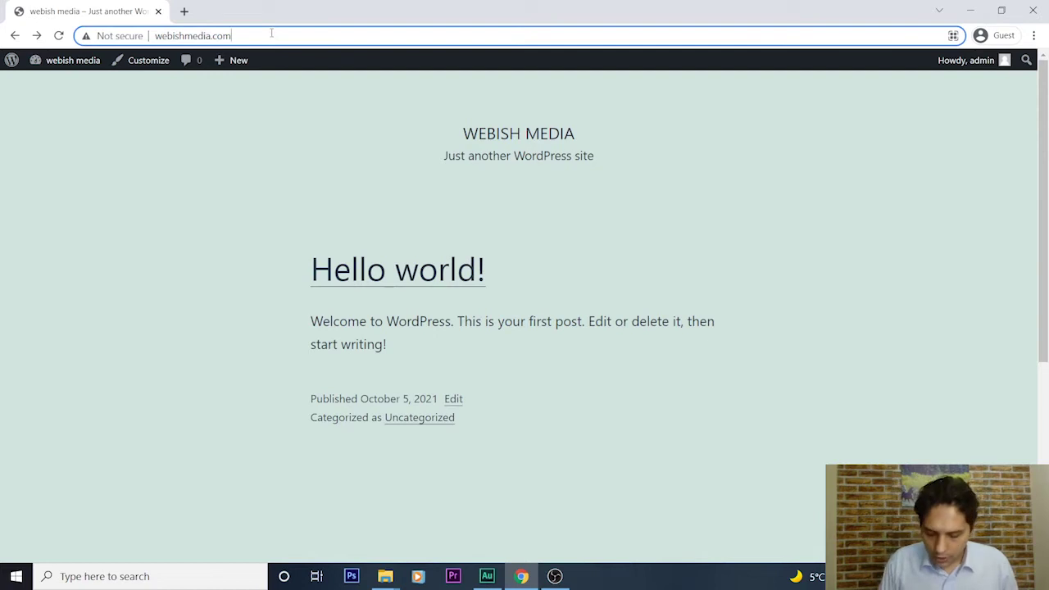
- Load webishmedia.com/wp-admin to reach the WordPress admin Dashboard
{"action": "type", "text": "."}
{"action": "key", "text": "BackSpace"}
{"action": "type", "text": "/wp-admin"}
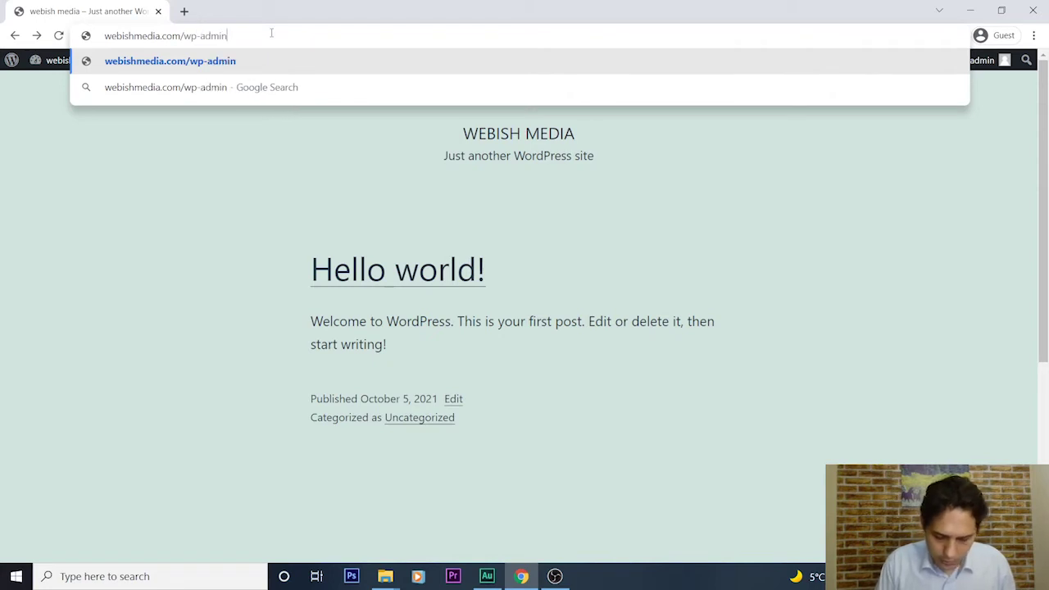
{"action": "key", "text": "Return"}
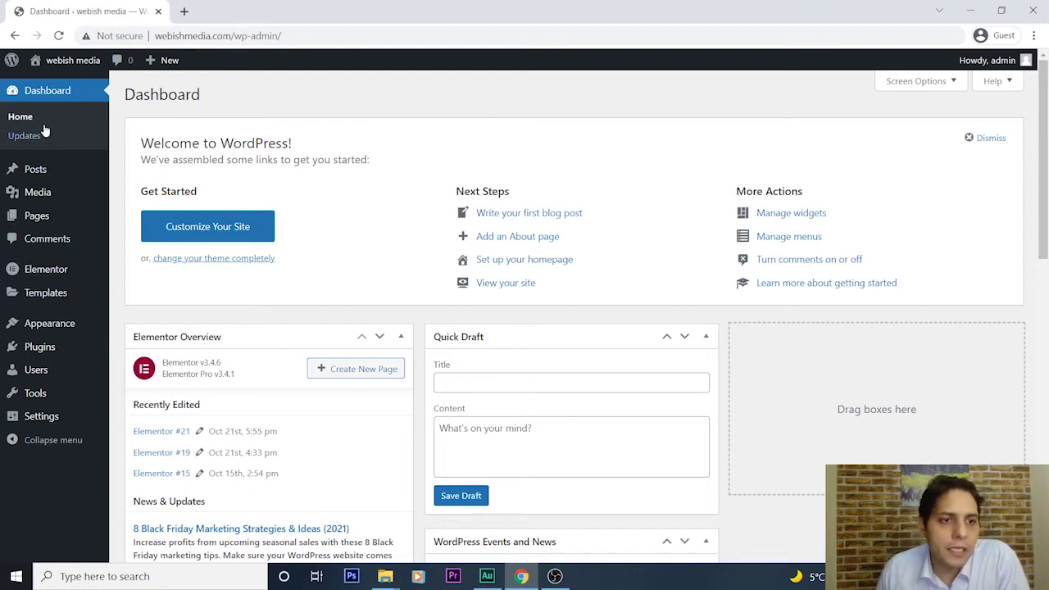
- Go to Elementor's Getting Started page and bring the Create Your First Page option into view
{"action": "mouse_move", "coordinate": [37, 270]}
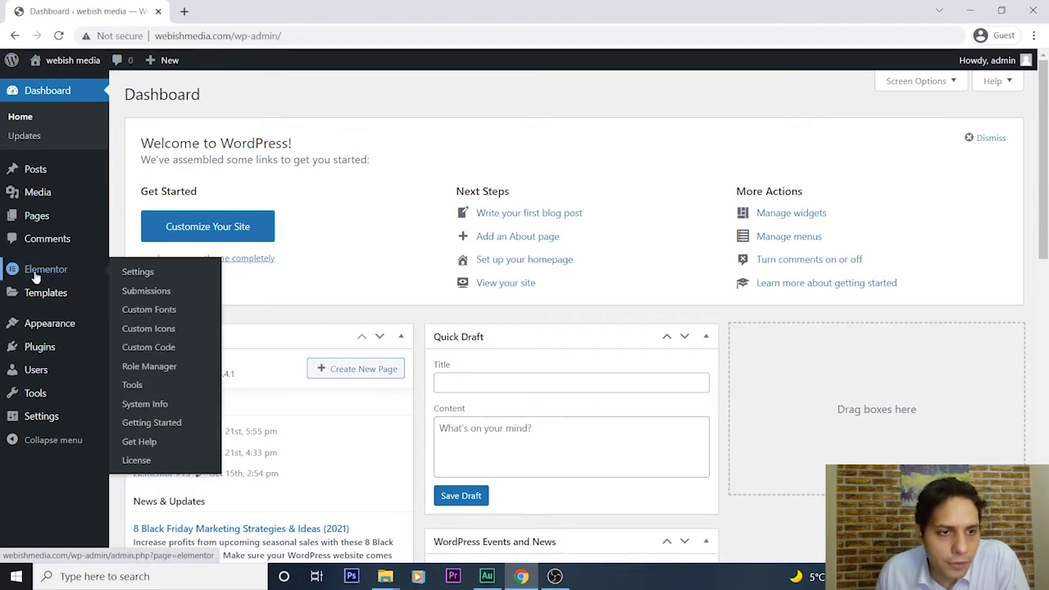
{"action": "left_click", "coordinate": [162, 425]}
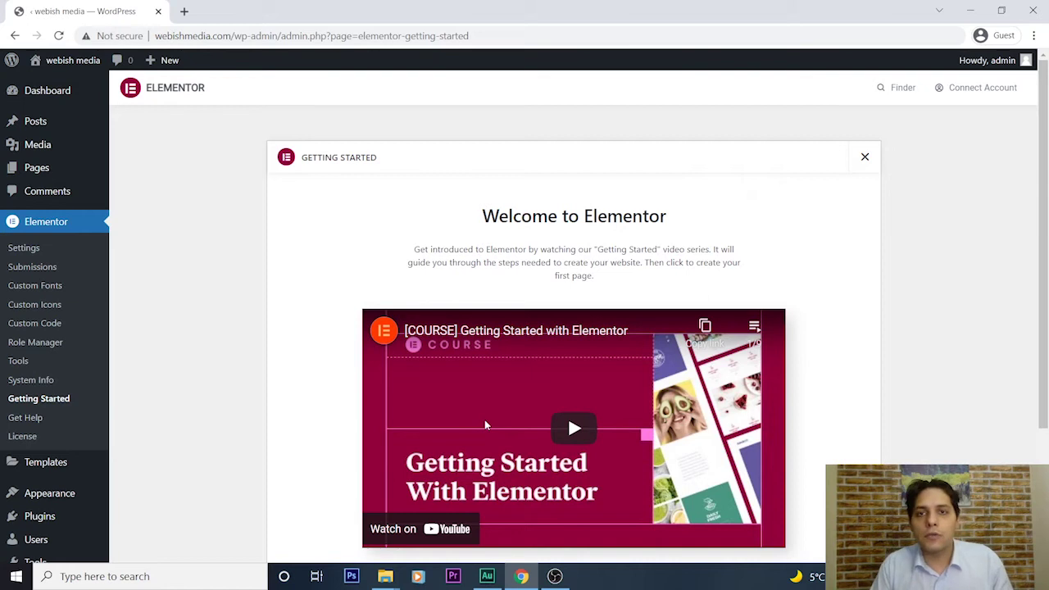
{"action": "scroll", "coordinate": [610, 343], "scroll_direction": "down", "scroll_amount": 2}
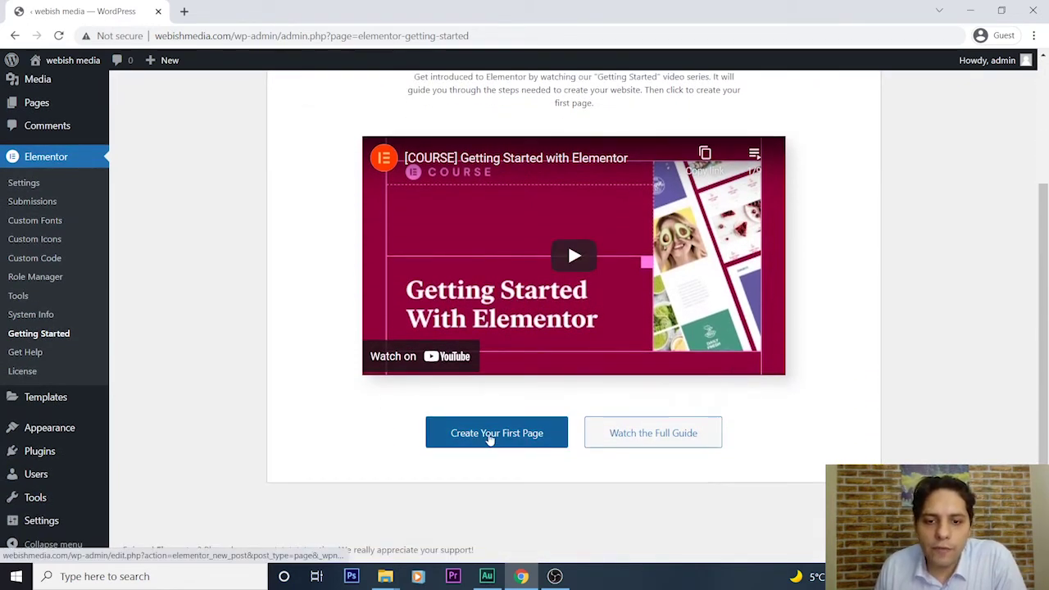
- Create the new page Elementor #23 and scroll the widget panel to the Pro Form widget
{"action": "left_click", "coordinate": [488, 436]}
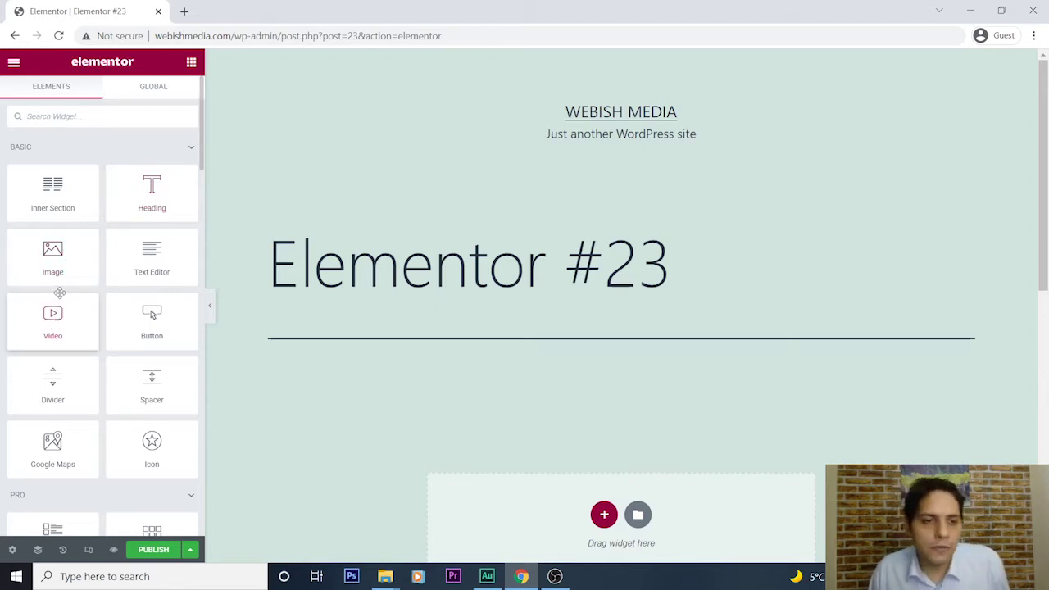
{"action": "scroll", "coordinate": [113, 291], "scroll_direction": "down", "scroll_amount": 2}
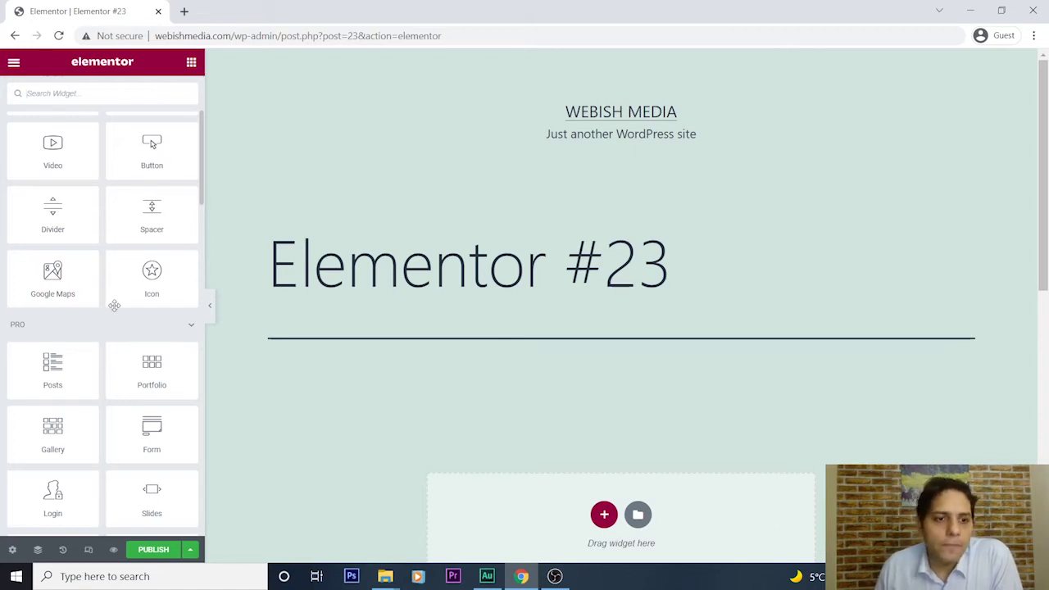
{"action": "scroll", "coordinate": [115, 305], "scroll_direction": "down", "scroll_amount": 1}
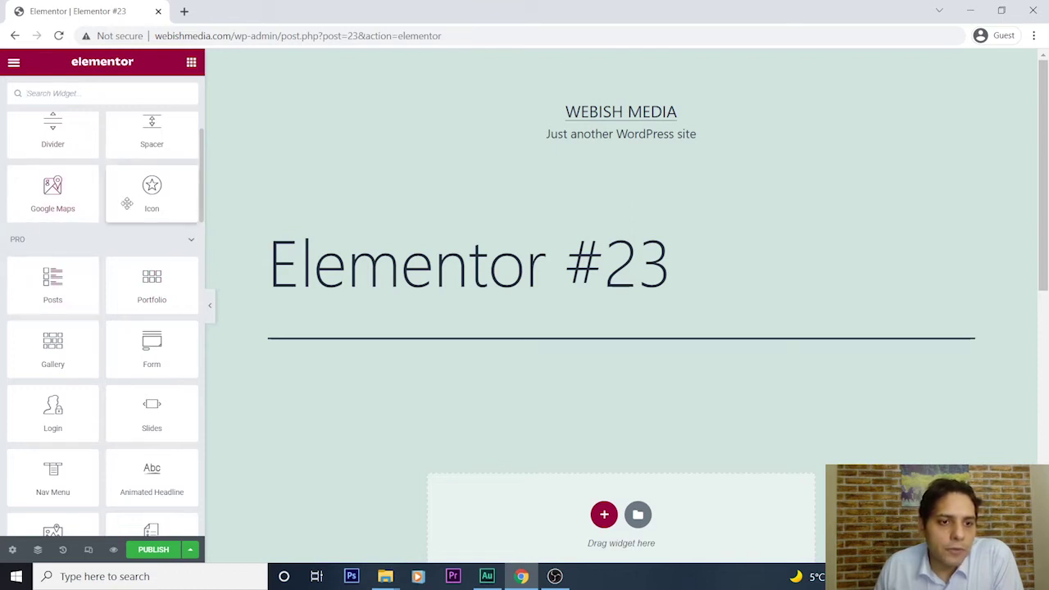
{"action": "scroll", "coordinate": [154, 220], "scroll_direction": "down", "scroll_amount": 1}
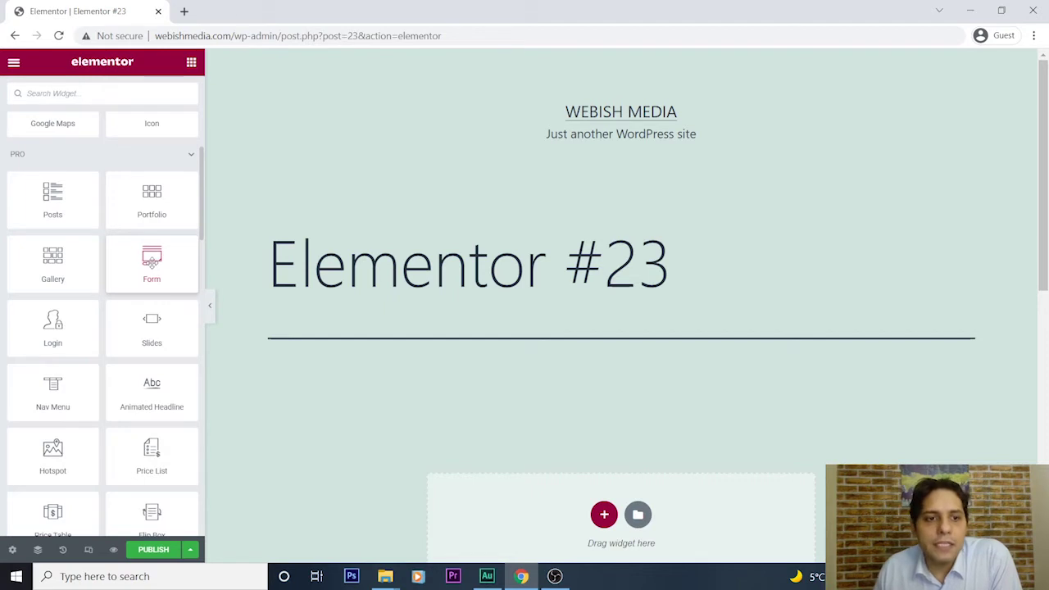
- Place the Form widget under the page title, giving Name, Email, Message fields and Send
{"action": "left_click_drag", "start_coordinate": [147, 262], "coordinate": [578, 521]}
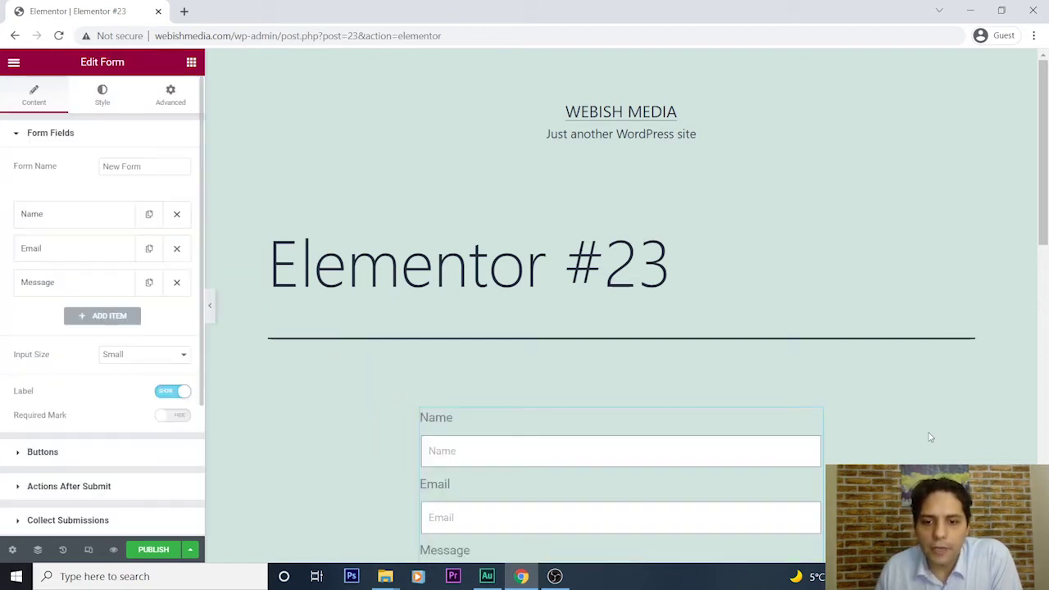
{"action": "scroll", "coordinate": [929, 435], "scroll_direction": "down", "scroll_amount": 3}
{"action": "scroll", "coordinate": [943, 432], "scroll_direction": "down", "scroll_amount": 2}
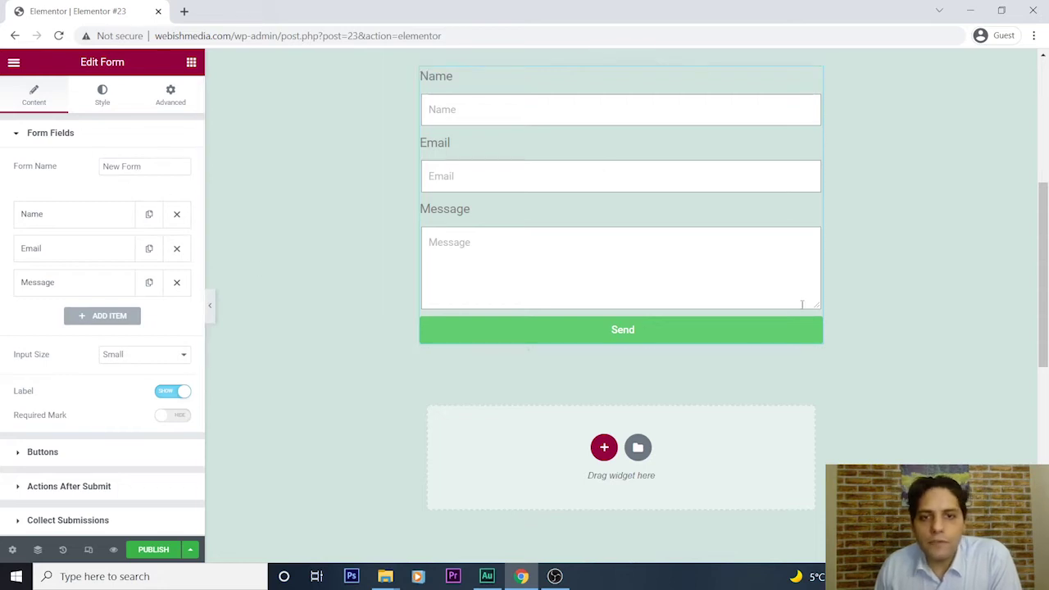
{"action": "scroll", "coordinate": [836, 232], "scroll_direction": "up", "scroll_amount": 1}
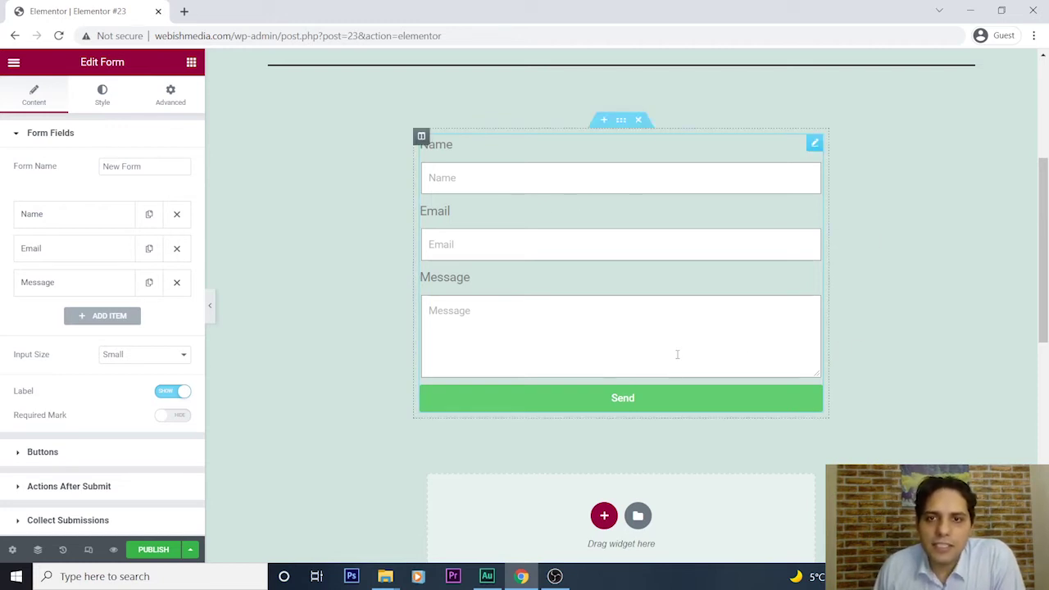
- Change the form's Name field label to 'First Name'
{"action": "left_click", "coordinate": [444, 177]}
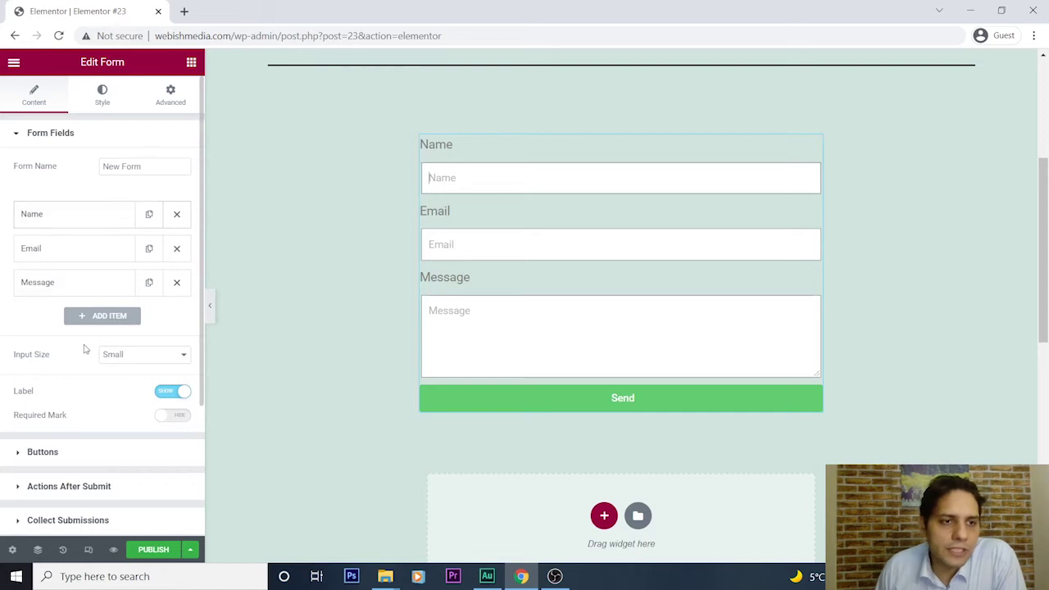
{"action": "left_click", "coordinate": [79, 219]}
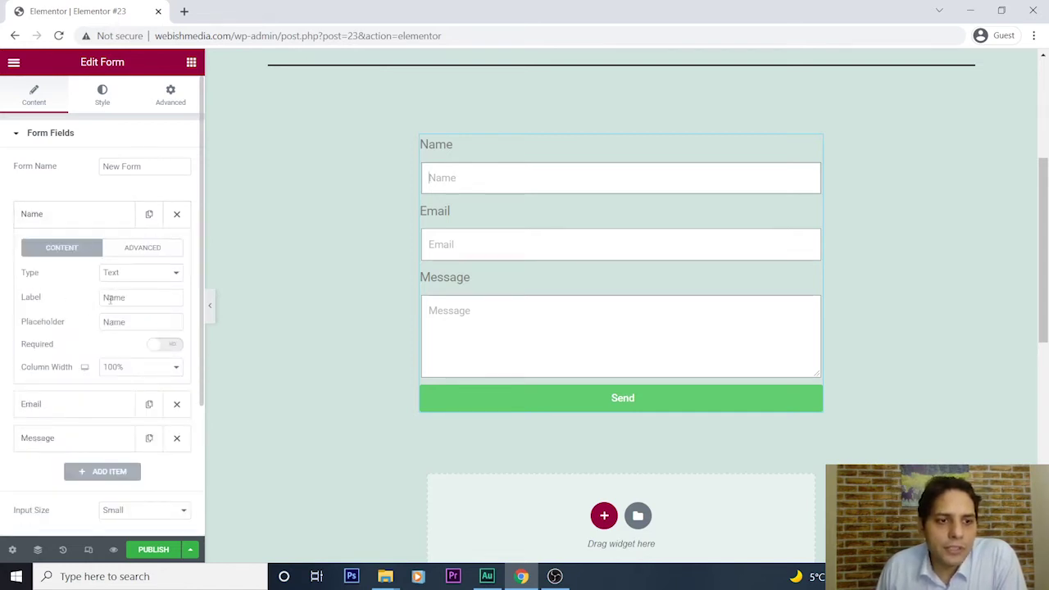
{"action": "left_click_drag", "start_coordinate": [137, 299], "coordinate": [87, 303]}
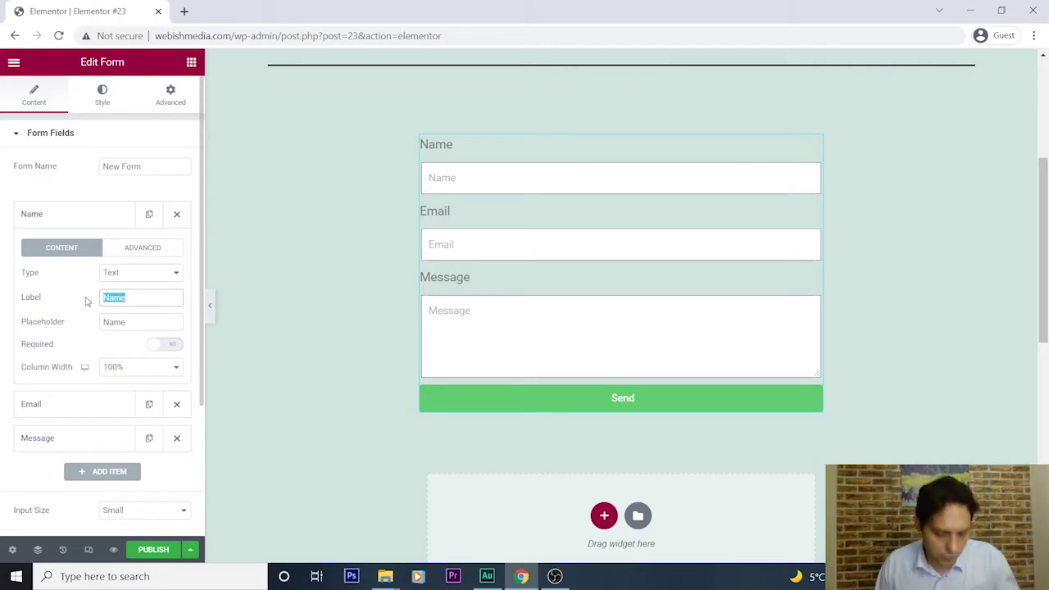
{"action": "type", "text": "First"}
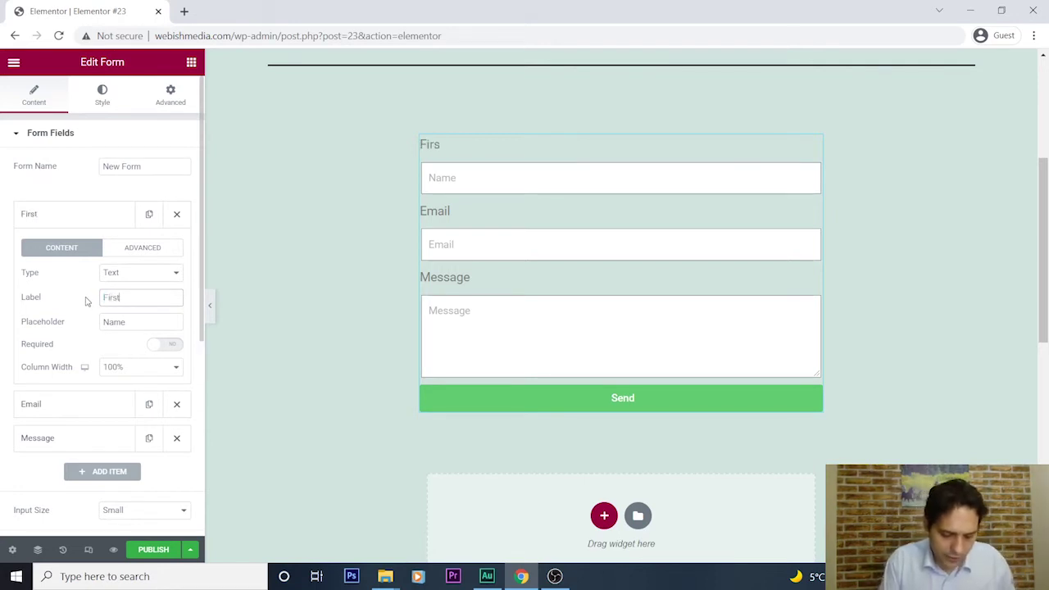
{"action": "type", "text": " Name"}
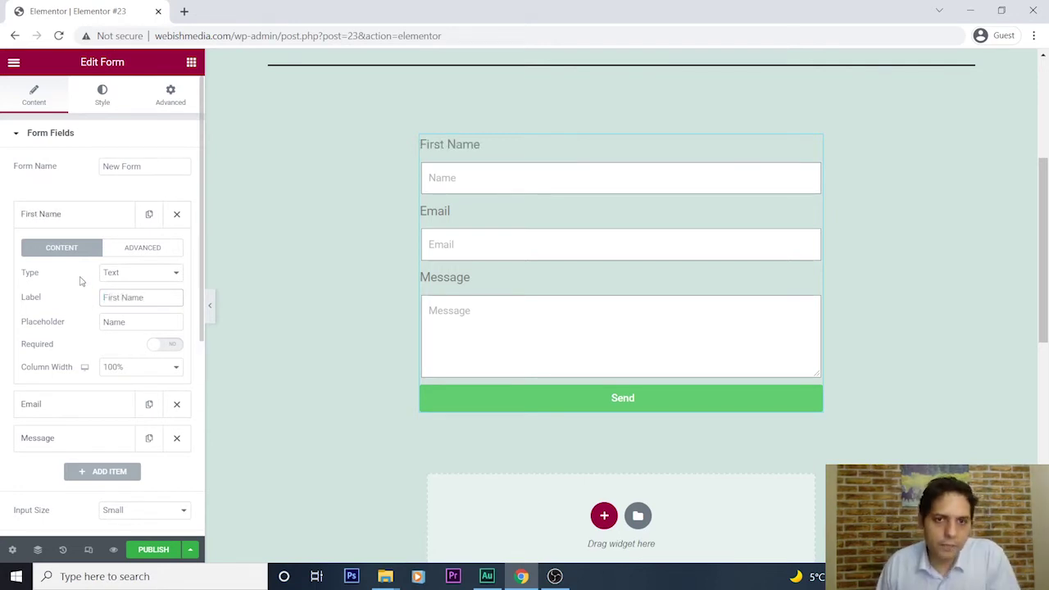
{"action": "left_click", "coordinate": [482, 182]}
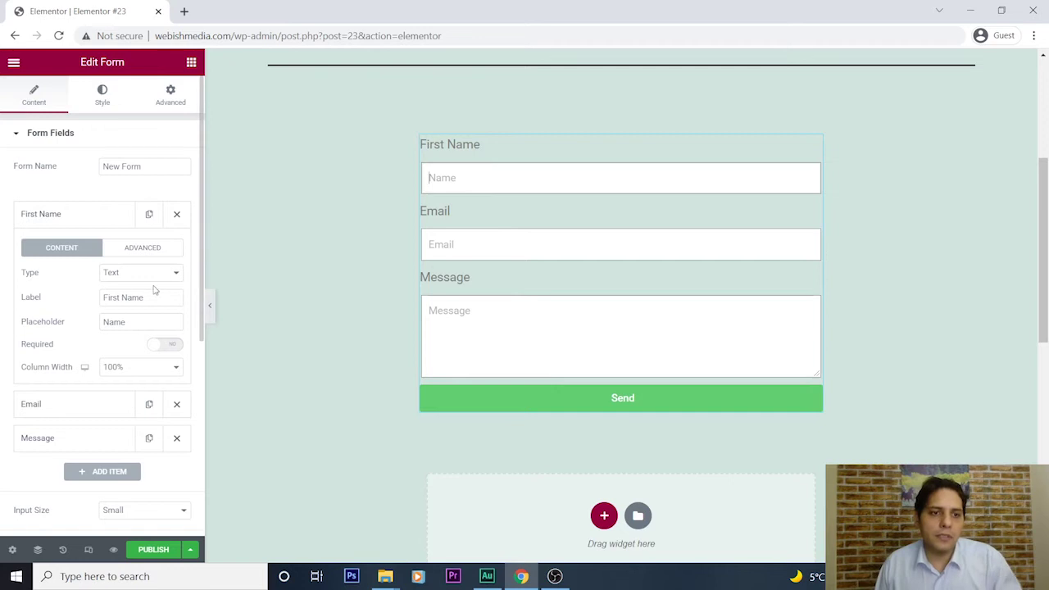
- Replace the field's placeholder 'Name' with 'First Name'
{"action": "left_click", "coordinate": [135, 318]}
{"action": "left_click_drag", "start_coordinate": [135, 320], "coordinate": [75, 325]}
{"action": "type", "text": "First"}
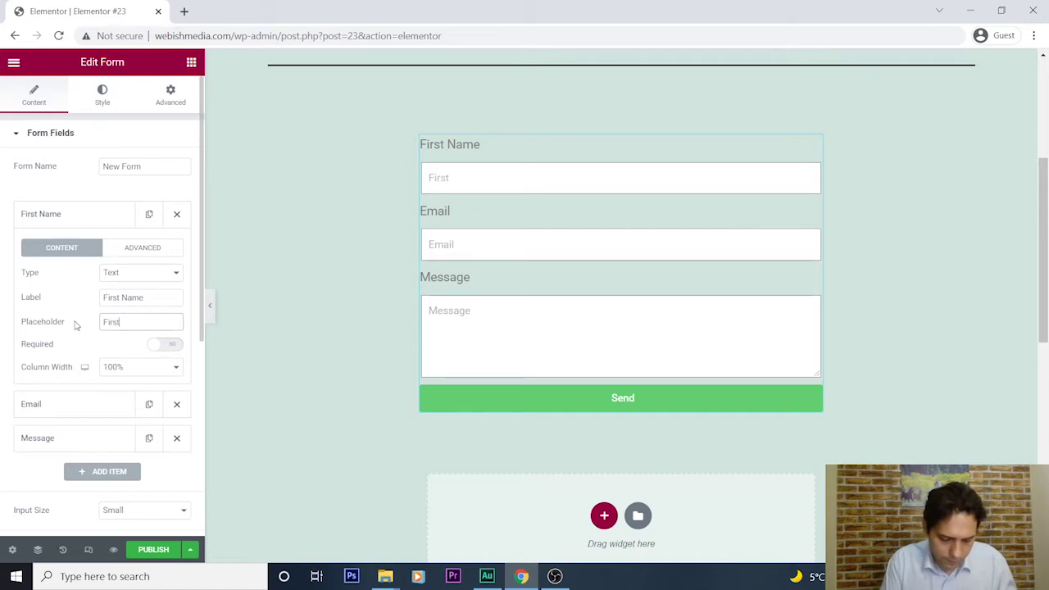
{"action": "type", "text": " Name"}
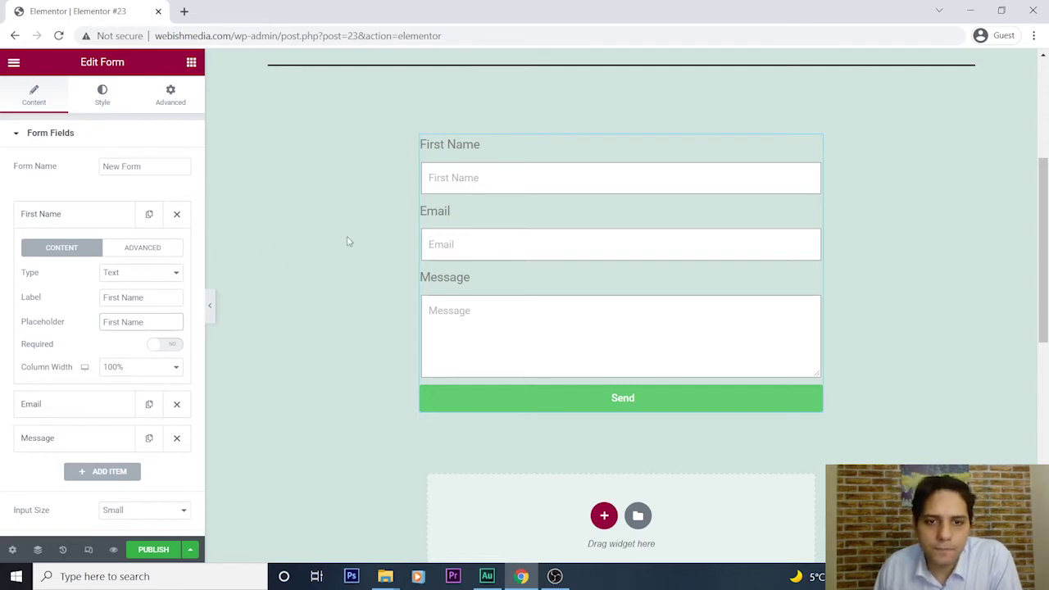
- Switch off the Required toggle on the form's Email field
{"action": "left_click", "coordinate": [456, 245]}
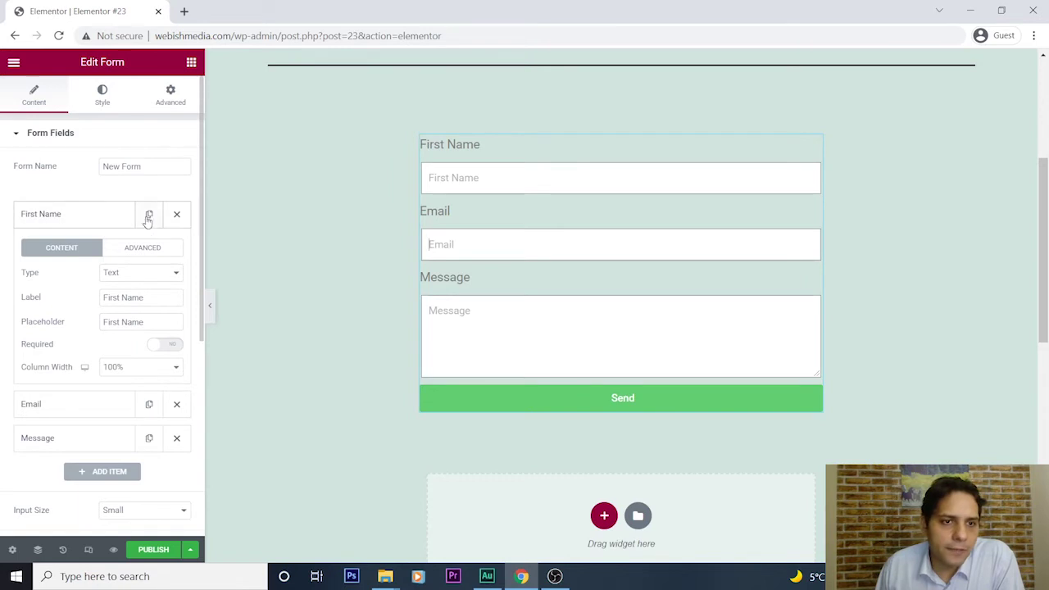
{"action": "scroll", "coordinate": [90, 336], "scroll_direction": "down", "scroll_amount": 2}
{"action": "left_click", "coordinate": [53, 238]}
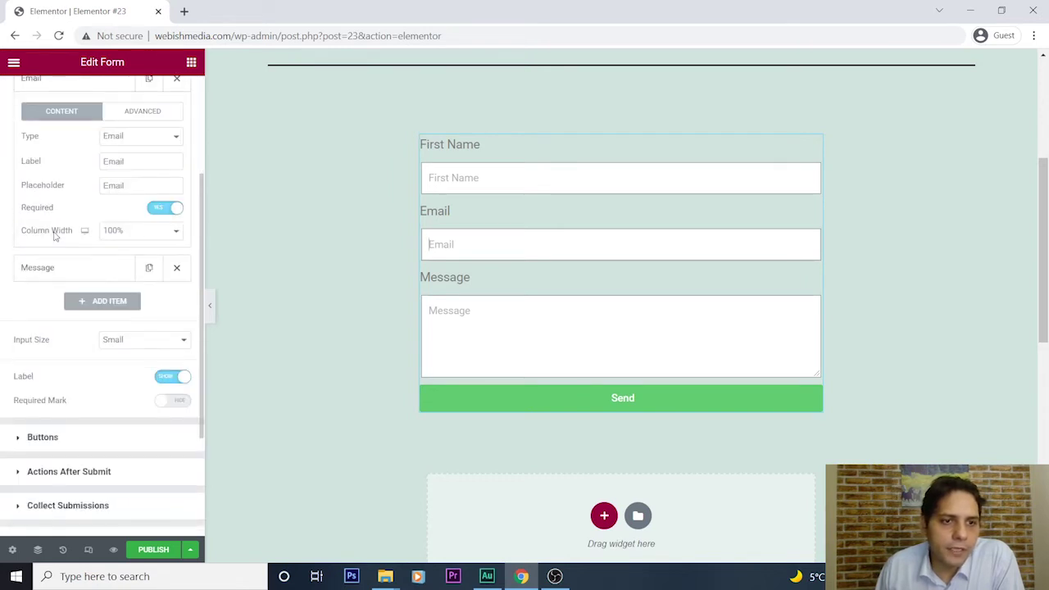
{"action": "scroll", "coordinate": [125, 215], "scroll_direction": "up", "scroll_amount": 1}
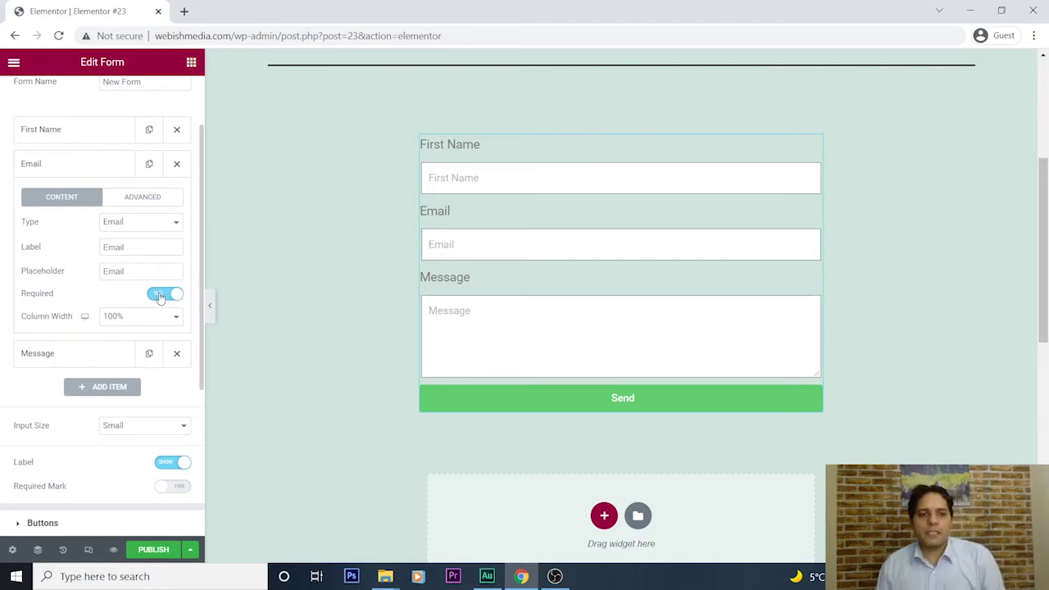
{"action": "left_click", "coordinate": [160, 295]}
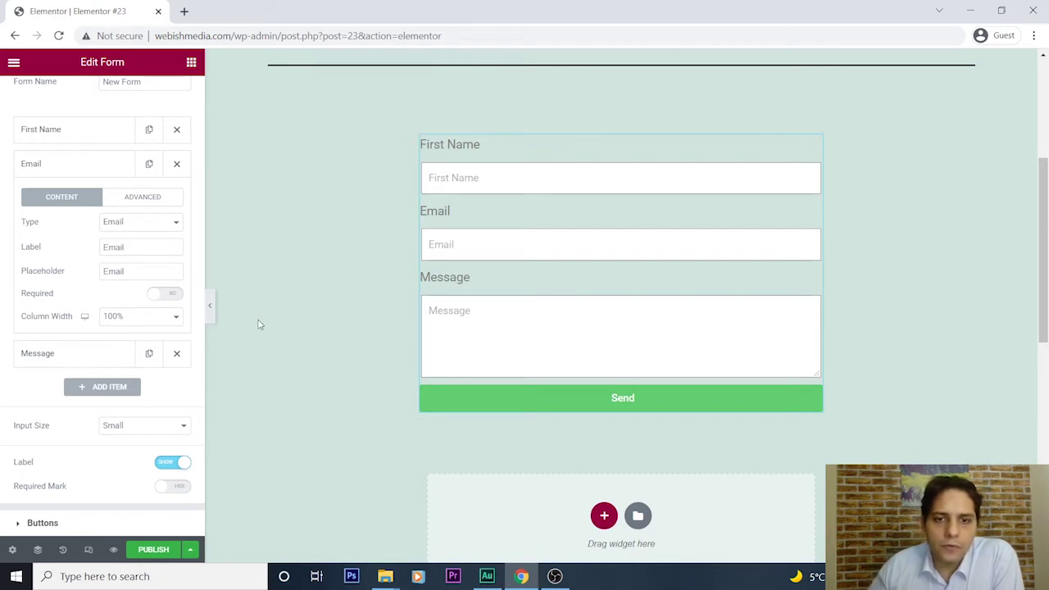
{"action": "scroll", "coordinate": [232, 343], "scroll_direction": "down", "scroll_amount": 1}
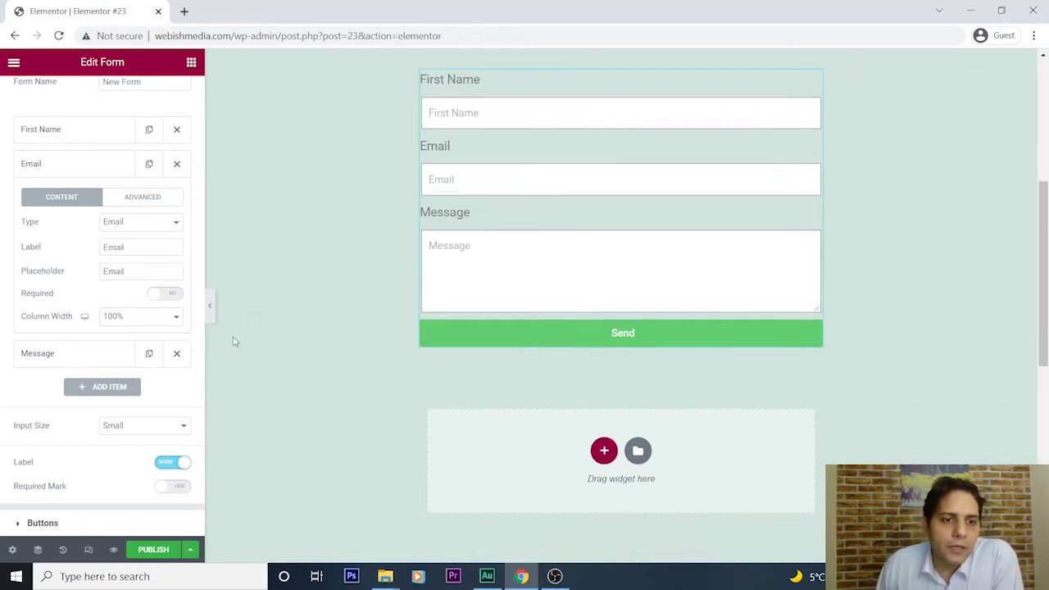
- Expand the Message field to show its Textarea type with 4 rows
{"action": "left_click", "coordinate": [71, 355]}
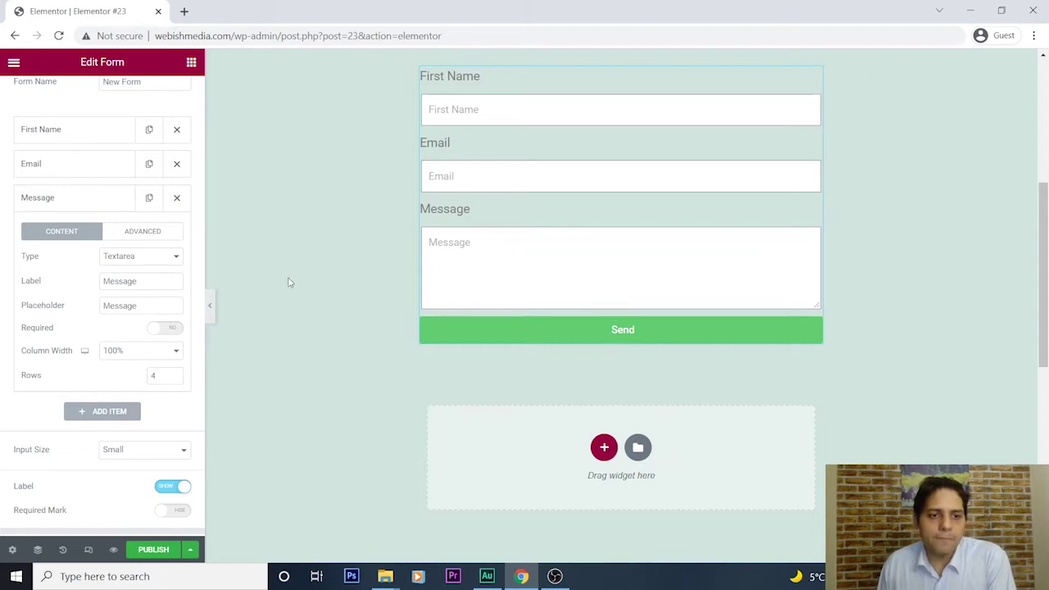
{"action": "scroll", "coordinate": [551, 234], "scroll_direction": "up", "scroll_amount": 2}
{"action": "scroll", "coordinate": [689, 238], "scroll_direction": "down", "scroll_amount": 1}
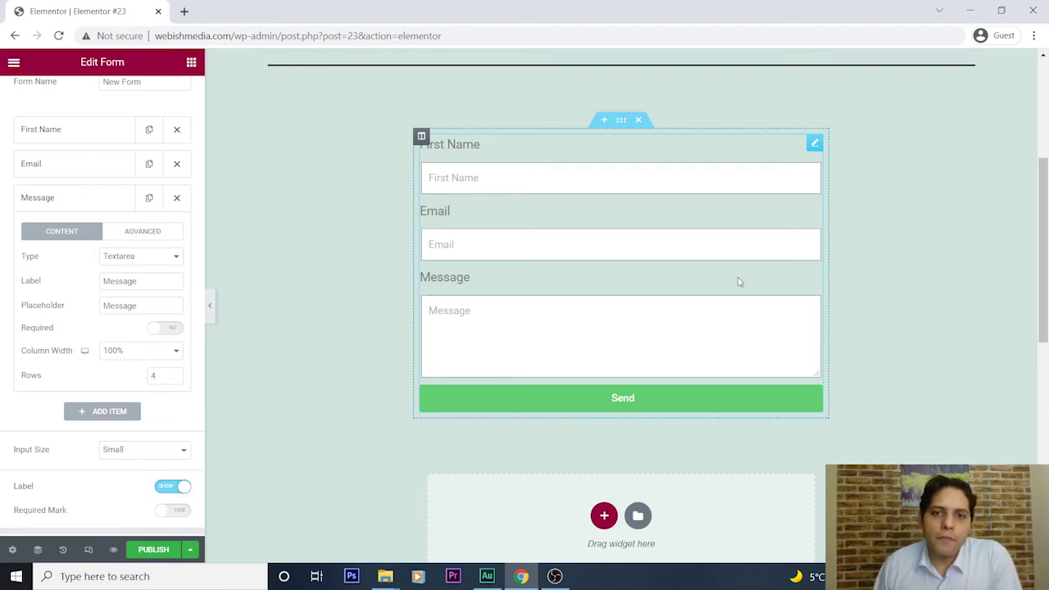
- Add a fourth form item and set its type to Step
{"action": "left_click", "coordinate": [105, 416]}
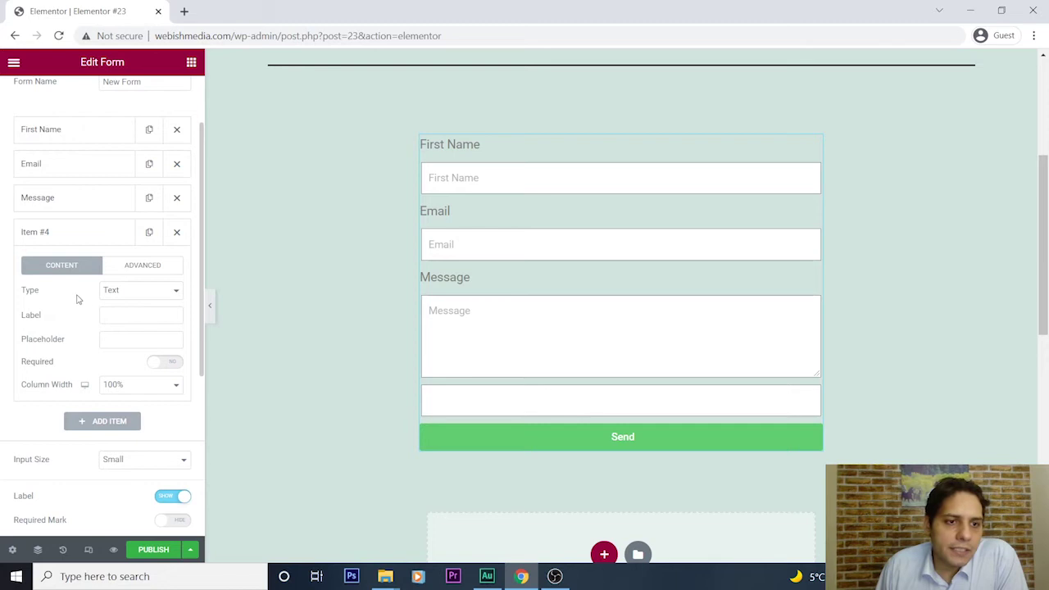
{"action": "left_click", "coordinate": [127, 291]}
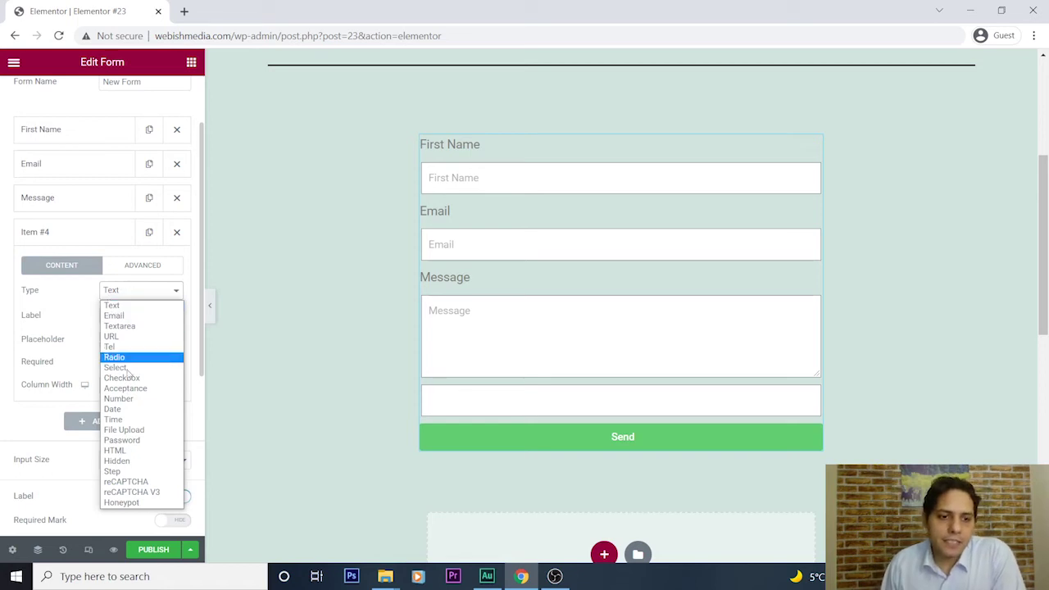
{"action": "left_click", "coordinate": [123, 473]}
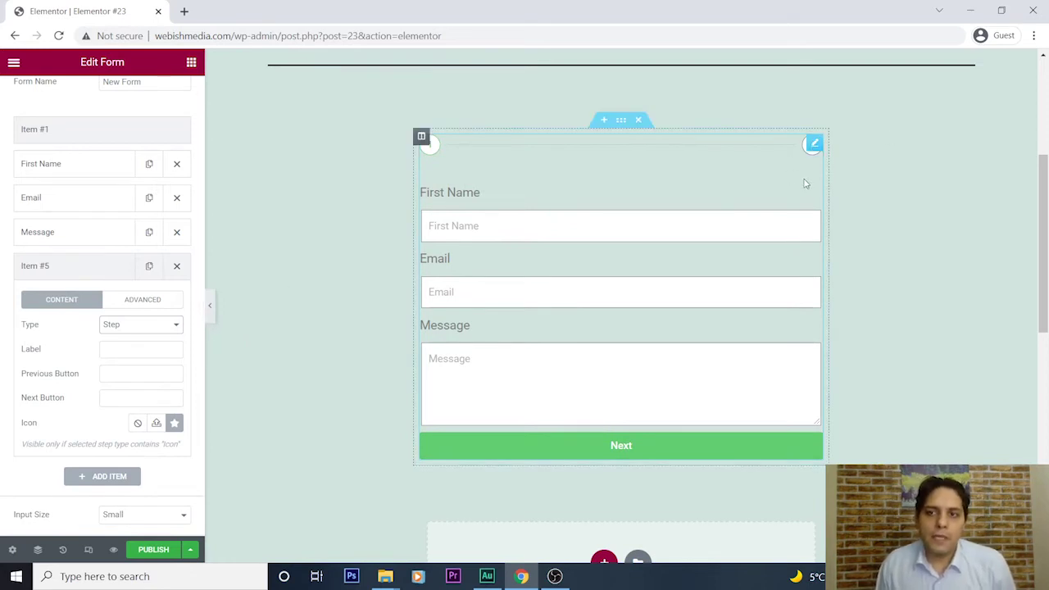
- Label the new step 'Step 2'
{"action": "left_click", "coordinate": [119, 349]}
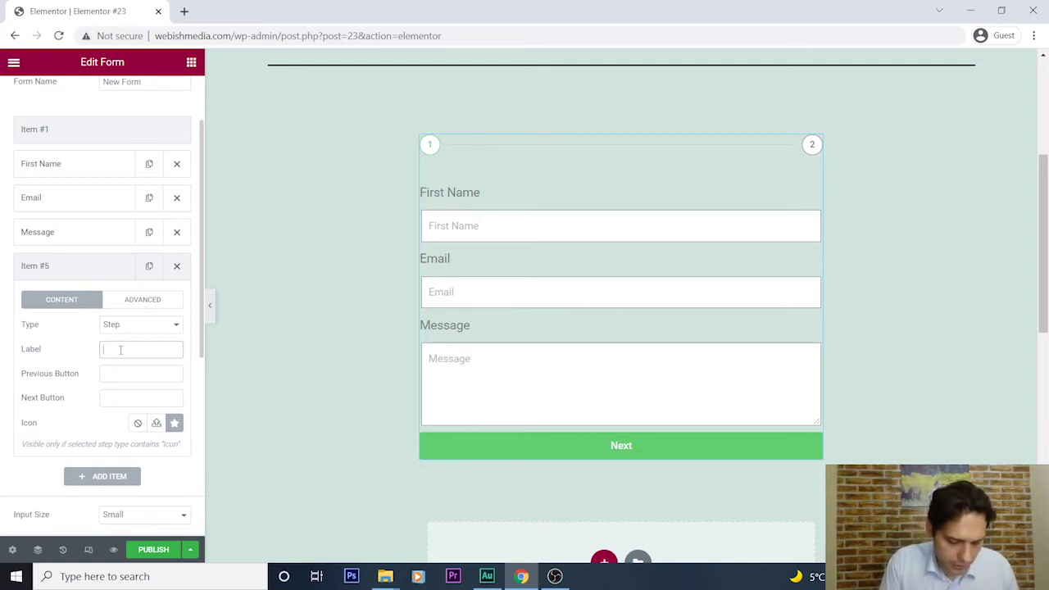
{"action": "type", "text": "Step 2"}
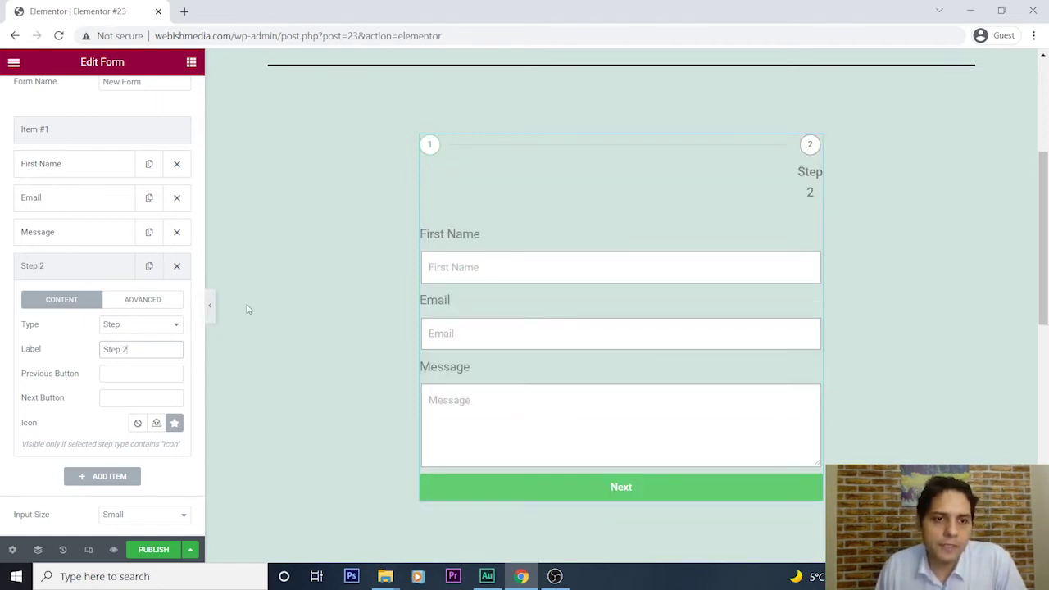
{"action": "left_click", "coordinate": [860, 208]}
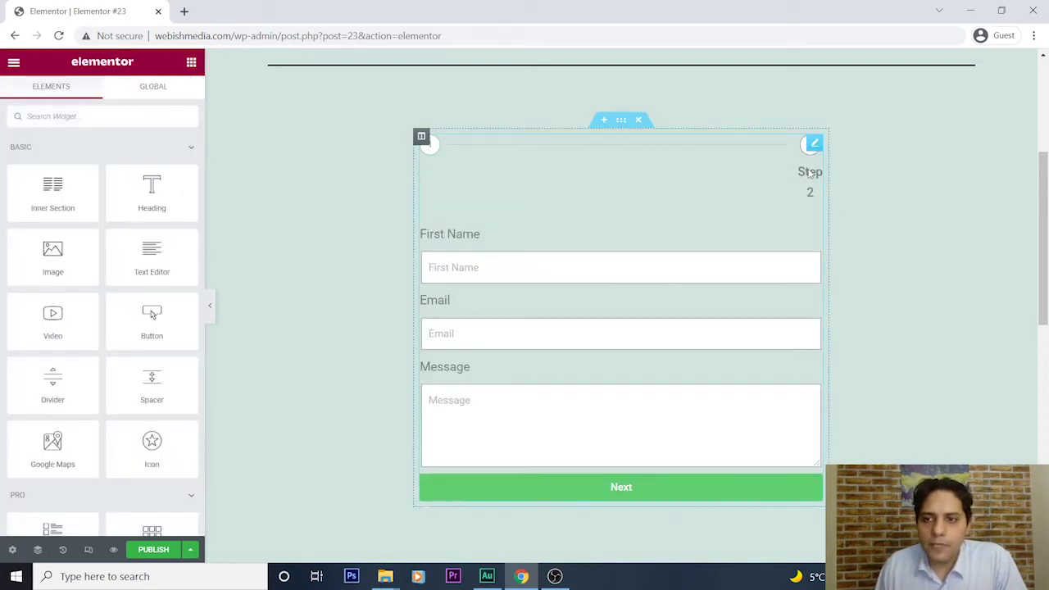
- Add another form field after Step 2 with type Select
{"action": "left_click", "coordinate": [810, 172]}
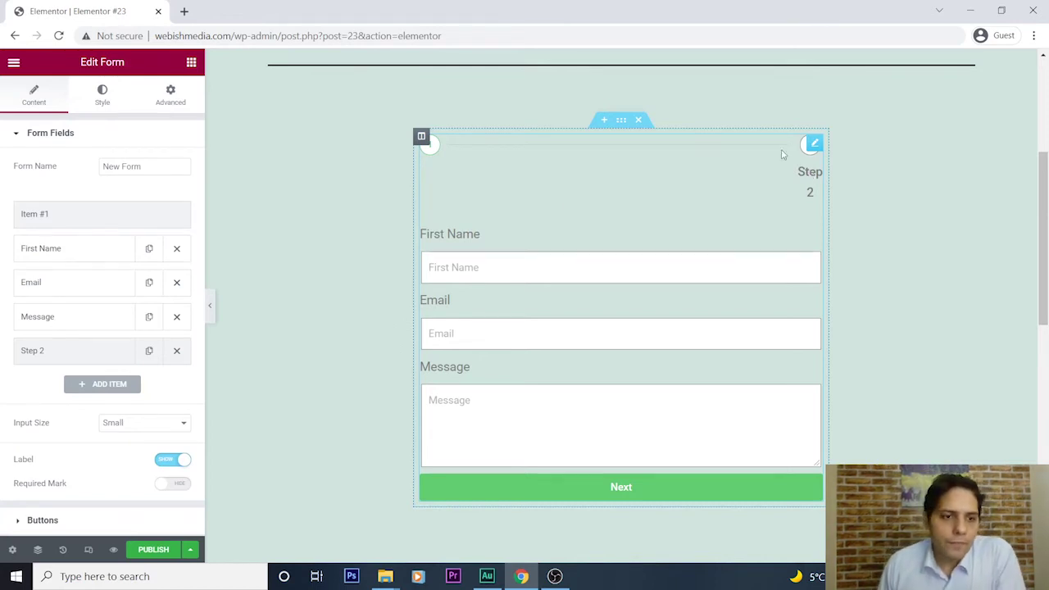
{"action": "left_click", "coordinate": [109, 388]}
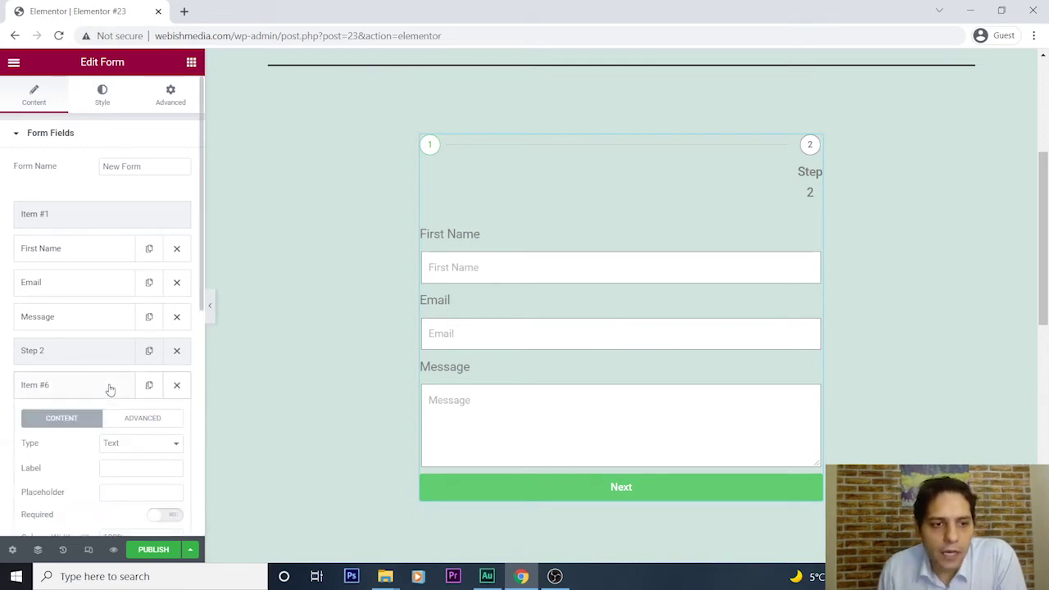
{"action": "scroll", "coordinate": [82, 377], "scroll_direction": "down", "scroll_amount": 2}
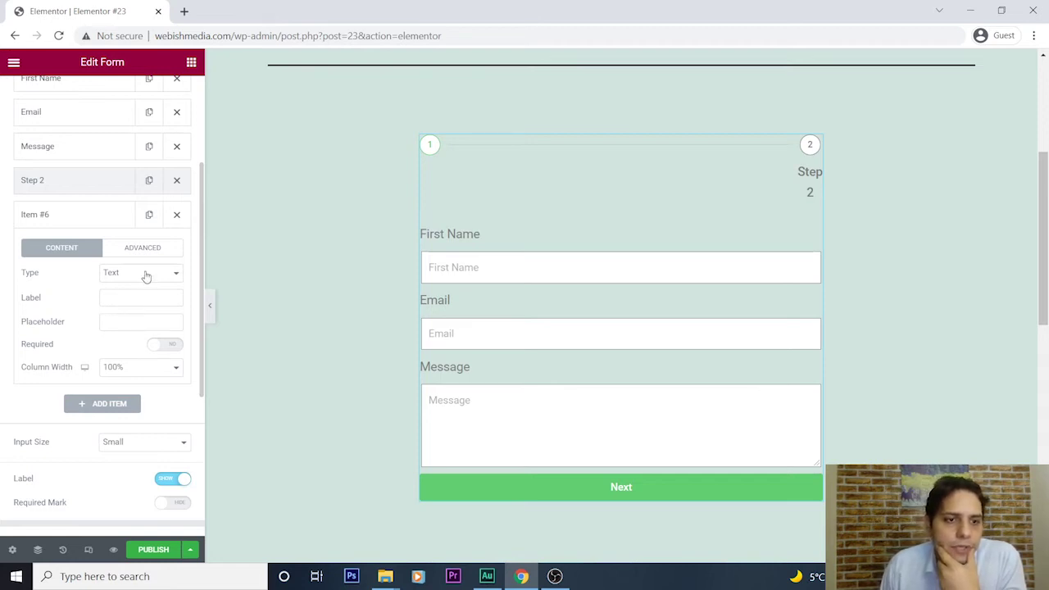
{"action": "left_click", "coordinate": [146, 274]}
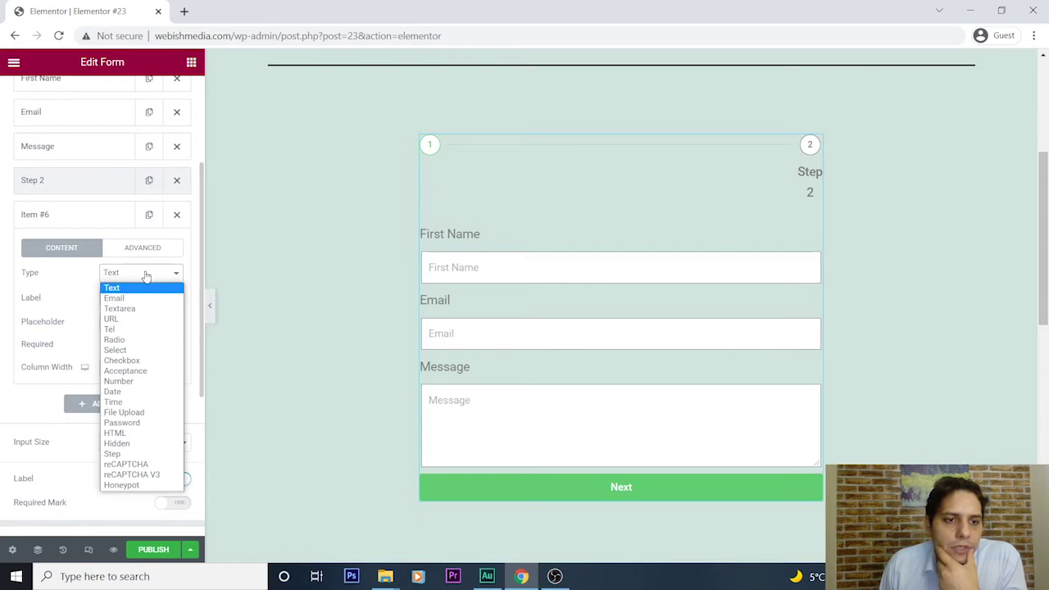
{"action": "left_click", "coordinate": [123, 351]}
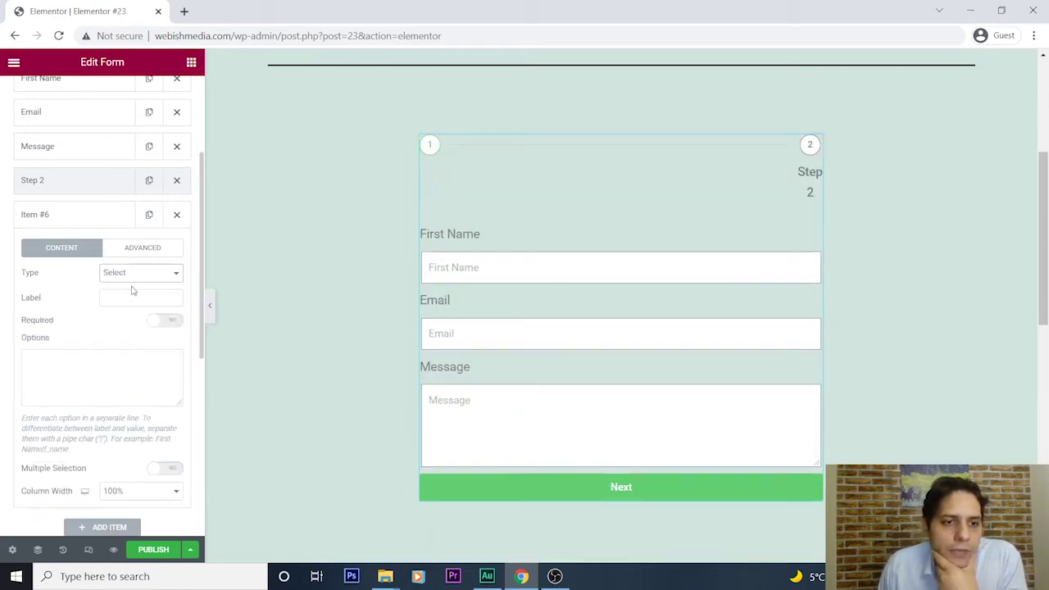
- Label the select field 'Gender' and enter options Male and Female on separate lines
{"action": "left_click", "coordinate": [115, 298]}
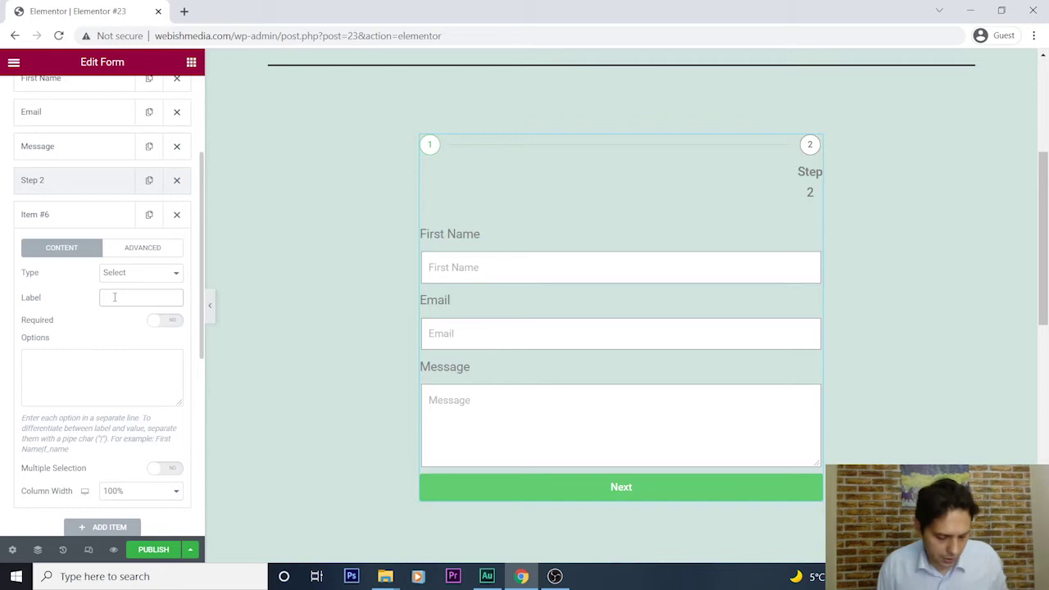
{"action": "type", "text": "G"}
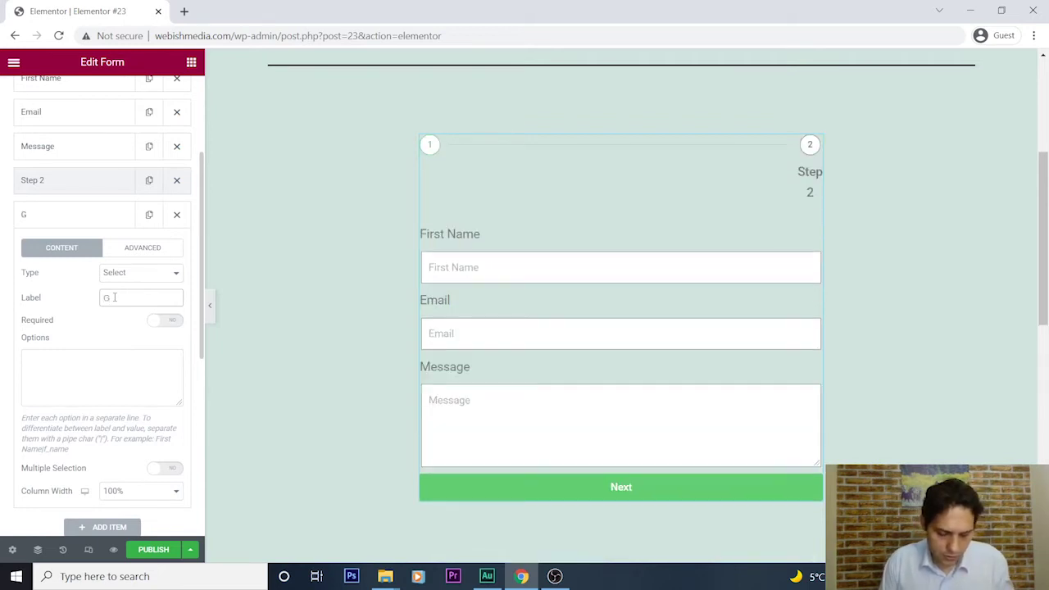
{"action": "type", "text": "enderr"}
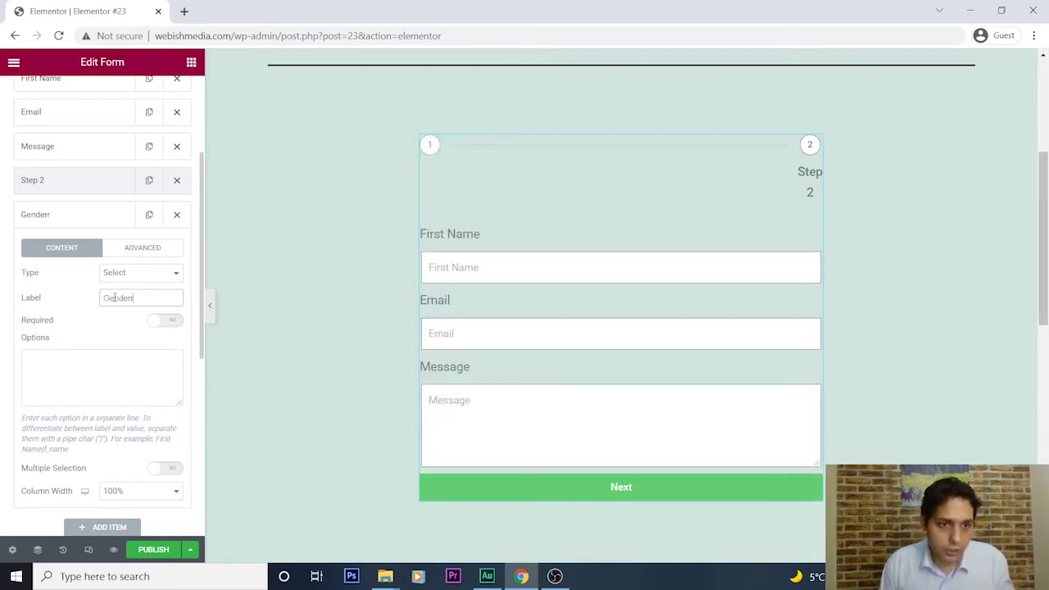
{"action": "key", "text": "BackSpace"}
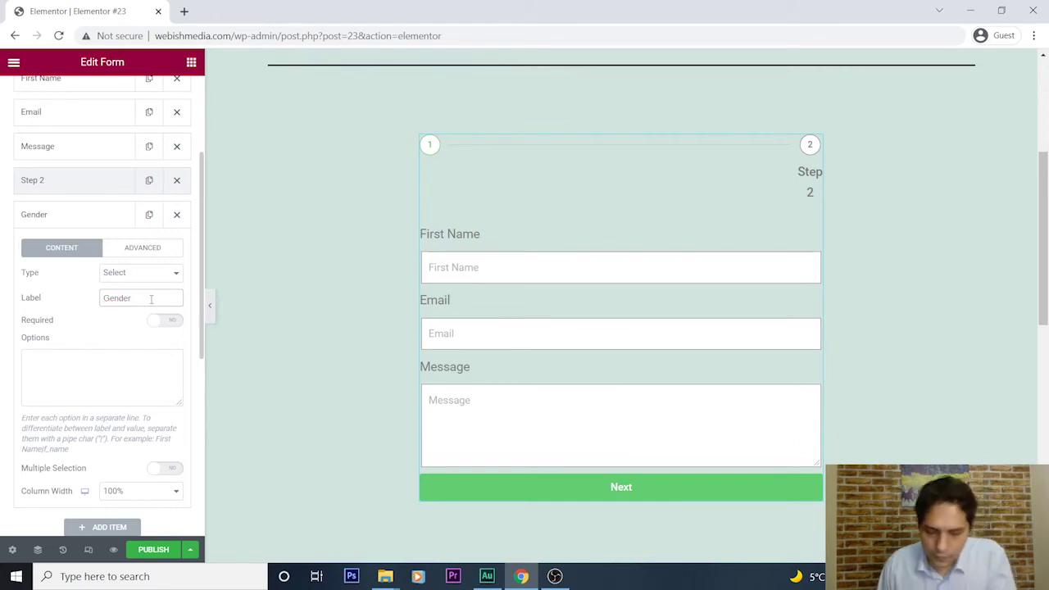
{"action": "left_click", "coordinate": [66, 361]}
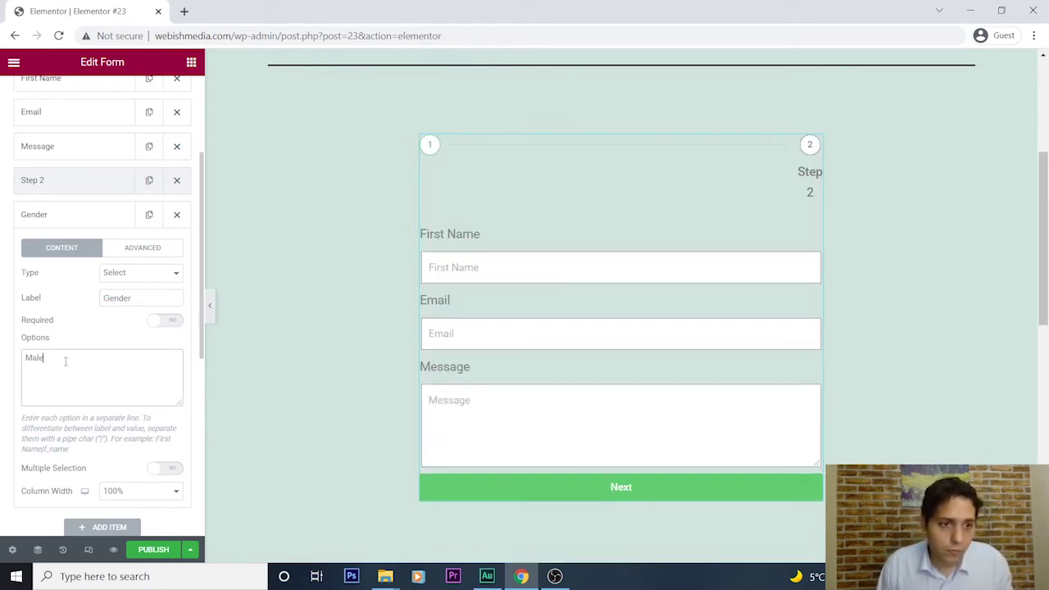
{"action": "type", "text": "Male"}
{"action": "key", "text": "Return"}
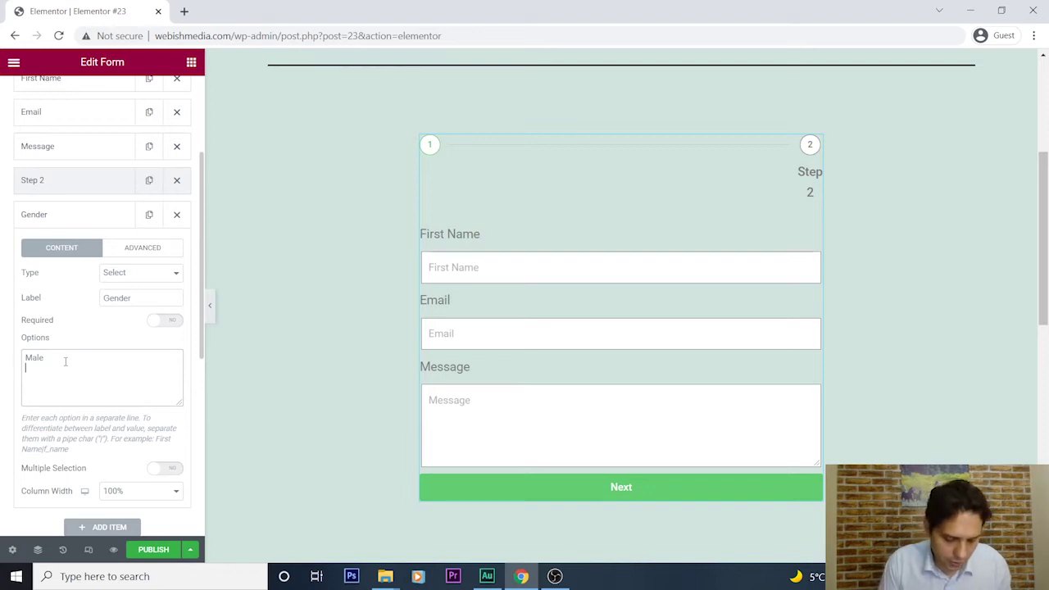
{"action": "type", "text": "Female"}
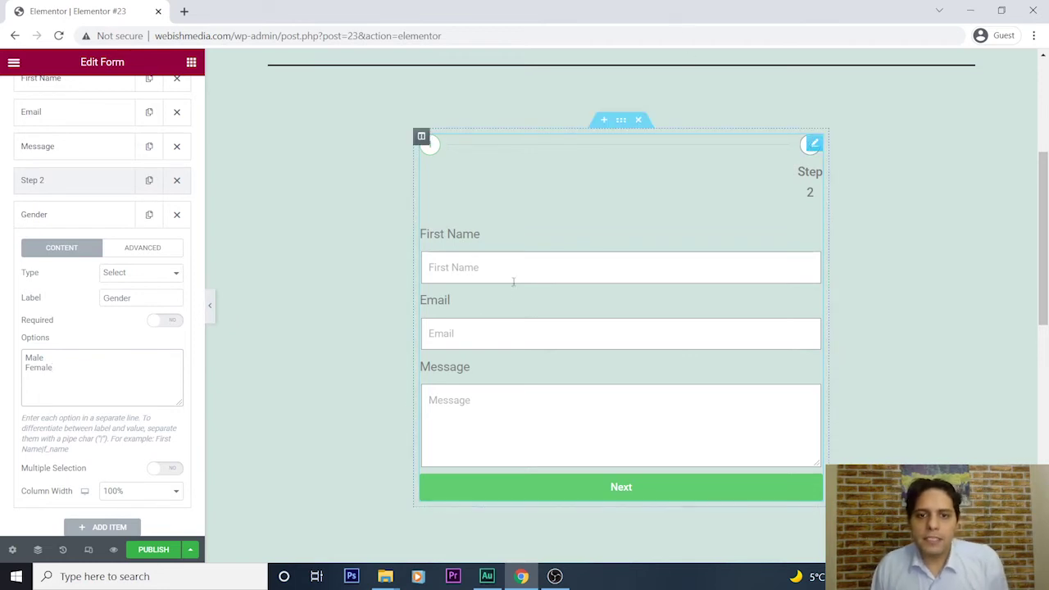
- Fill First Name, Email and Message with sample text in the preview and go to the next step
{"action": "left_click", "coordinate": [479, 272]}
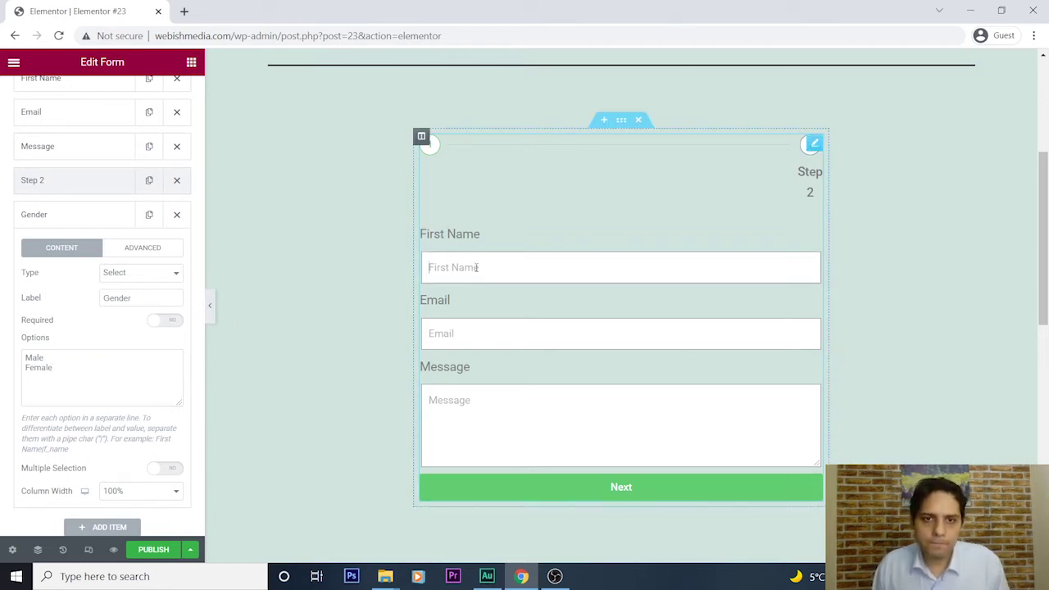
{"action": "type", "text": "gdfgds"}
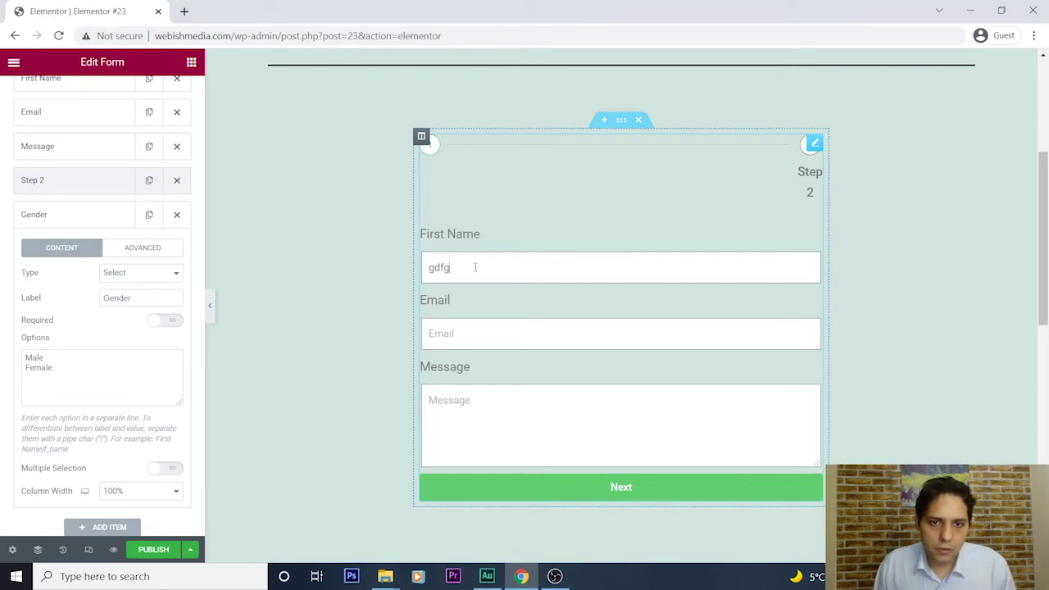
{"action": "left_click", "coordinate": [472, 331]}
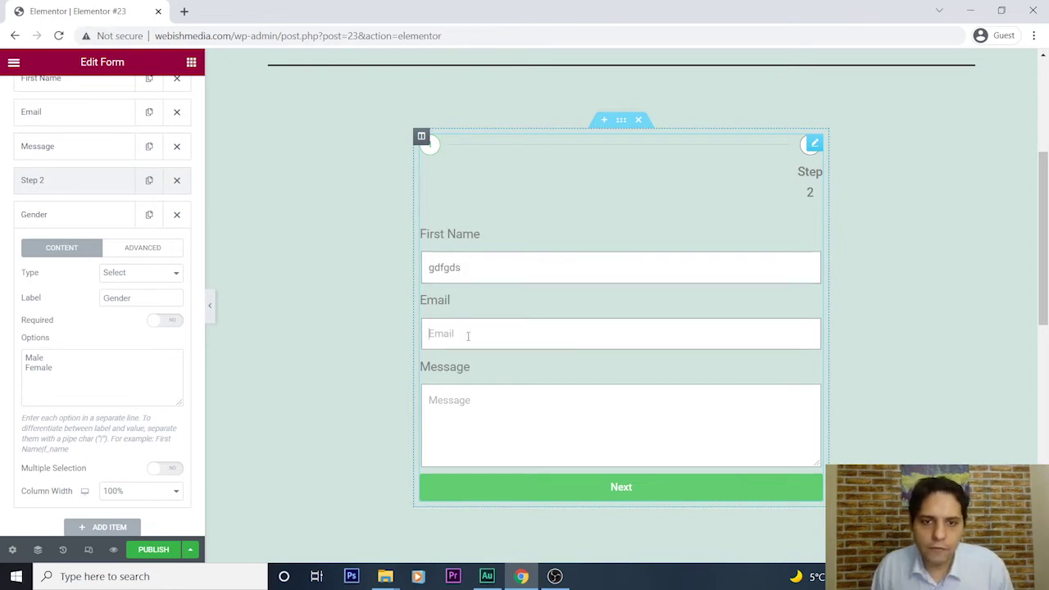
{"action": "type", "text": "gsfdg@"}
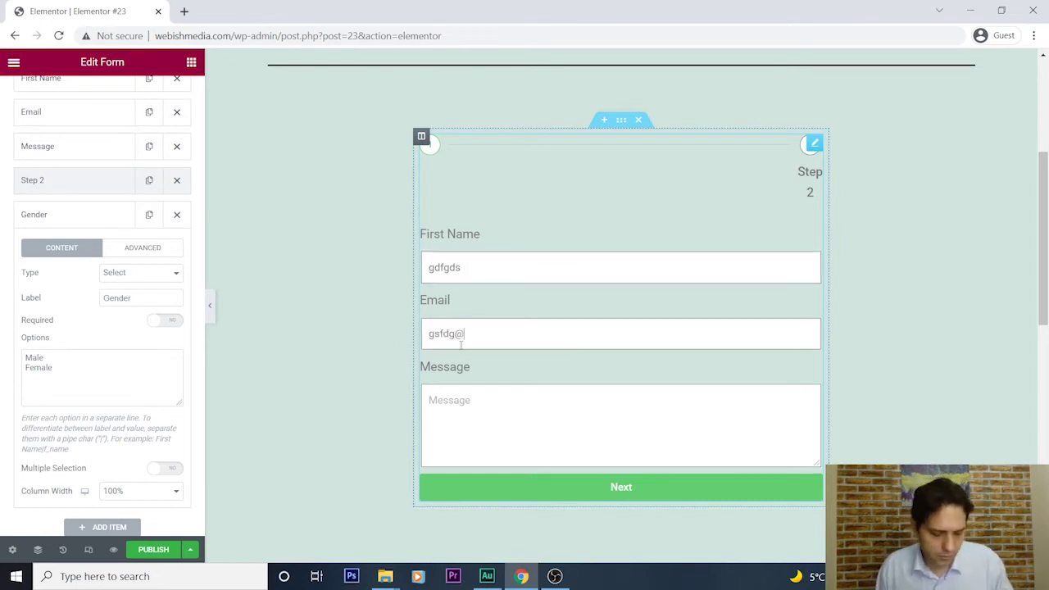
{"action": "type", "text": "sfs.com"}
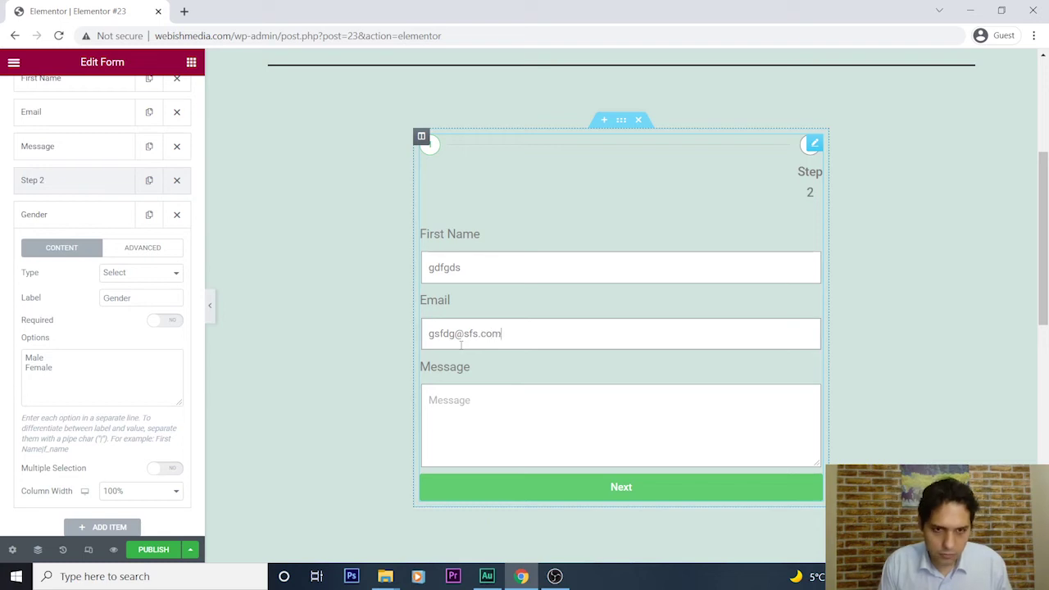
{"action": "left_click", "coordinate": [473, 401]}
{"action": "type", "text": "hsdf"}
{"action": "left_click", "coordinate": [578, 492]}
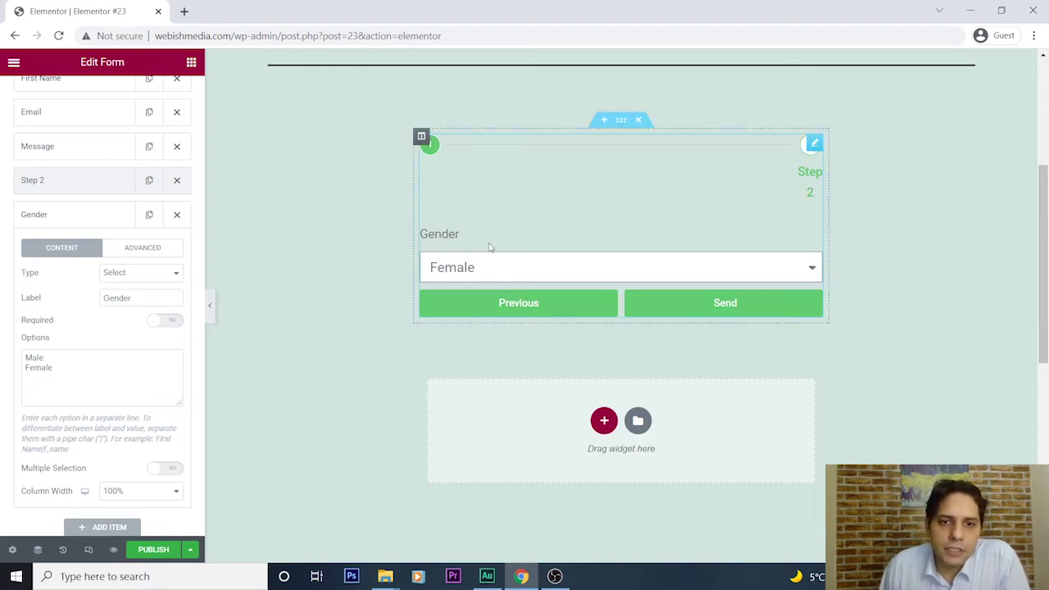
- Confirm the Gender dropdown lists Male and Female, then deselect the form
{"action": "left_click", "coordinate": [645, 264]}
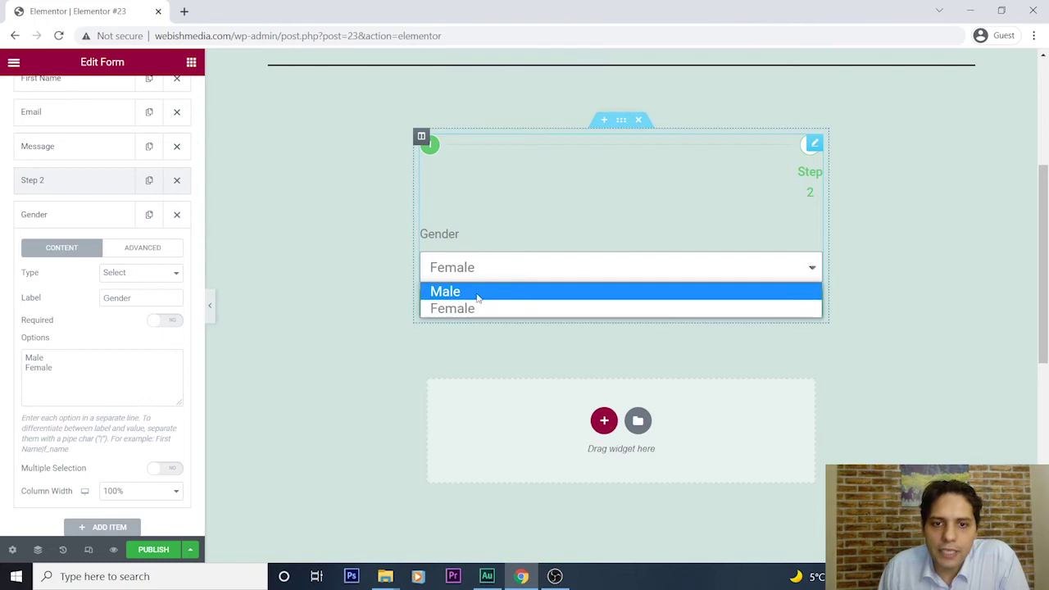
{"action": "left_click", "coordinate": [883, 238]}
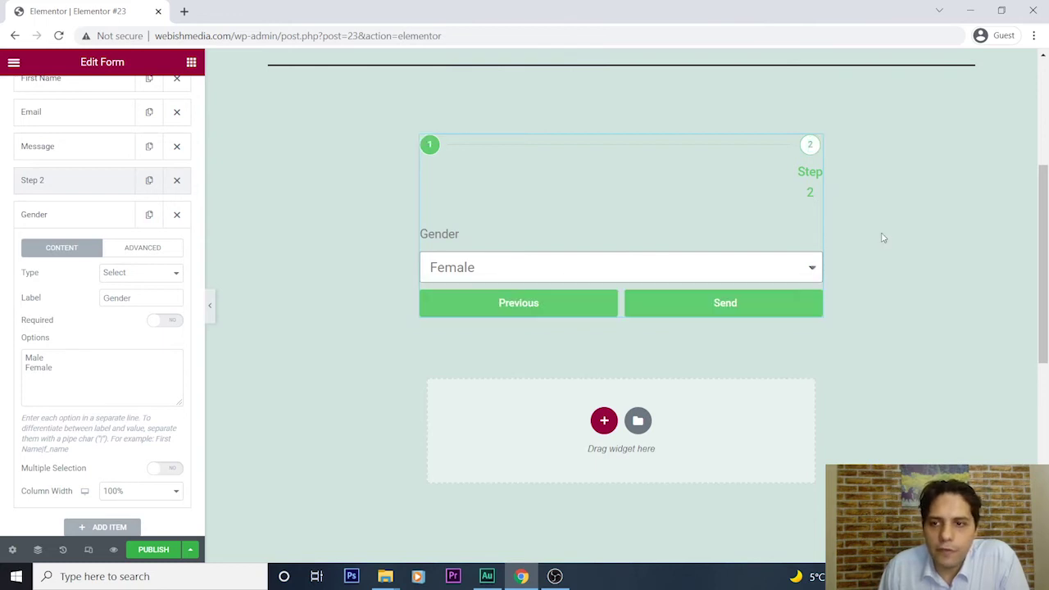
{"action": "left_click", "coordinate": [883, 238]}
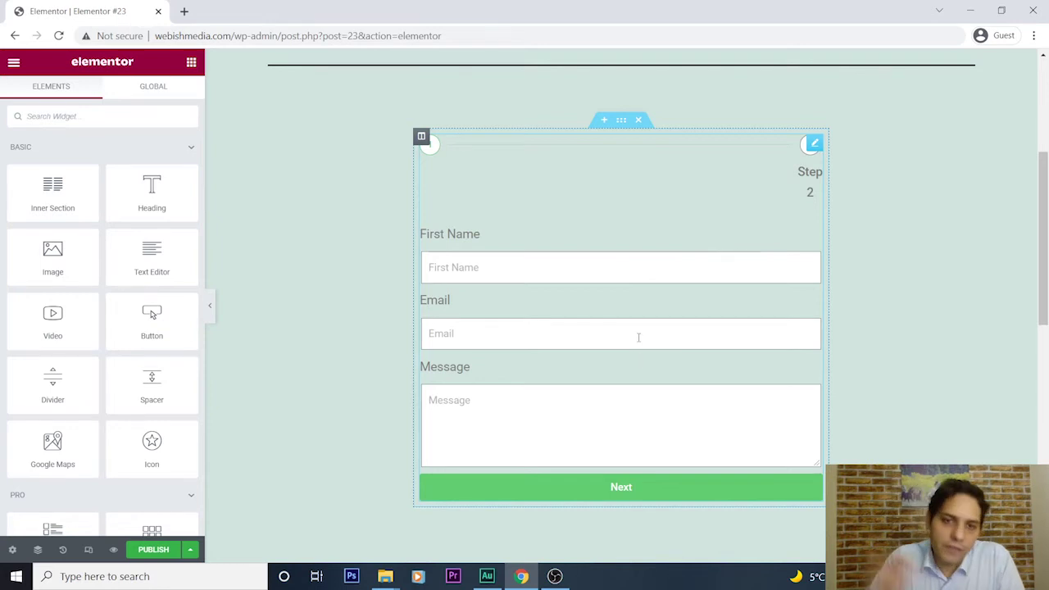
{"action": "scroll", "coordinate": [232, 271], "scroll_direction": "down", "scroll_amount": 2}
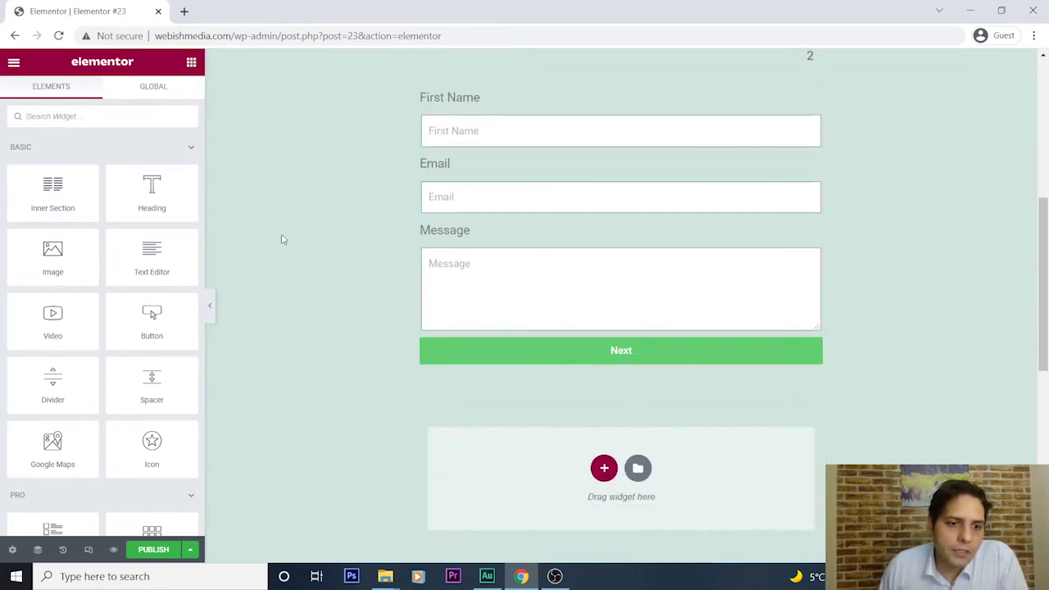
{"action": "scroll", "coordinate": [232, 272], "scroll_direction": "up", "scroll_amount": 3}
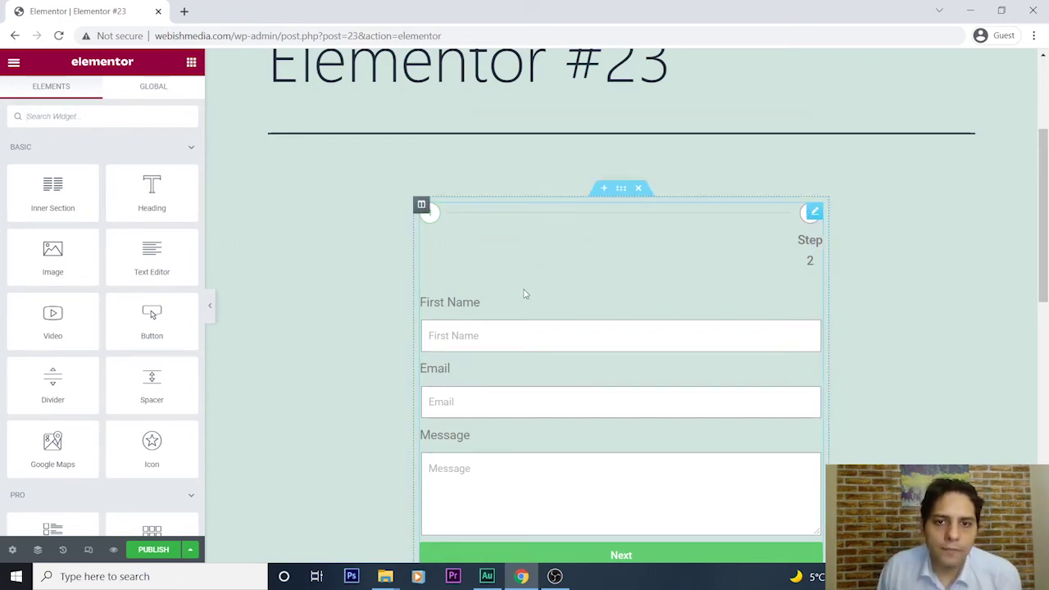
- Give the form's first step item the label 'Step 1'
{"action": "left_click", "coordinate": [460, 312]}
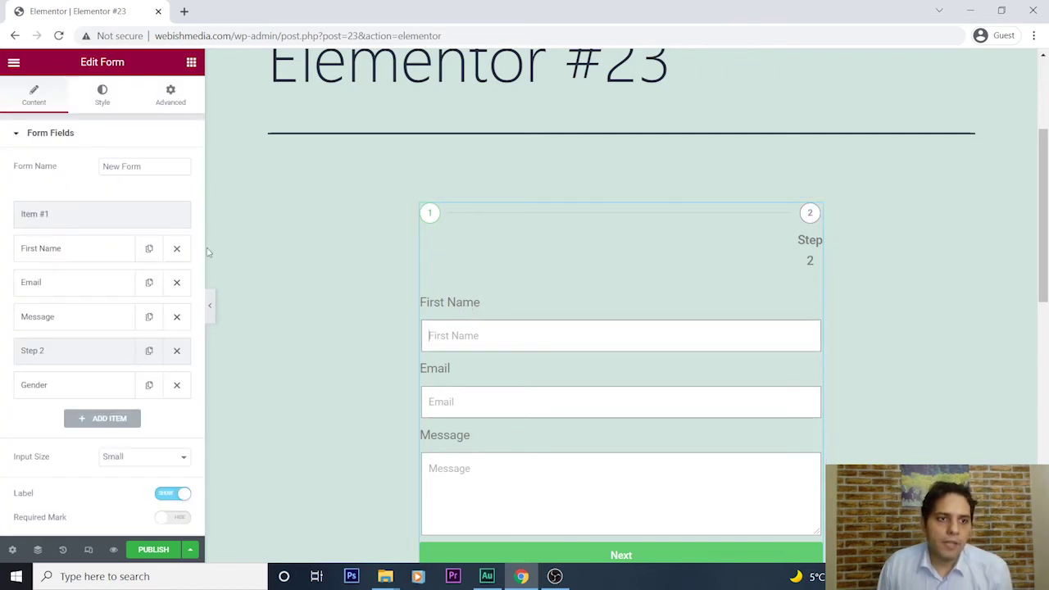
{"action": "left_click", "coordinate": [67, 214]}
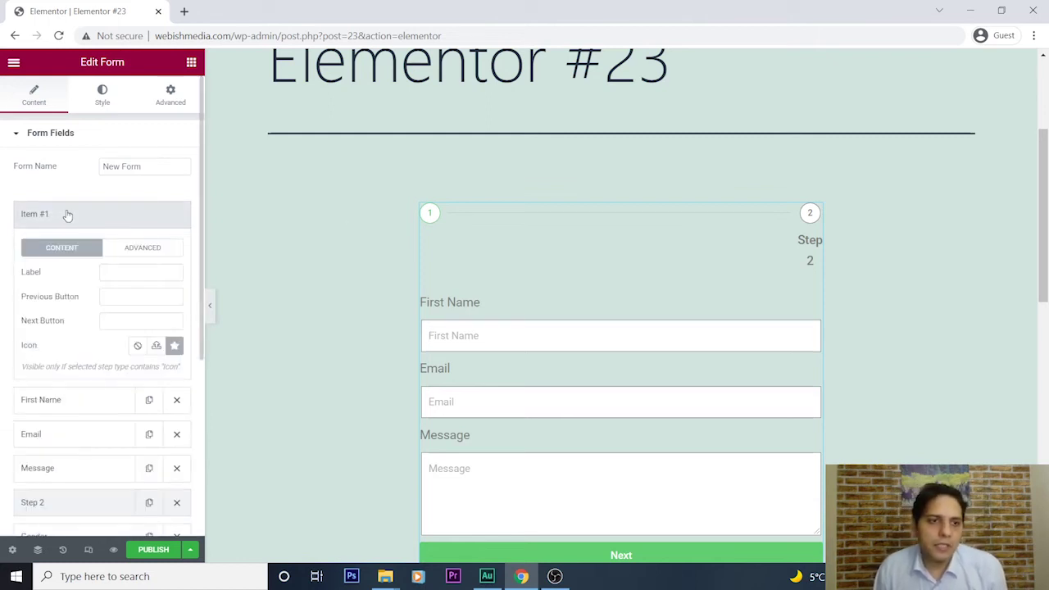
{"action": "left_click", "coordinate": [119, 270]}
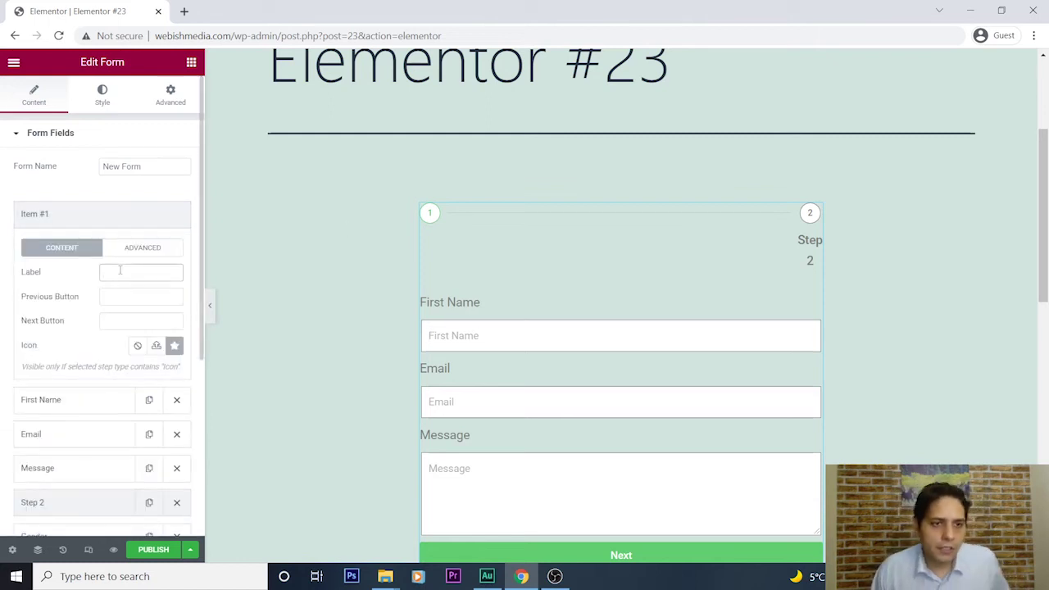
{"action": "type", "text": "St"}
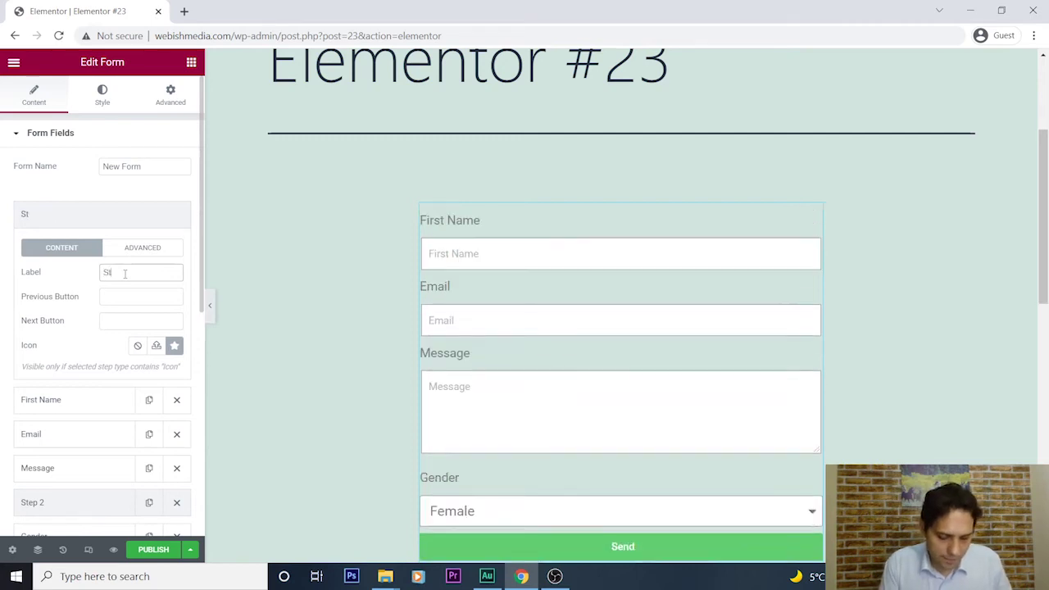
{"action": "type", "text": "ep 1"}
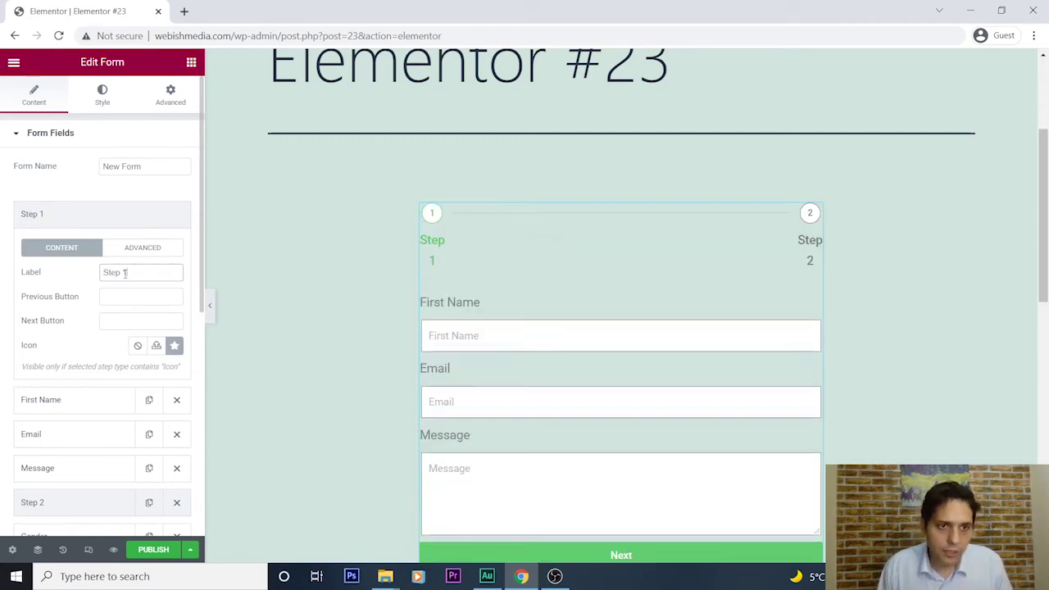
- Reselect the form widget and scroll down its field list to the last fields
{"action": "left_click", "coordinate": [587, 331]}
{"action": "left_click", "coordinate": [511, 261]}
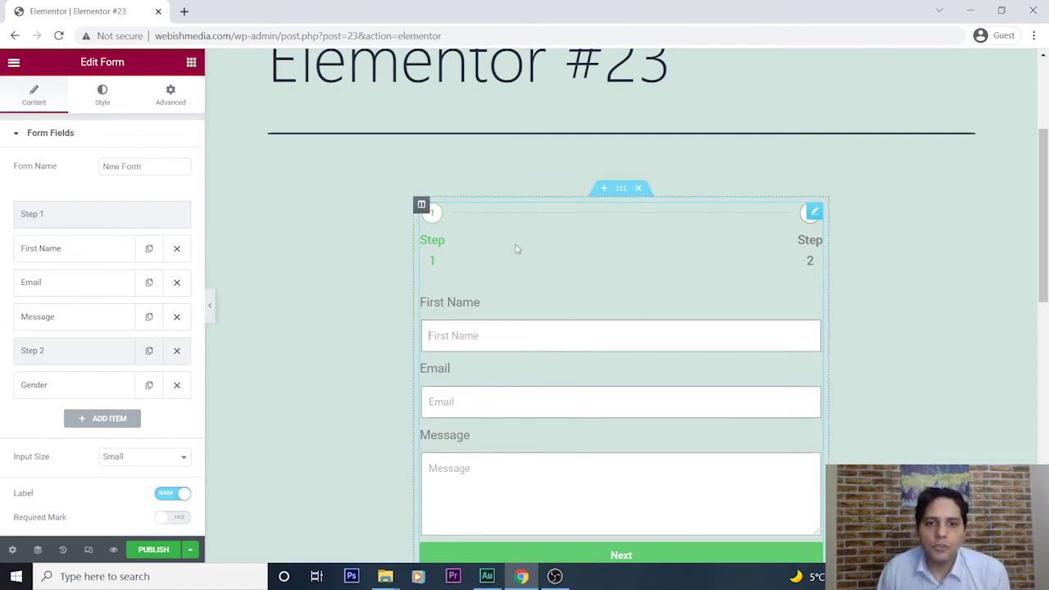
{"action": "scroll", "coordinate": [565, 312], "scroll_direction": "down", "scroll_amount": 1}
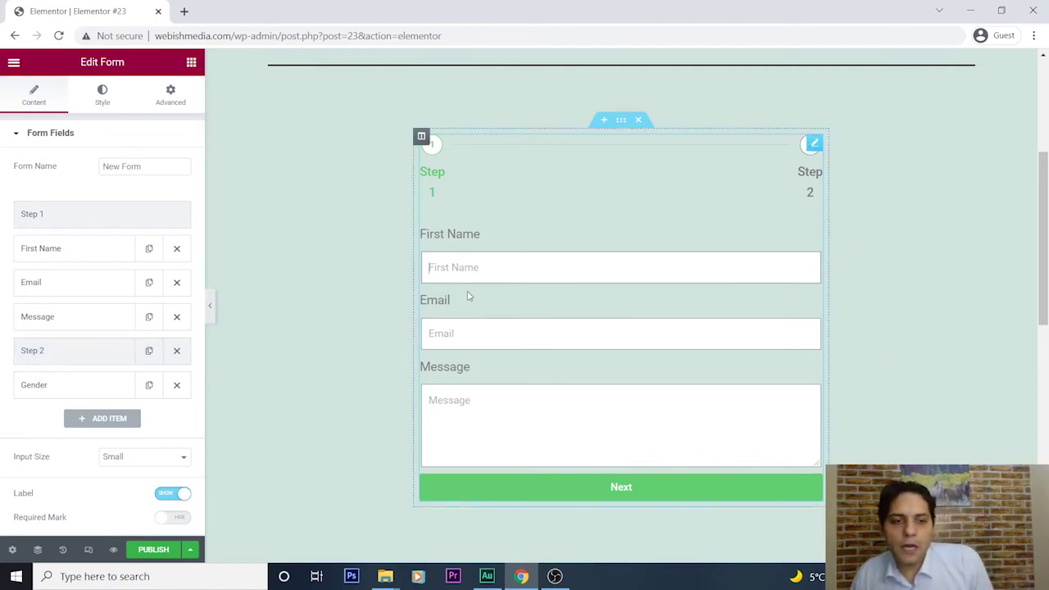
{"action": "left_click", "coordinate": [471, 250]}
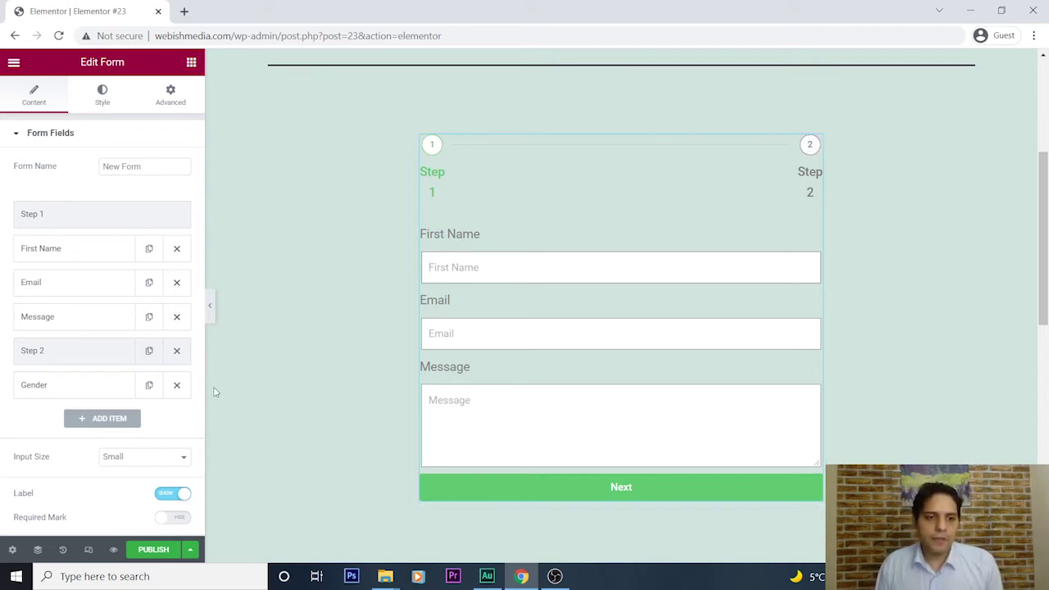
- Add a new Step item after the Gender field labelled 'Marriage', then deselect the form
{"action": "left_click", "coordinate": [105, 420]}
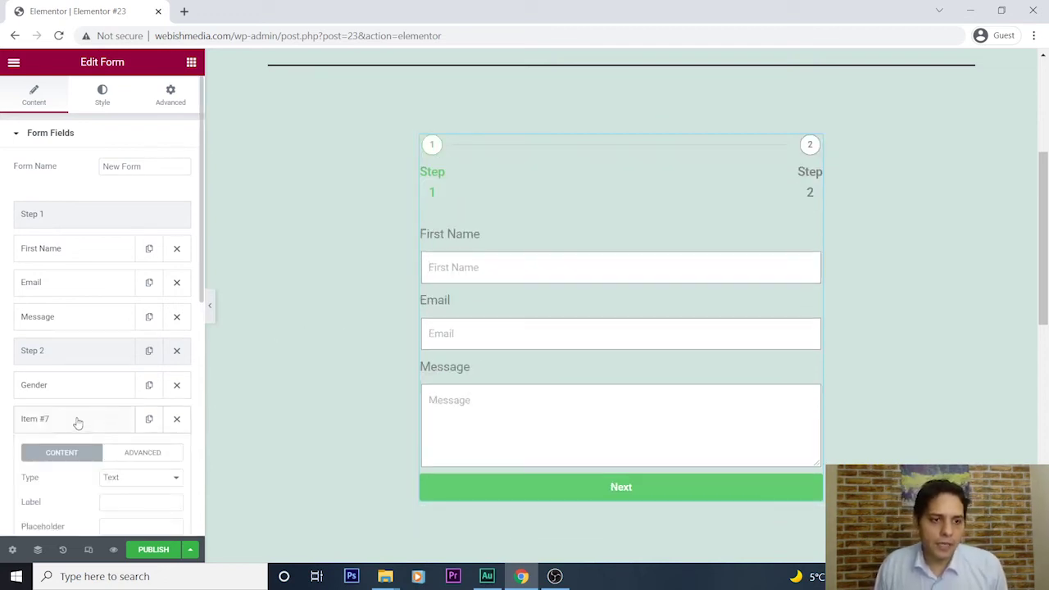
{"action": "scroll", "coordinate": [32, 447], "scroll_direction": "down", "scroll_amount": 1}
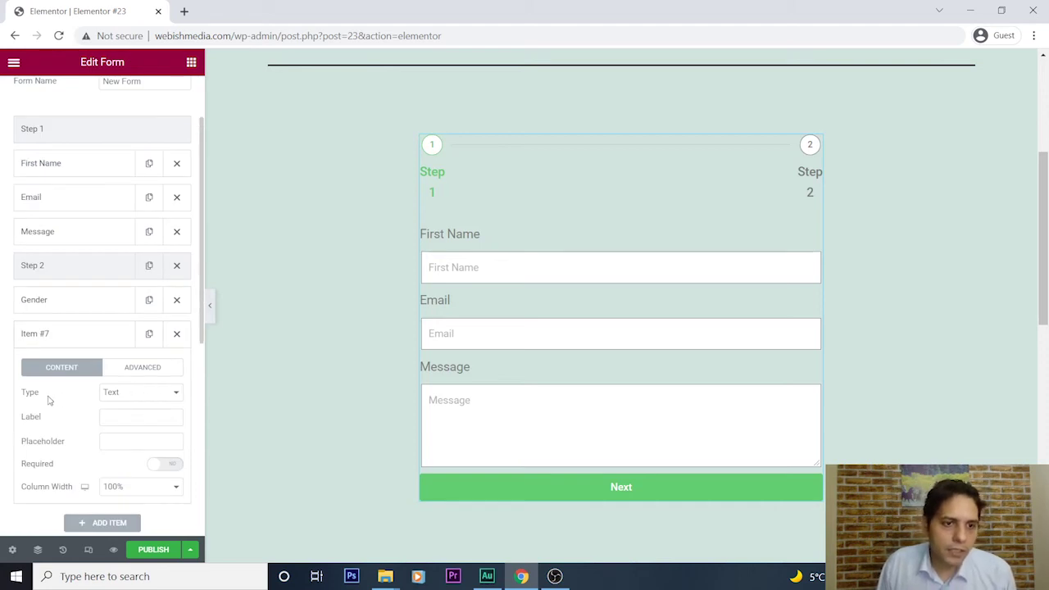
{"action": "left_click", "coordinate": [135, 397]}
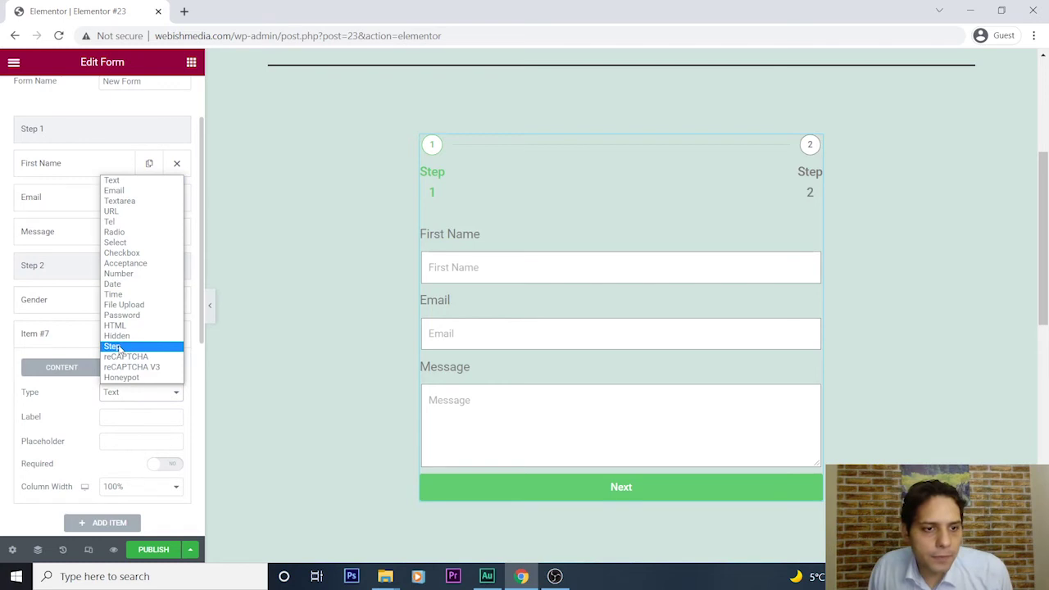
{"action": "left_click", "coordinate": [113, 347]}
{"action": "left_click", "coordinate": [123, 418]}
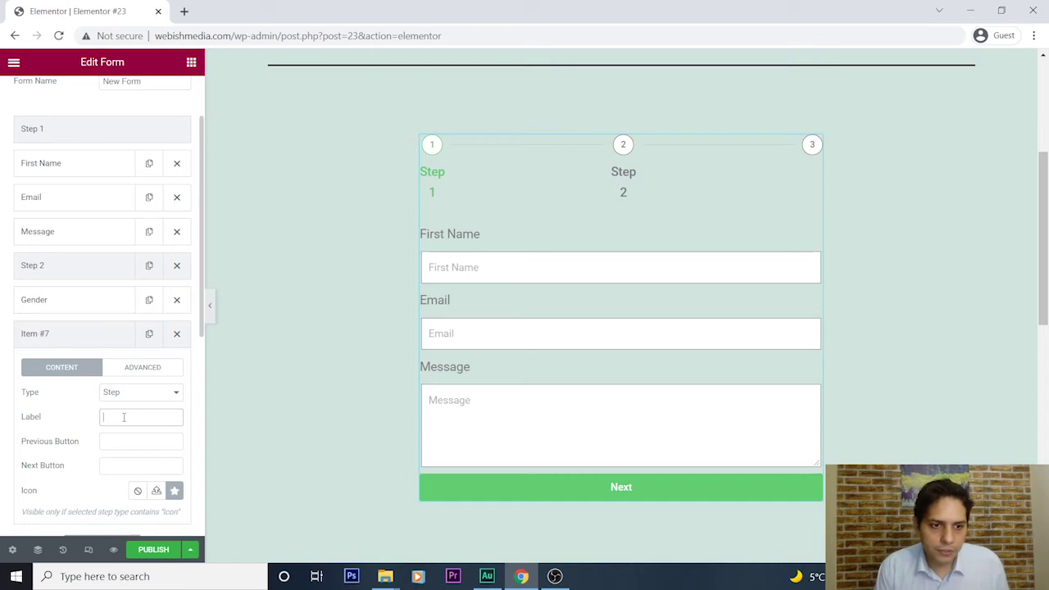
{"action": "type", "text": "M"}
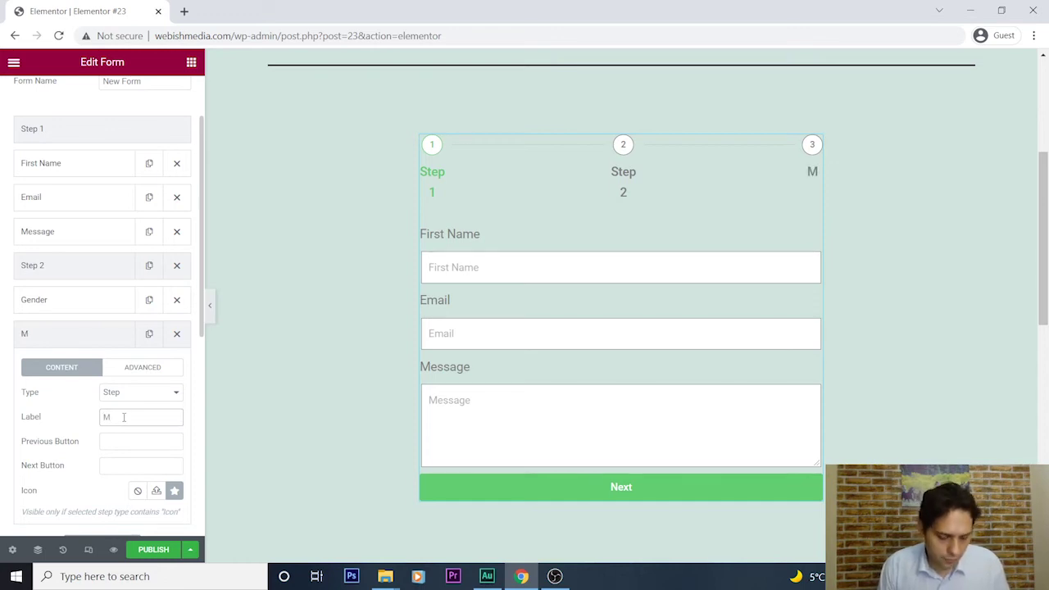
{"action": "type", "text": "ar"}
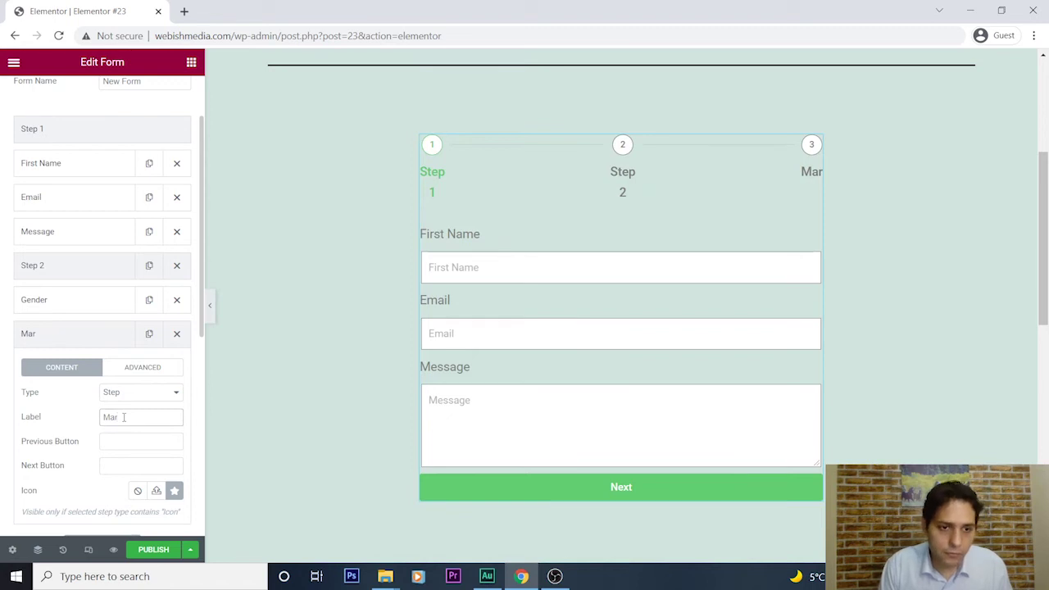
{"action": "type", "text": "riage"}
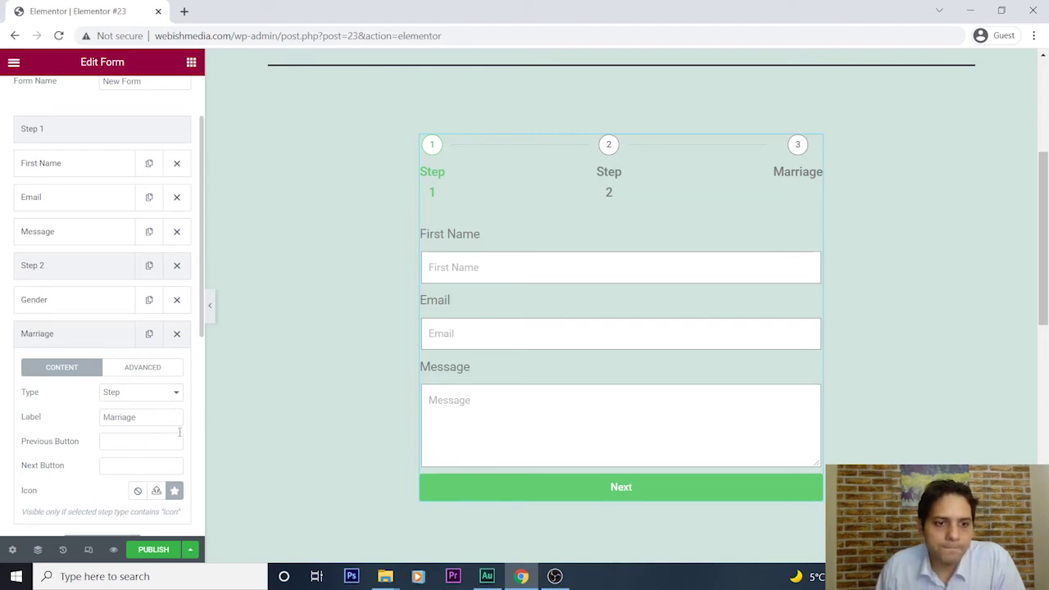
{"action": "left_click", "coordinate": [305, 345]}
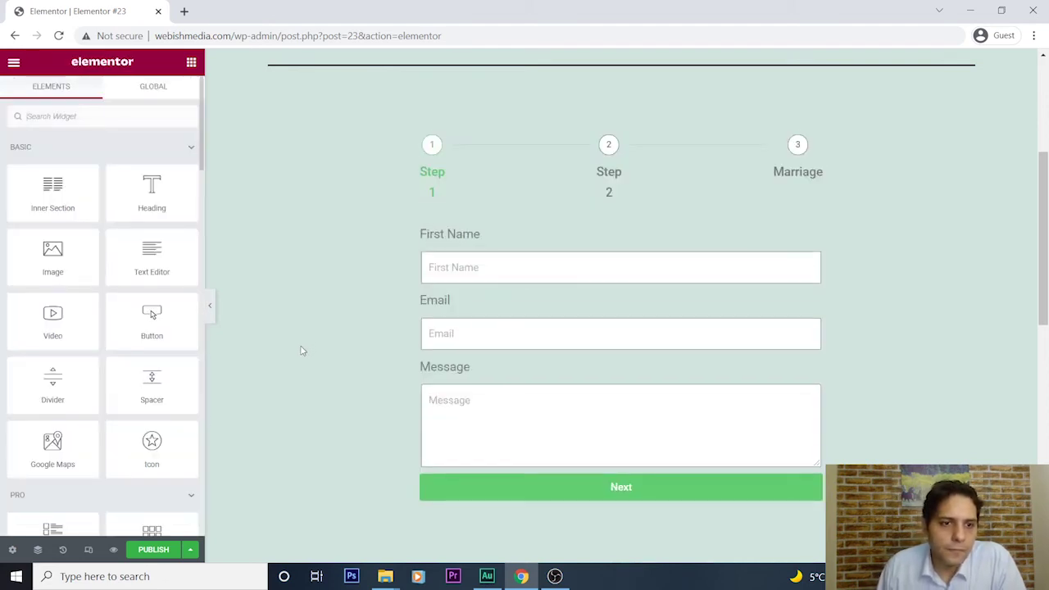
- Replace the third step's label 'Marriage' with 'Step3'
{"action": "left_click", "coordinate": [824, 199]}
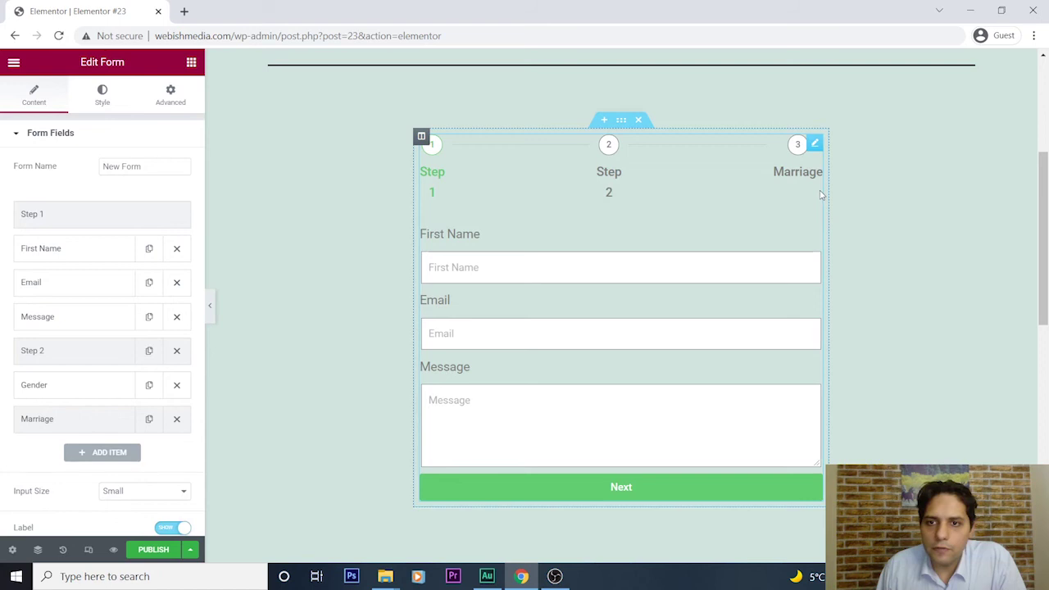
{"action": "left_click", "coordinate": [90, 422]}
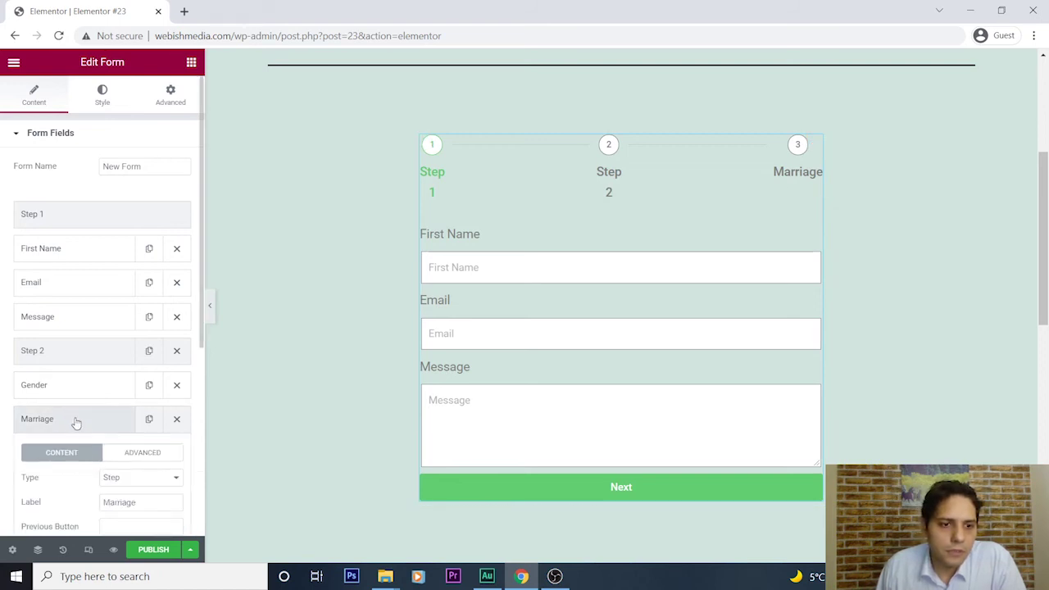
{"action": "left_click", "coordinate": [150, 504]}
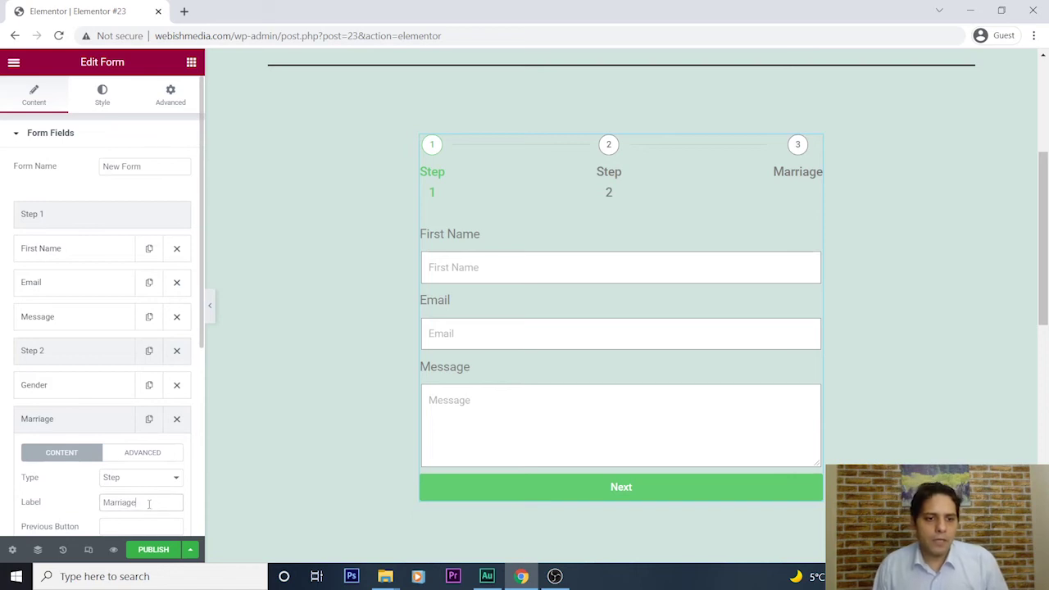
{"action": "left_click_drag", "start_coordinate": [138, 504], "coordinate": [95, 508]}
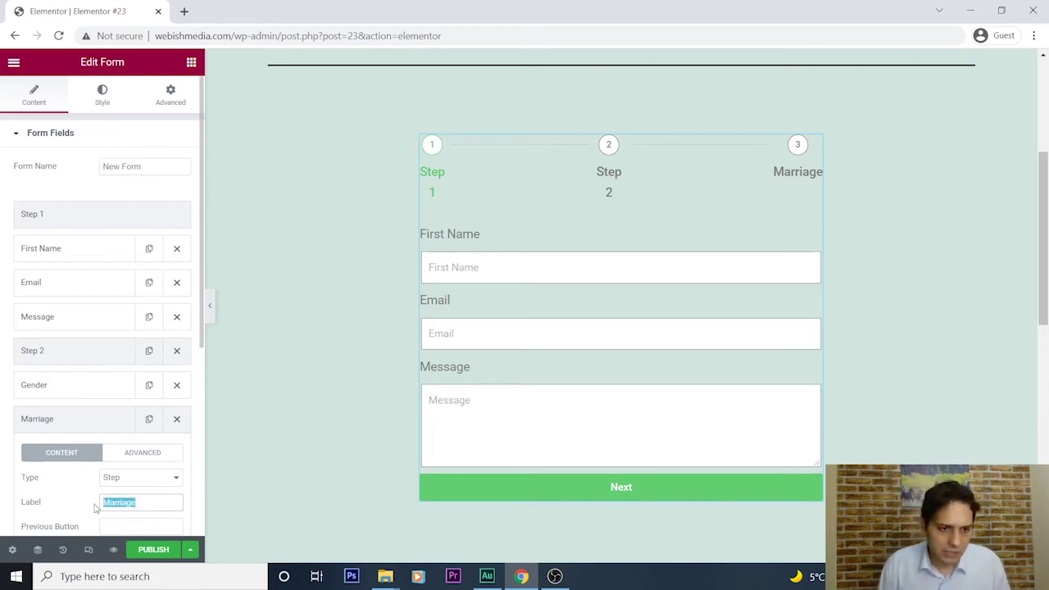
{"action": "type", "text": "Ste"}
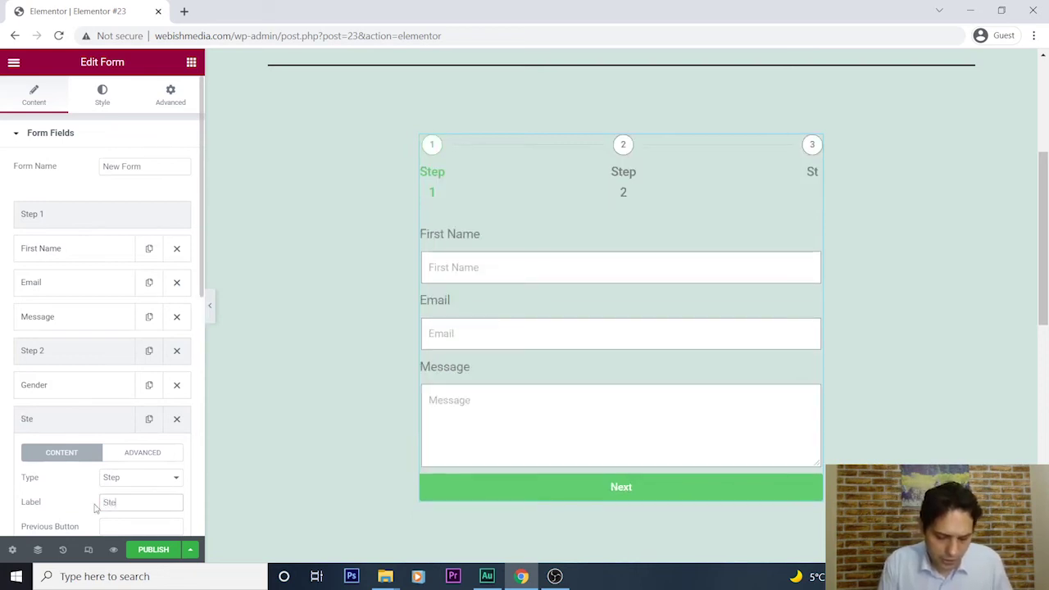
{"action": "type", "text": "p3"}
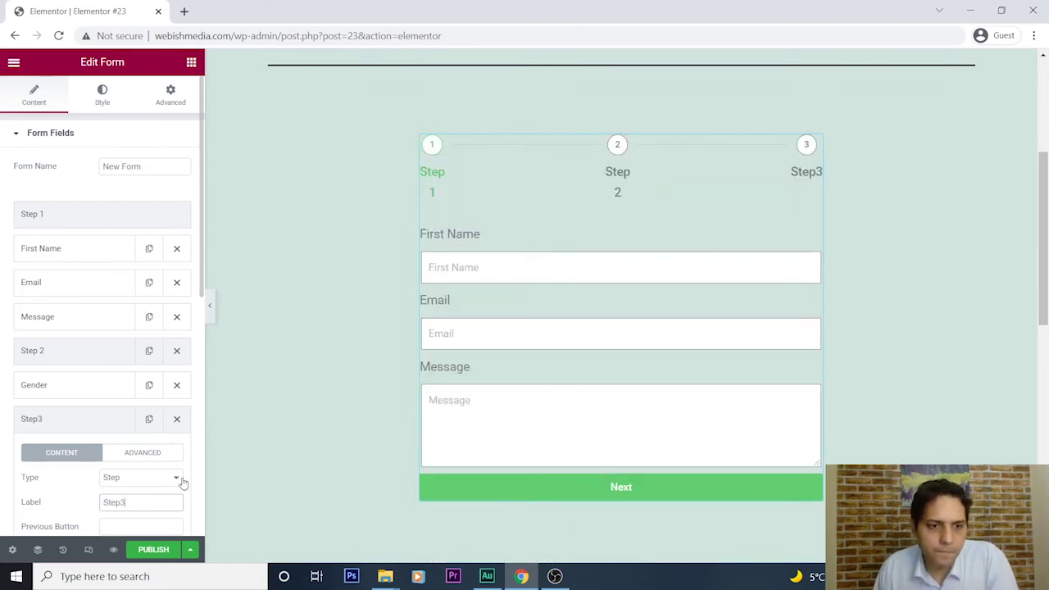
{"action": "scroll", "coordinate": [196, 490], "scroll_direction": "down", "scroll_amount": 5}
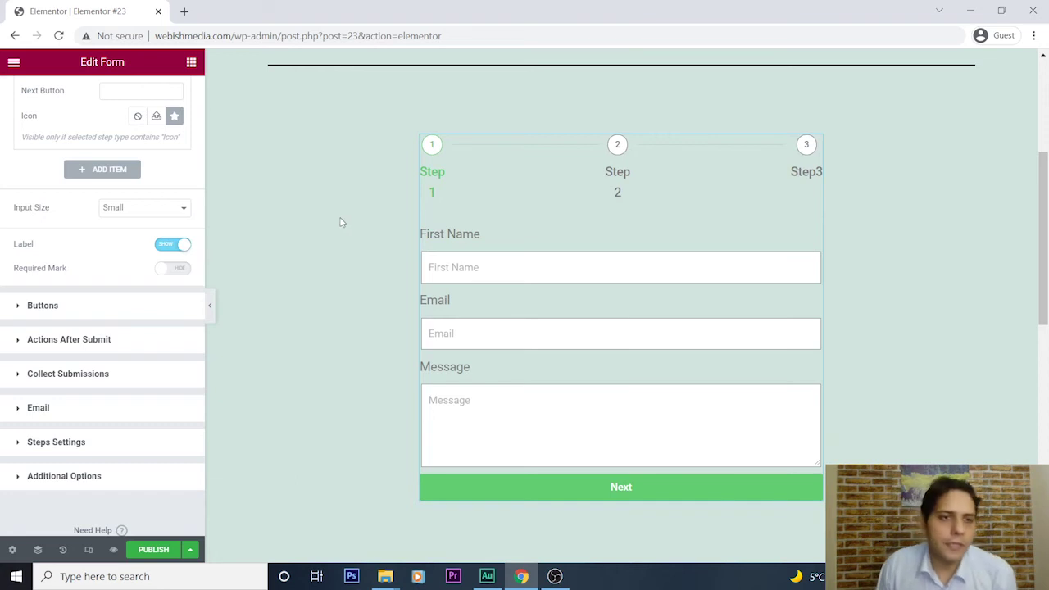
{"action": "scroll", "coordinate": [222, 205], "scroll_direction": "up", "scroll_amount": 2}
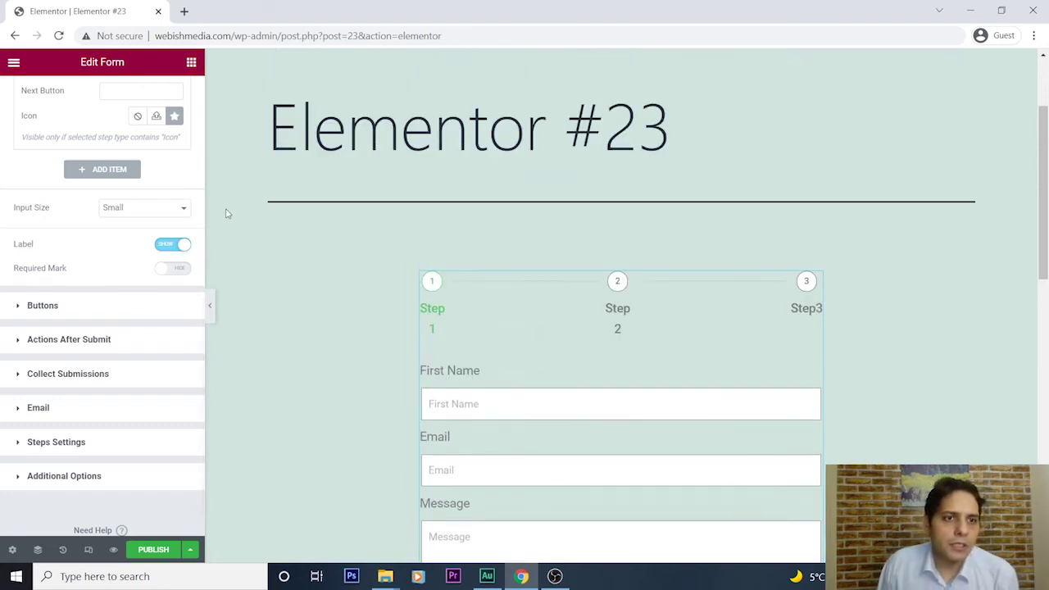
{"action": "scroll", "coordinate": [169, 140], "scroll_direction": "up", "scroll_amount": 2}
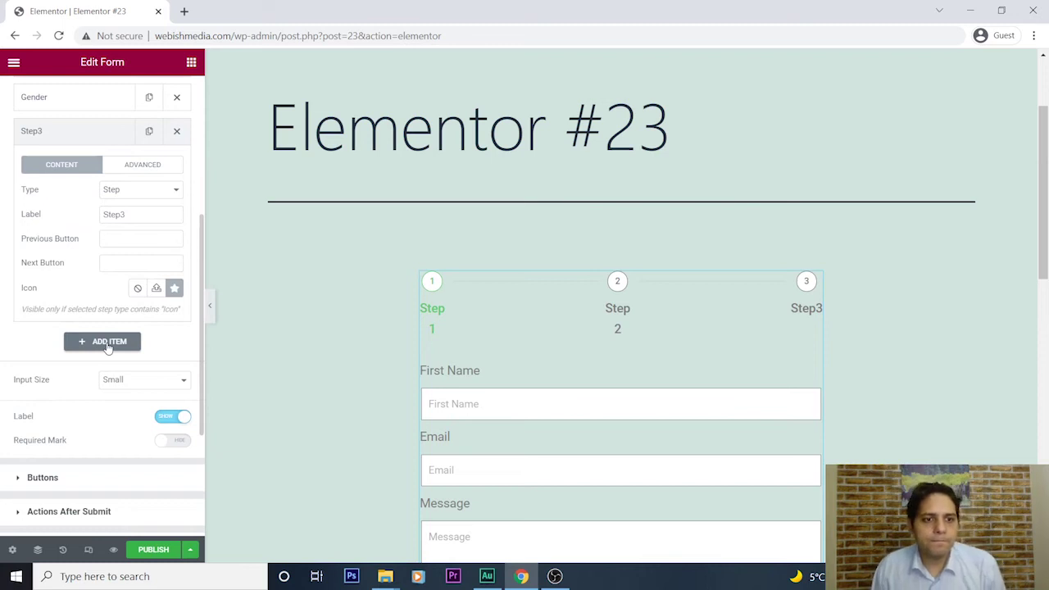
- Add a Checkbox field after Step3 and begin typing its label 'Marriage'
{"action": "left_click", "coordinate": [105, 346]}
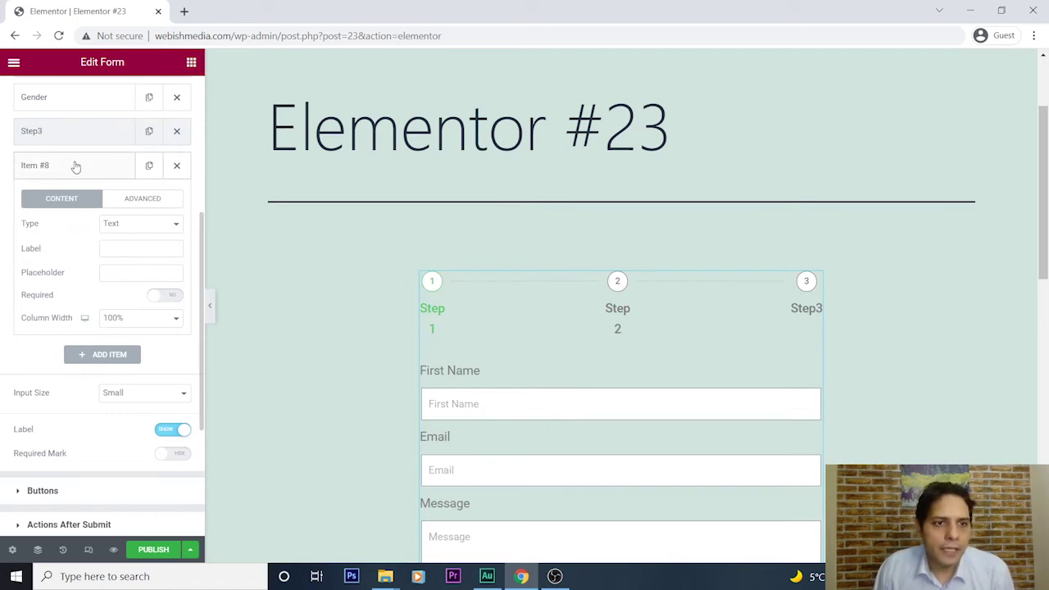
{"action": "left_click", "coordinate": [127, 225]}
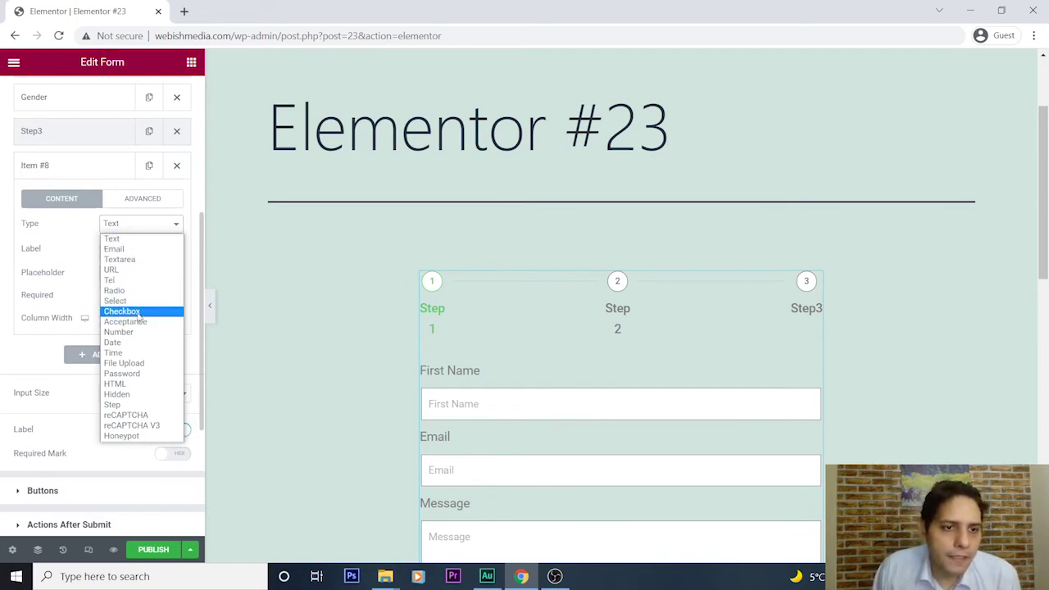
{"action": "left_click", "coordinate": [122, 312]}
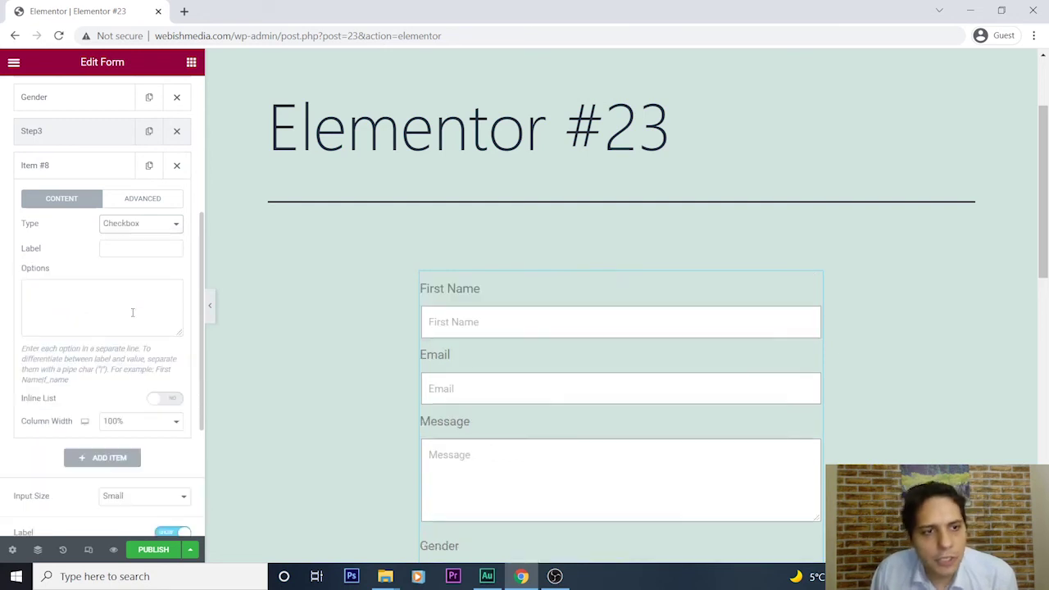
{"action": "left_click", "coordinate": [115, 250]}
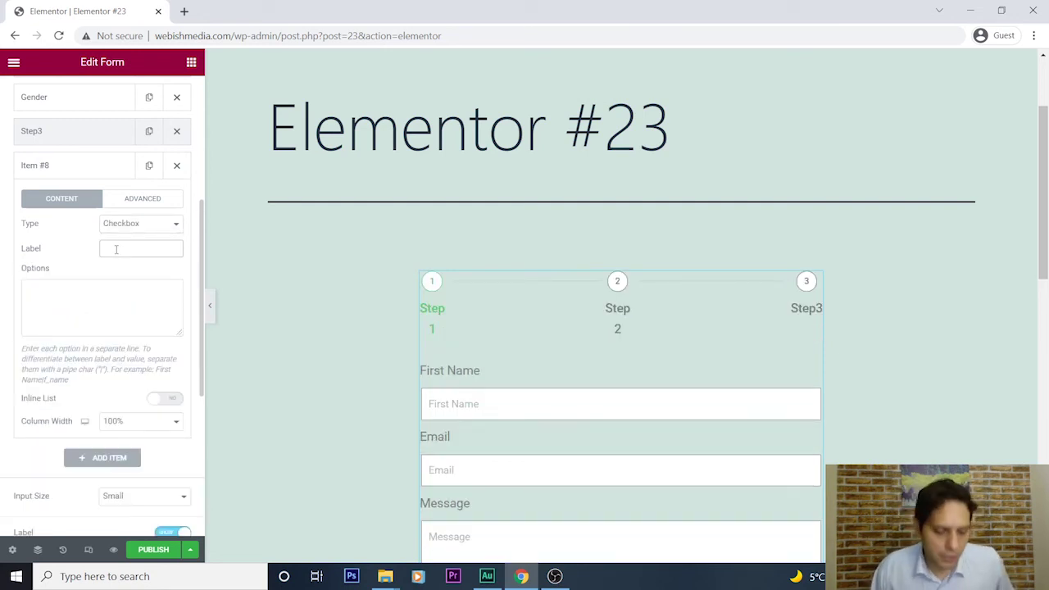
{"action": "type", "text": "Ma"}
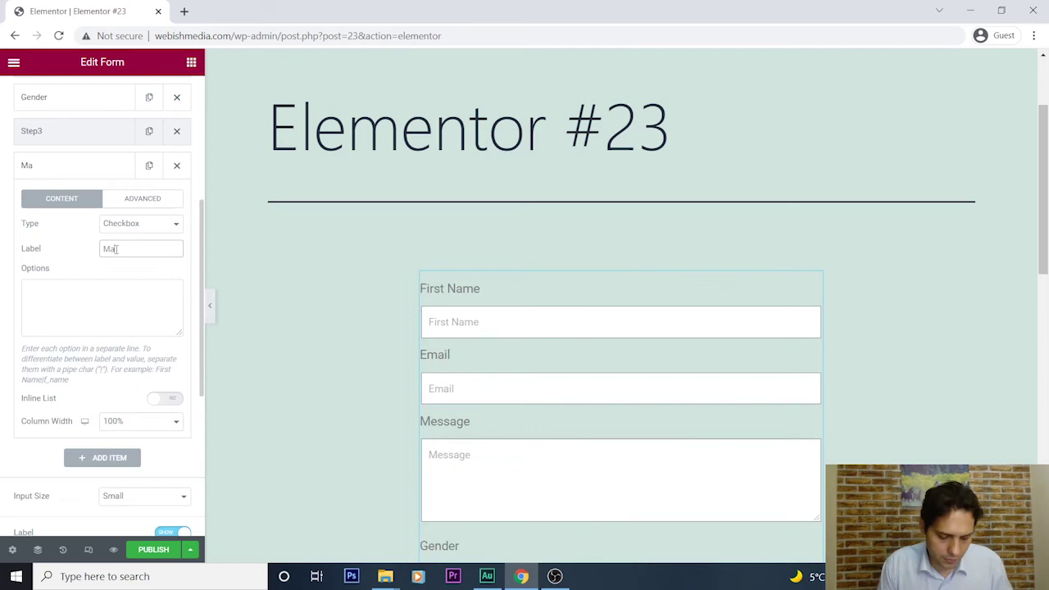
{"action": "type", "text": "rriage"}
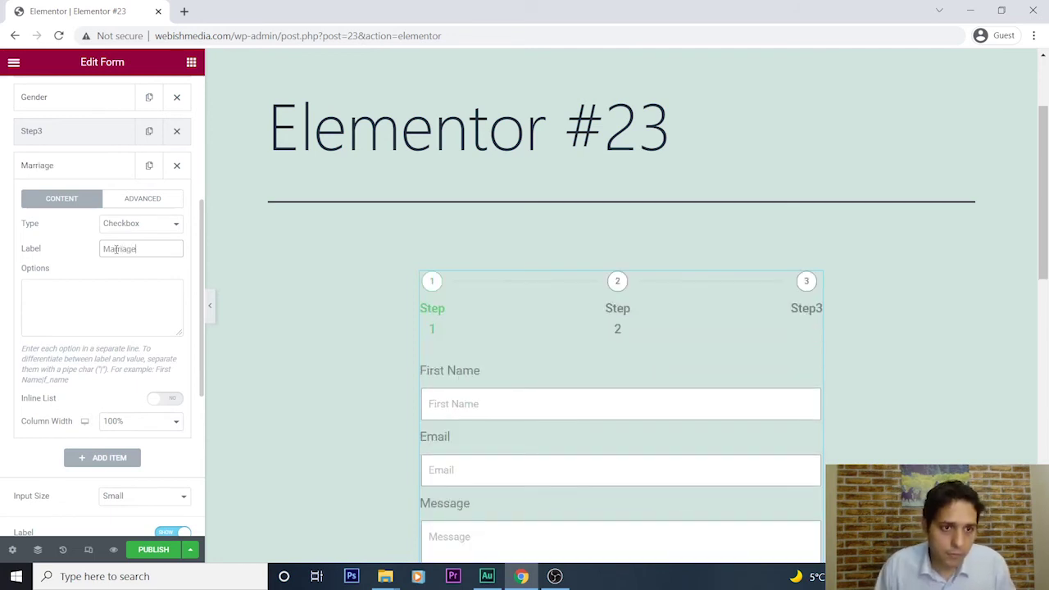
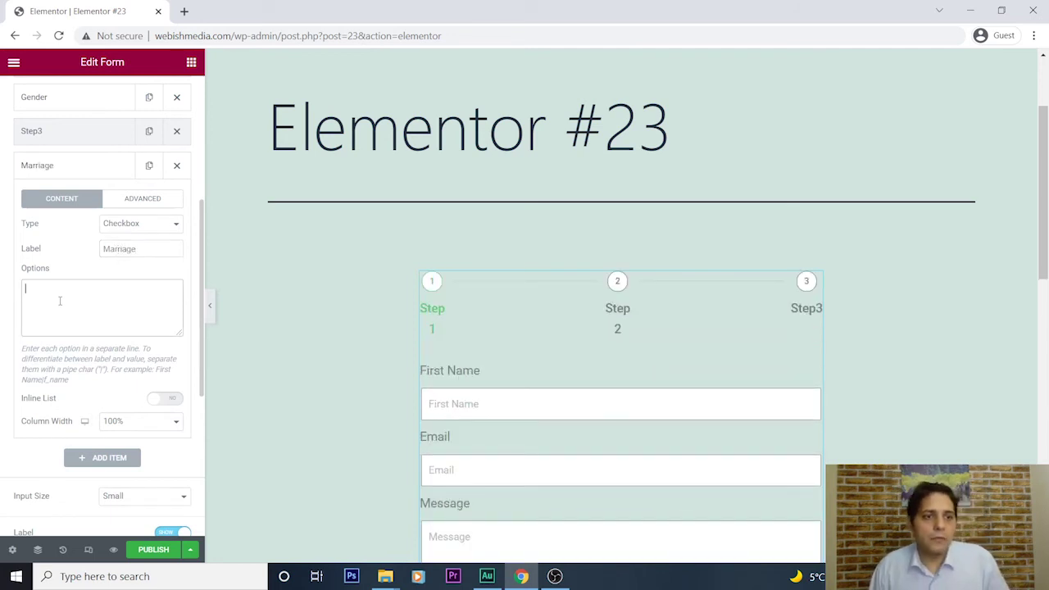
- Enter Single and divorced as the Marriage options and switch the field type to Radio
{"action": "type", "text": "Single"}
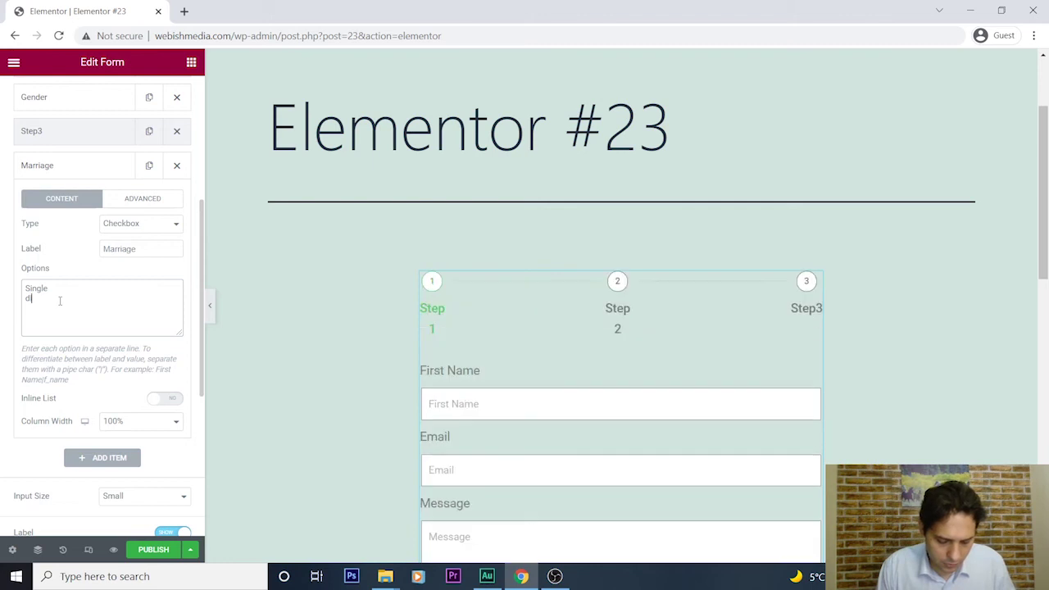
{"action": "type", "text": "rced"}
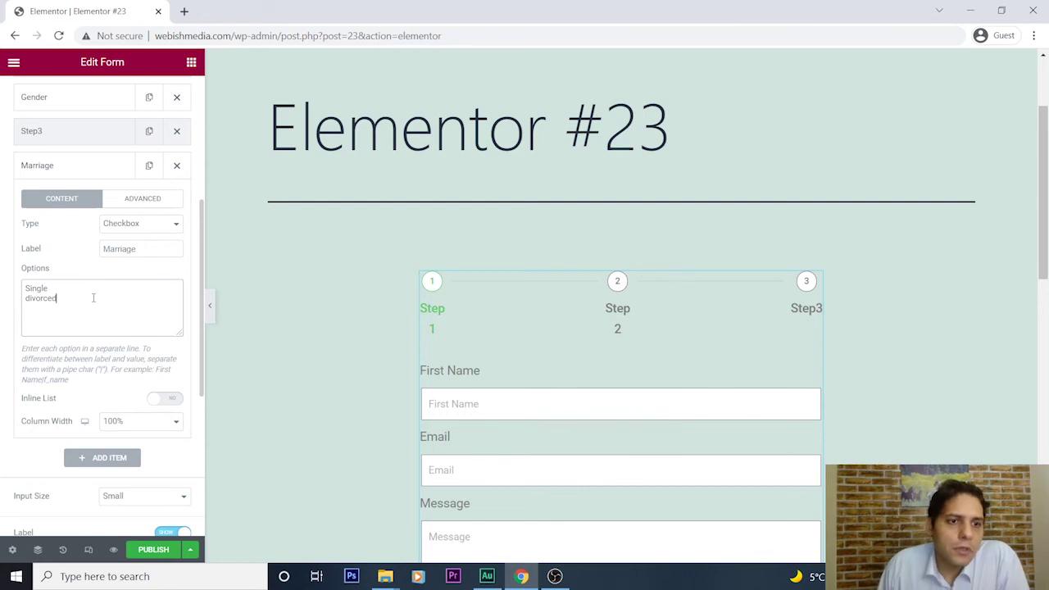
{"action": "left_click", "coordinate": [148, 224]}
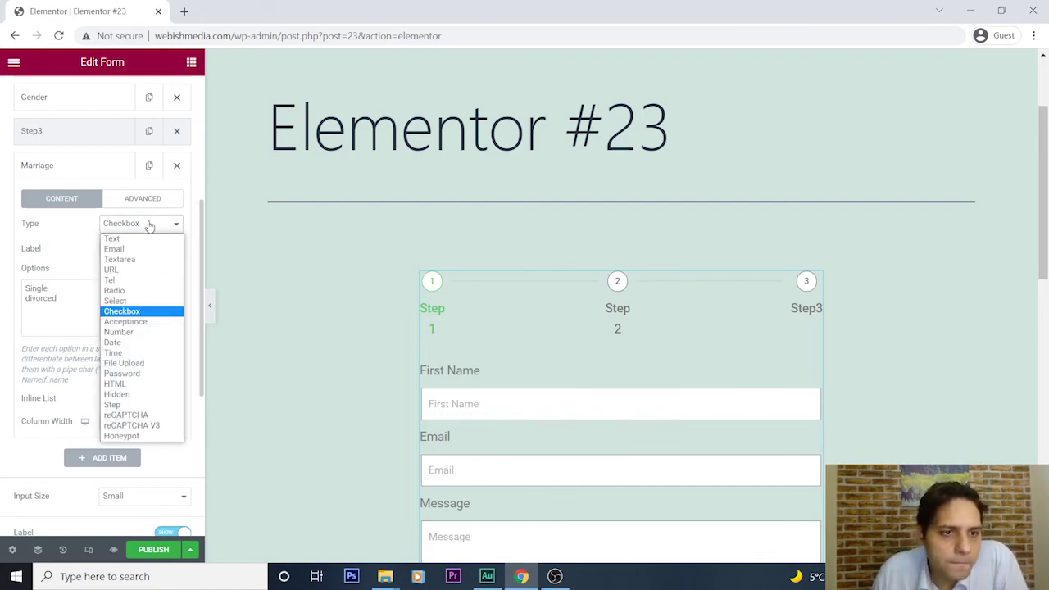
{"action": "left_click", "coordinate": [123, 291]}
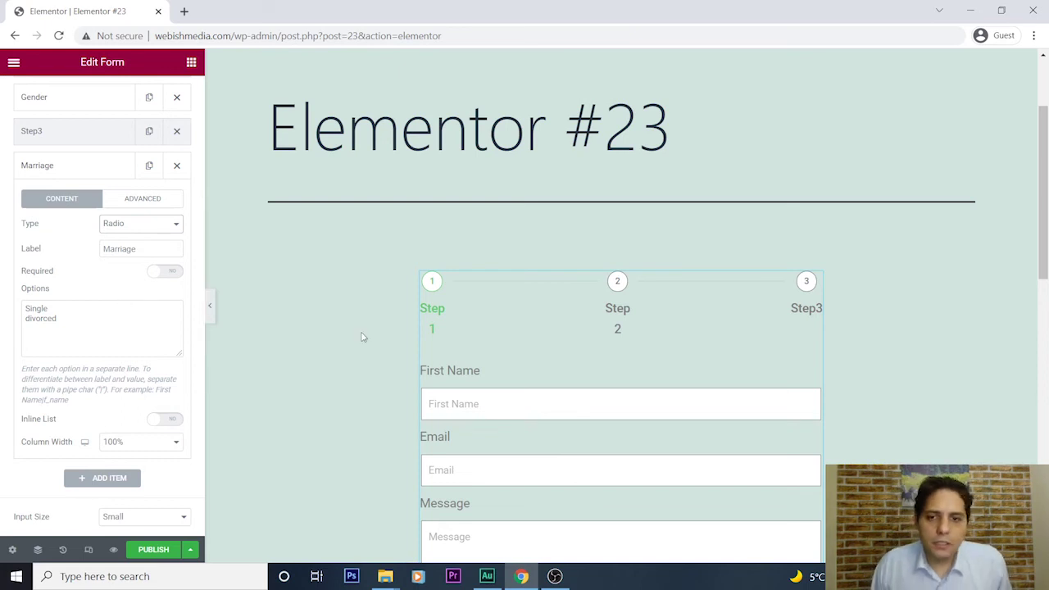
- Fill the preview's first step with a first name, a test email and the message 'sdf'
{"action": "scroll", "coordinate": [342, 341], "scroll_direction": "down", "scroll_amount": 2}
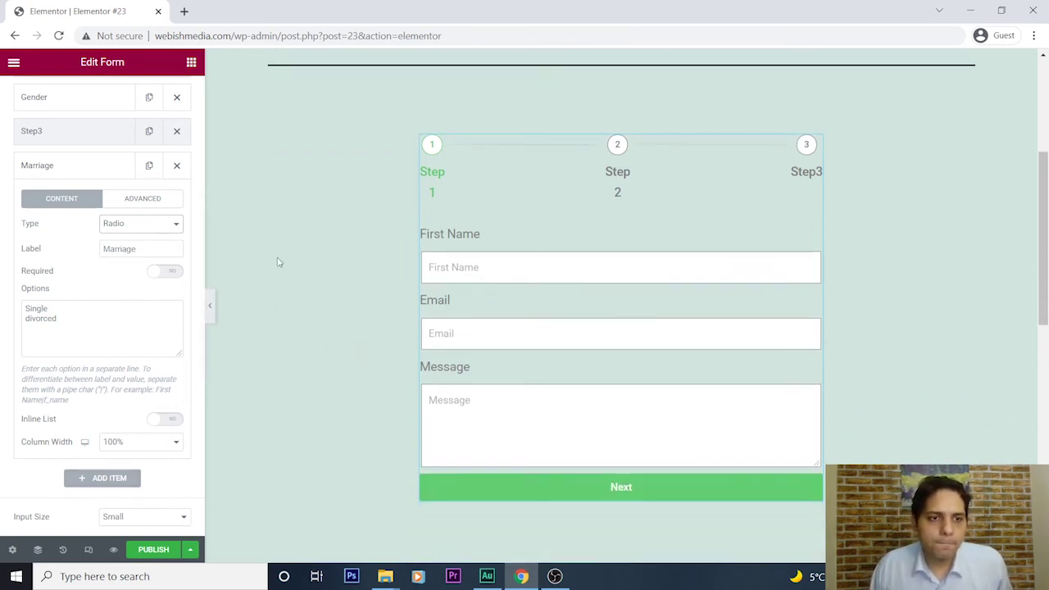
{"action": "left_click", "coordinate": [473, 264]}
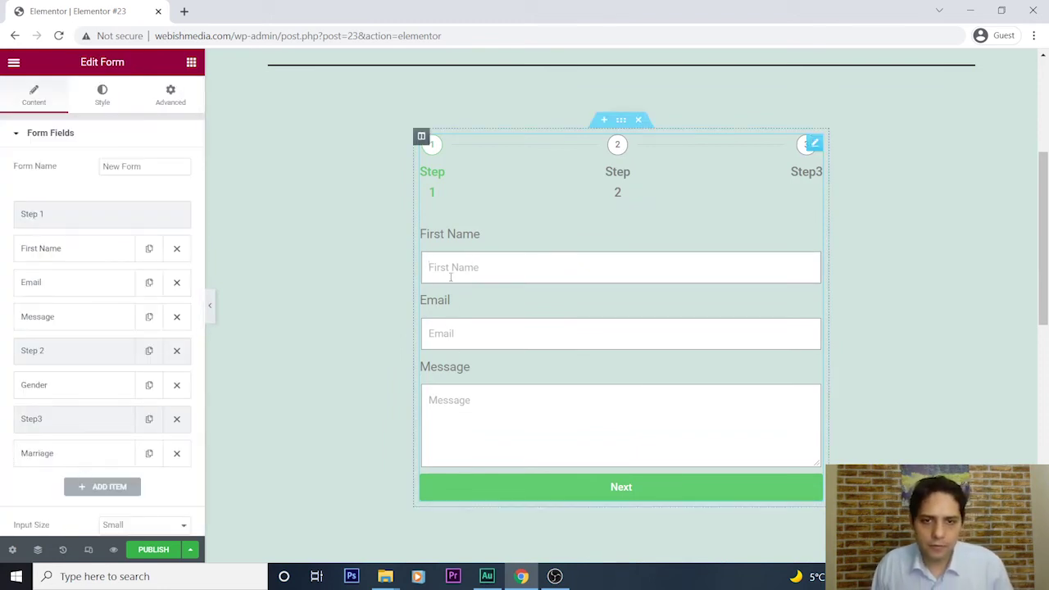
{"action": "type", "text": "Omid"}
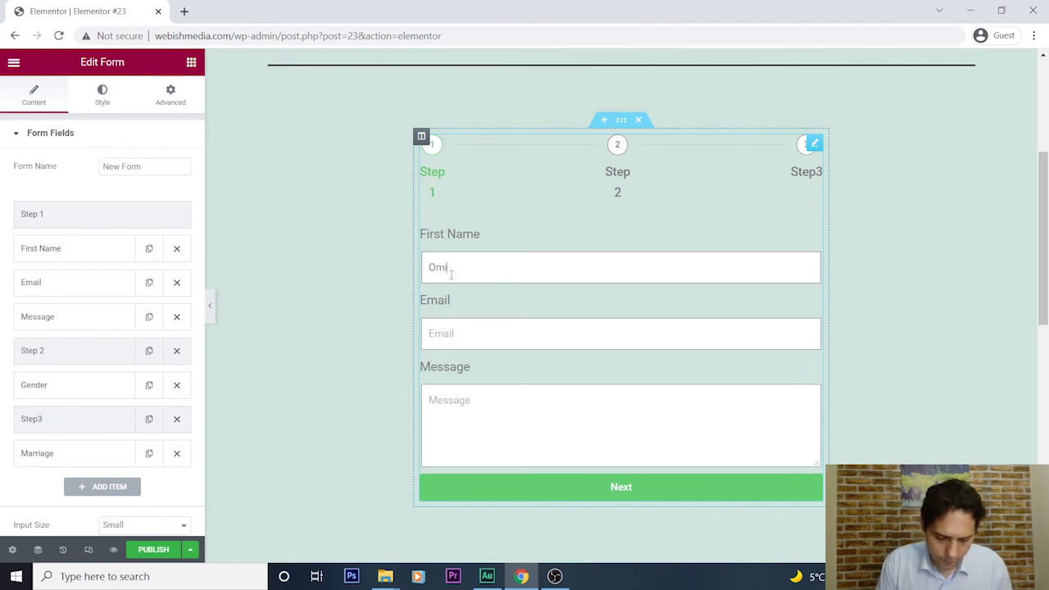
{"action": "left_click", "coordinate": [457, 330]}
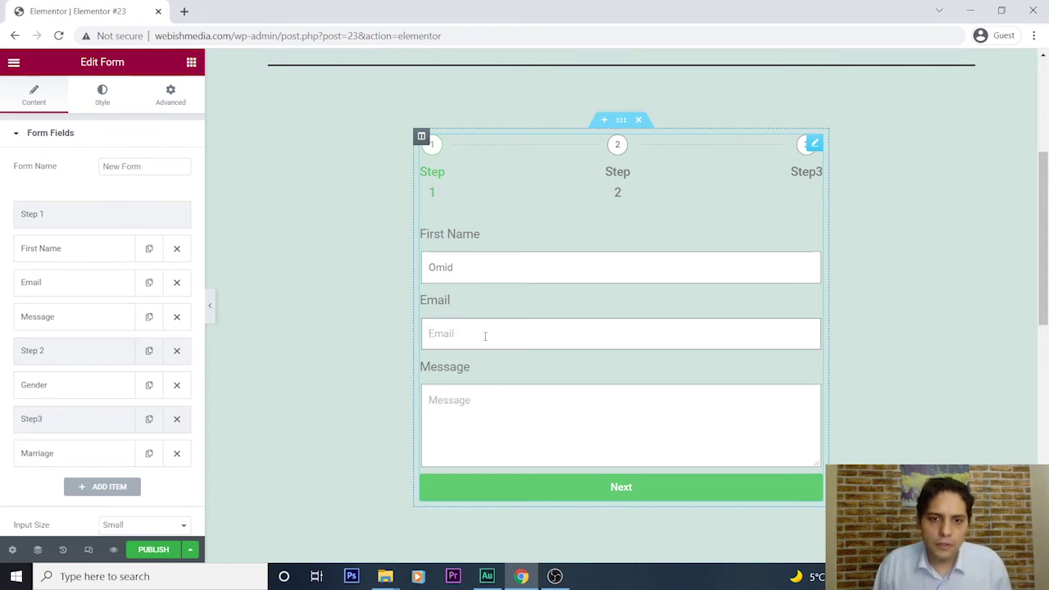
{"action": "type", "text": "sdfvas"}
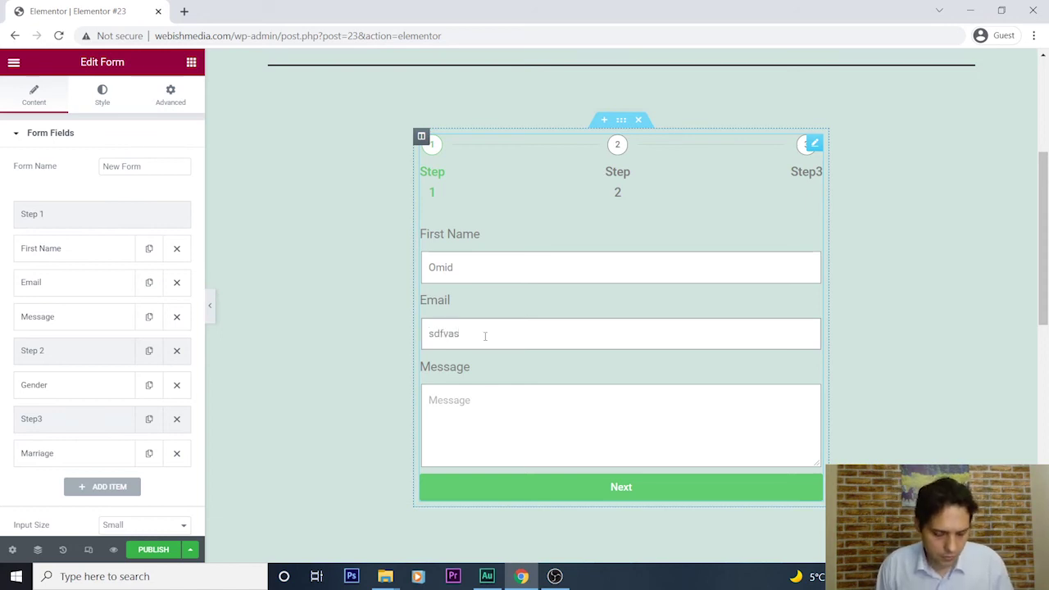
{"action": "type", "text": "@dsfas.co"}
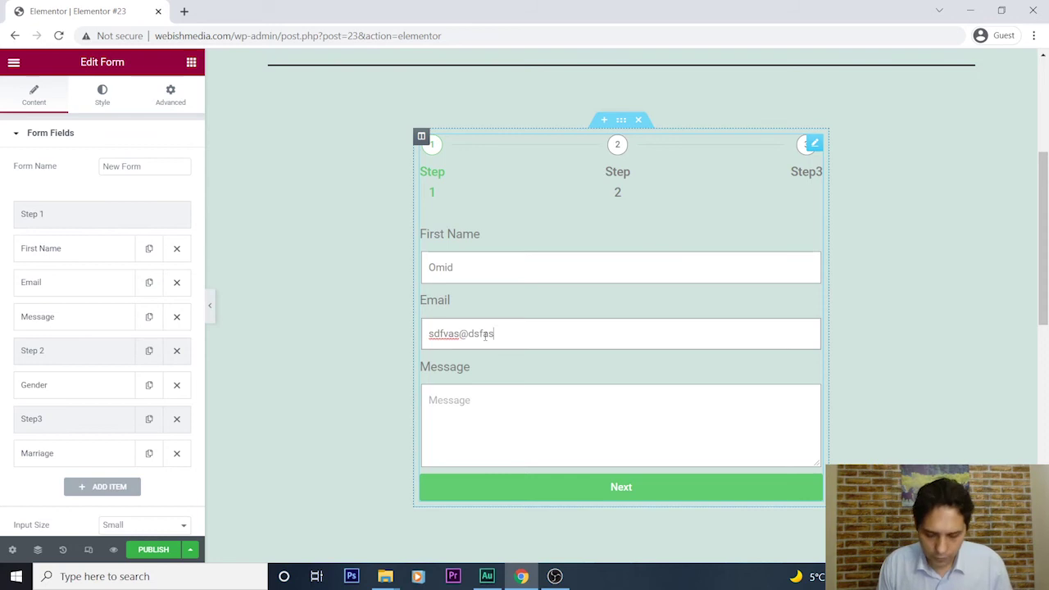
{"action": "left_click", "coordinate": [499, 391]}
{"action": "type", "text": "sdf"}
- Advance past the Gender step with Male kept, reaching the Marriage step
{"action": "left_click", "coordinate": [644, 490]}
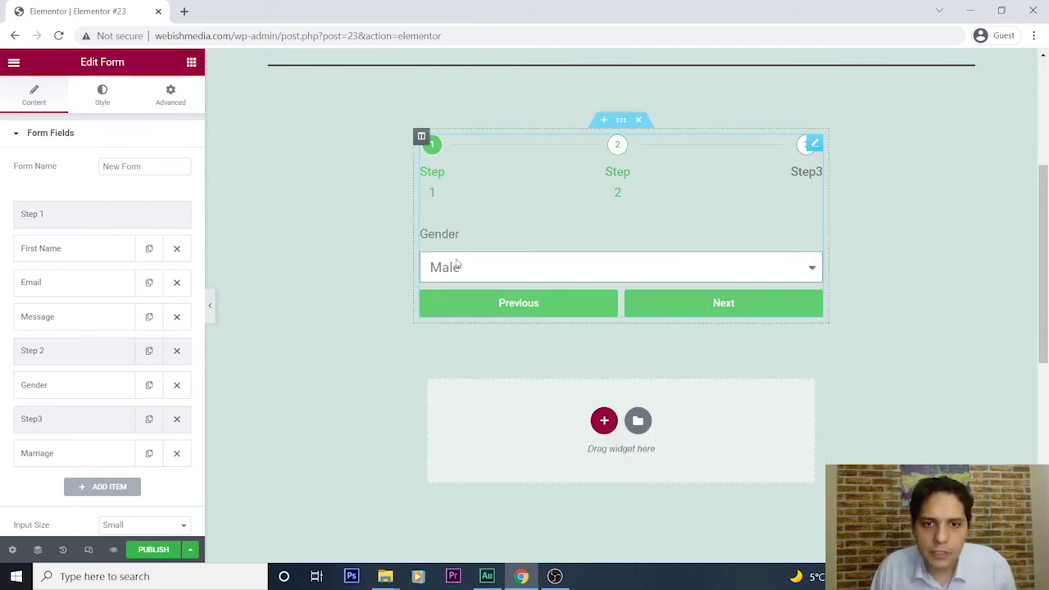
{"action": "left_click", "coordinate": [479, 271]}
{"action": "left_click", "coordinate": [478, 274]}
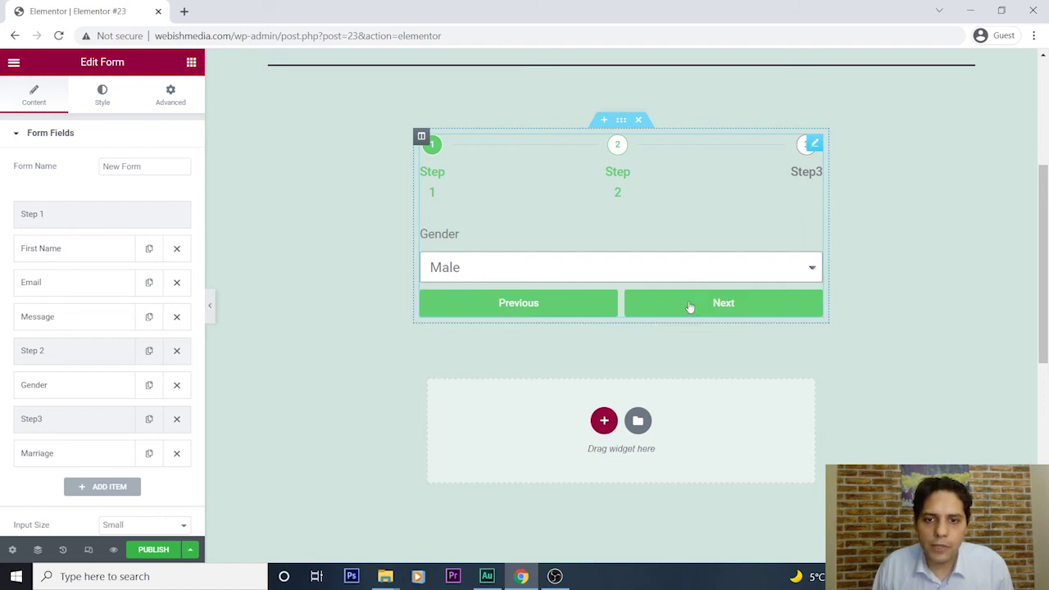
{"action": "left_click", "coordinate": [740, 307]}
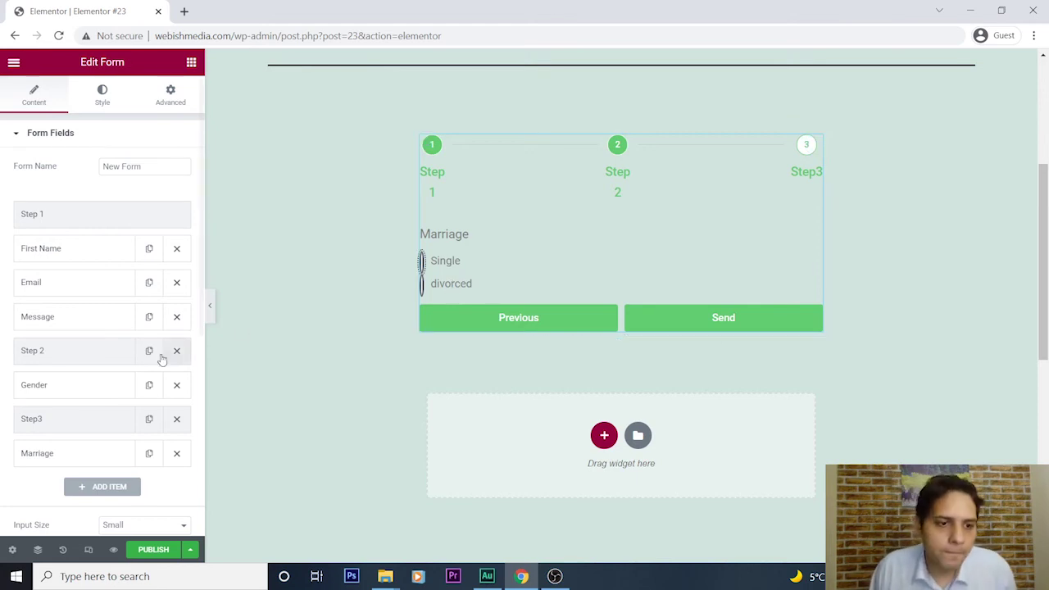
- Add Married as a third Marriage option and change divorced to Divorced
{"action": "scroll", "coordinate": [58, 451], "scroll_direction": "down", "scroll_amount": 1}
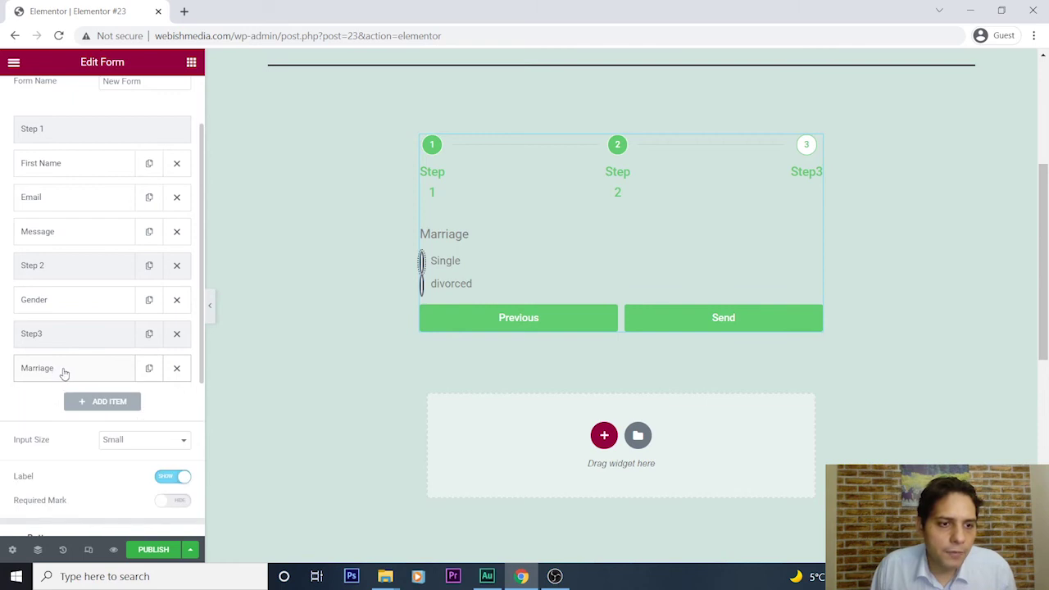
{"action": "left_click", "coordinate": [60, 371]}
{"action": "left_click", "coordinate": [81, 368]}
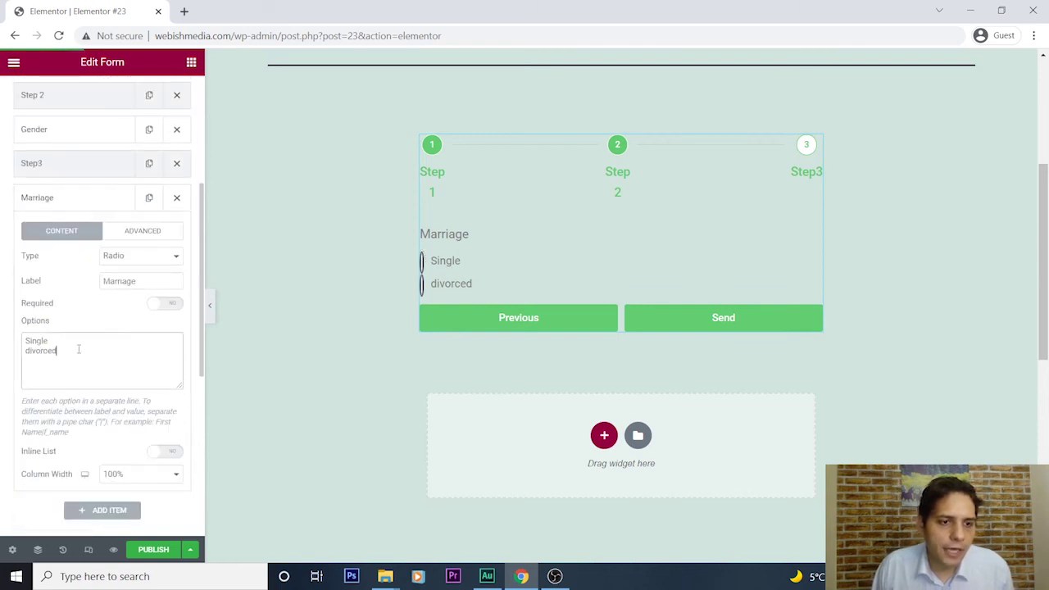
{"action": "key", "text": "Return"}
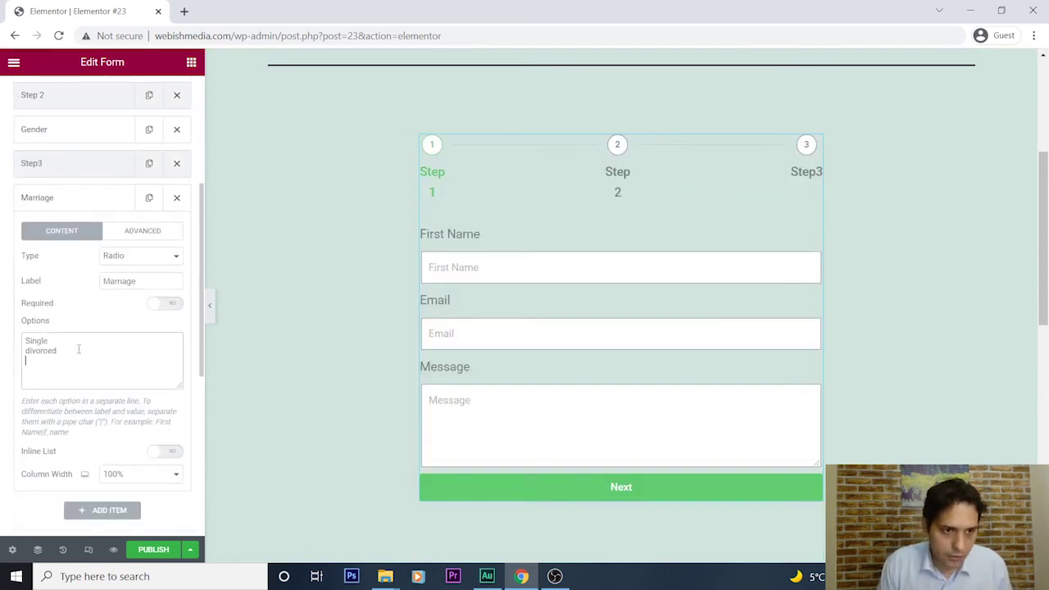
{"action": "type", "text": "Married"}
{"action": "left_click_drag", "start_coordinate": [29, 350], "coordinate": [25, 350]}
{"action": "type", "text": "D"}
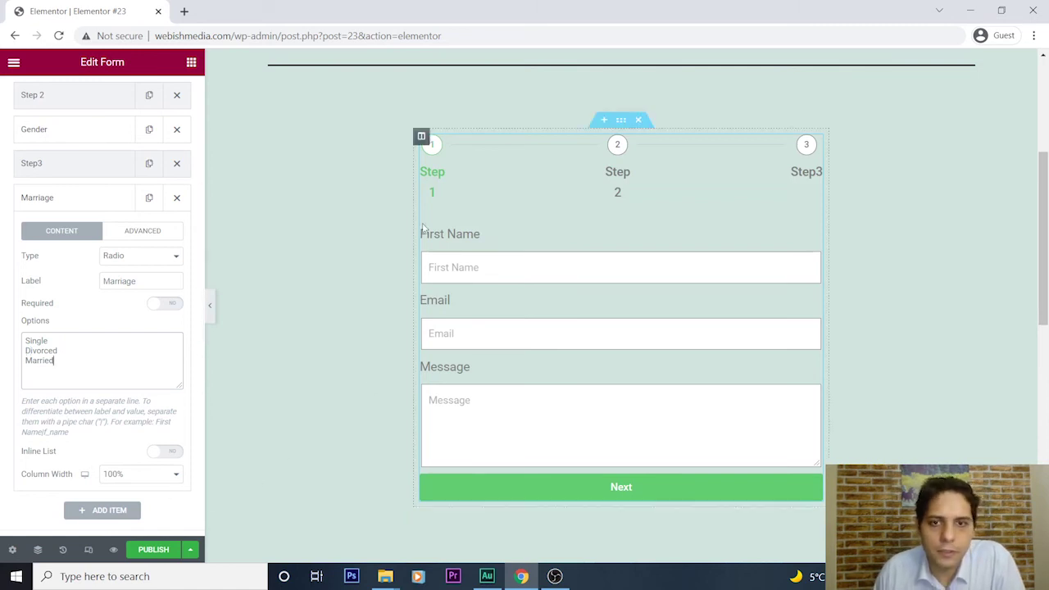
- Refill the preview's first step with a first name, an email address and the message 'fdgsdfgd'
{"action": "left_click", "coordinate": [465, 269]}
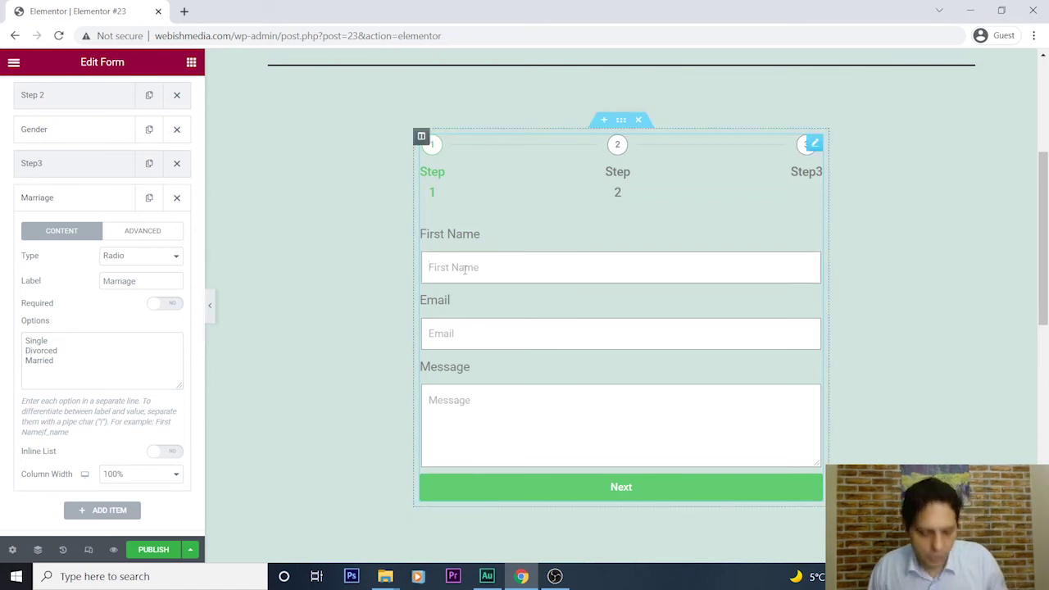
{"action": "type", "text": "Omid"}
{"action": "left_click", "coordinate": [476, 328]}
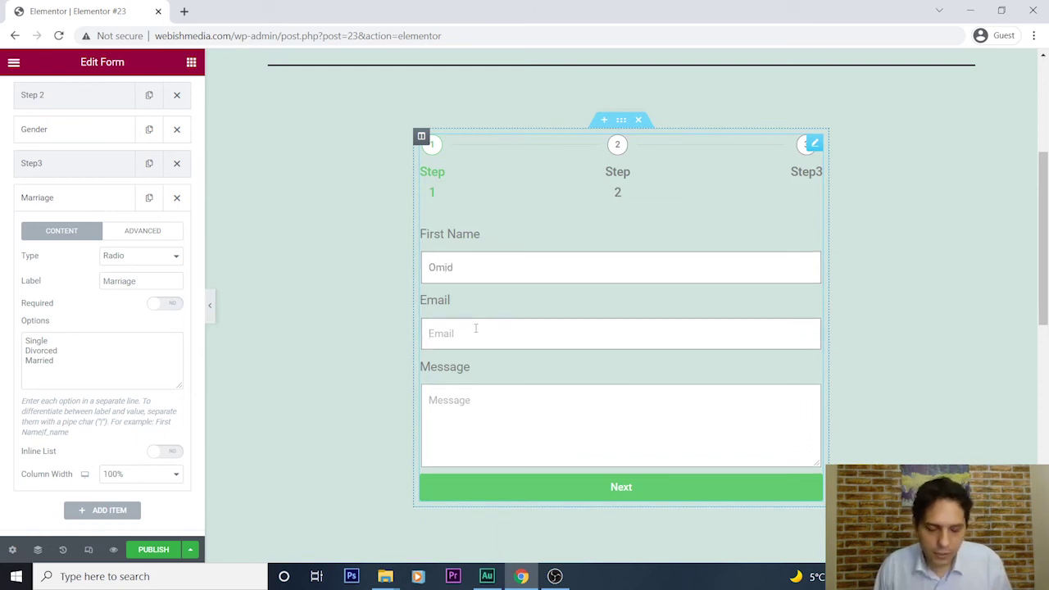
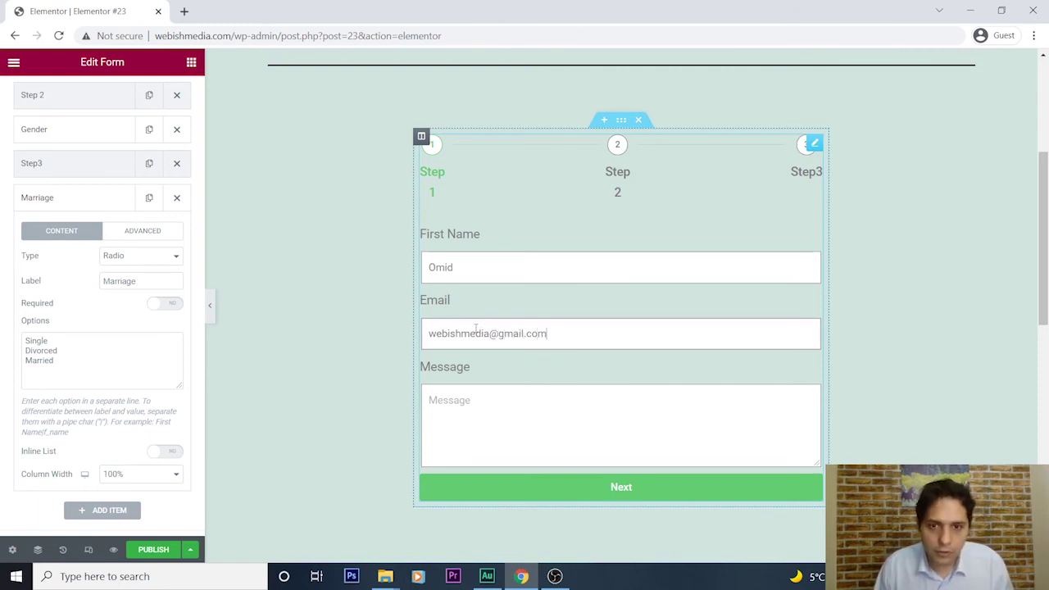
{"action": "left_click", "coordinate": [494, 415]}
{"action": "type", "text": "fdgsdfgd"}
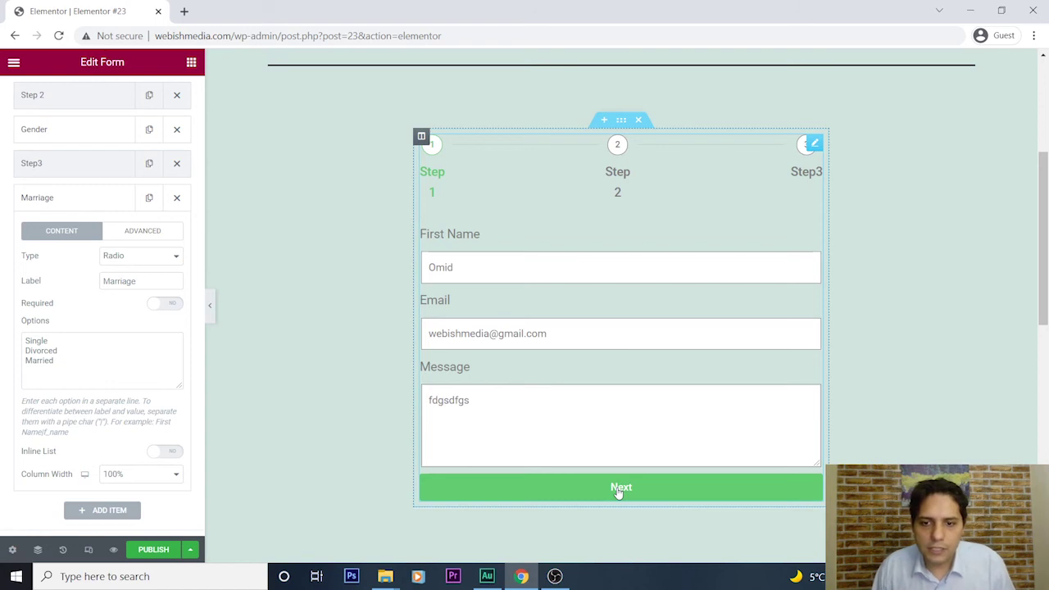
- Choose Male on the Gender step, then select Married on Step 3
{"action": "left_click", "coordinate": [620, 488]}
{"action": "left_click", "coordinate": [527, 268]}
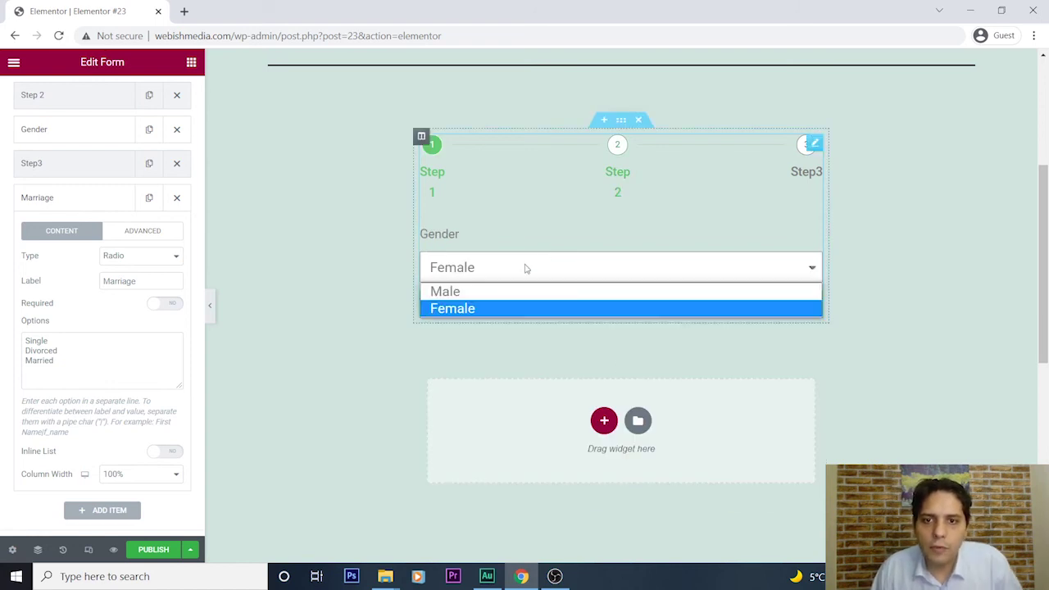
{"action": "left_click", "coordinate": [461, 292]}
{"action": "left_click", "coordinate": [722, 305]}
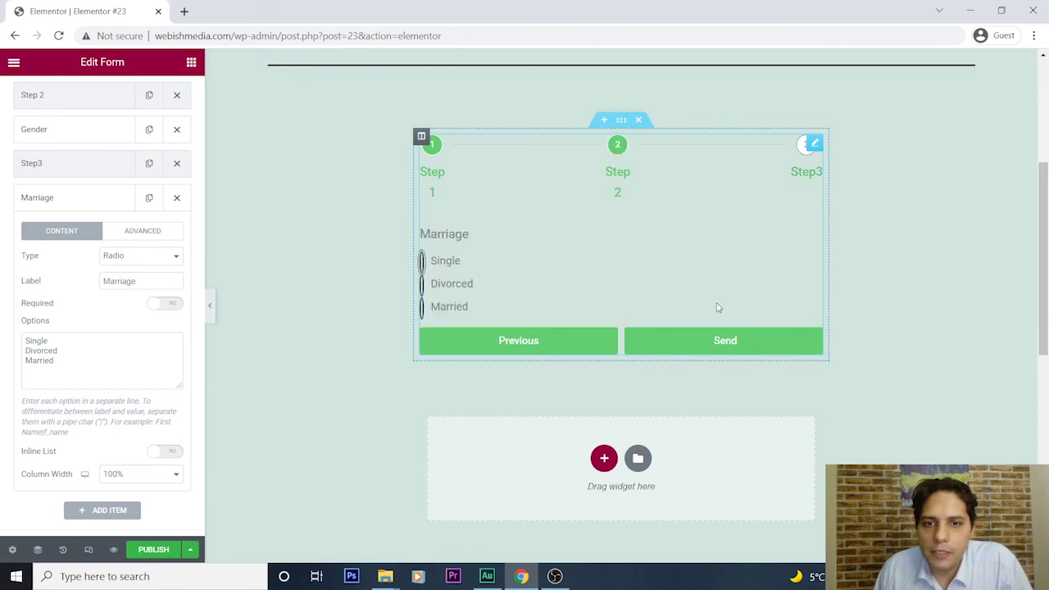
{"action": "left_click", "coordinate": [424, 306]}
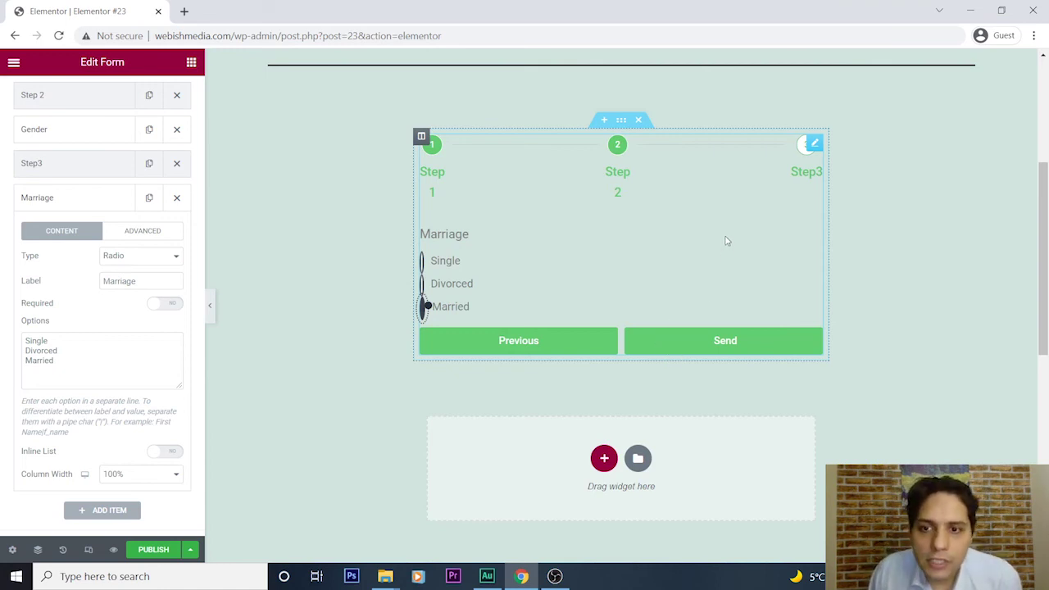
- Remove Collect Submissions and Email from Actions After Submit, then re-add Email alone
{"action": "scroll", "coordinate": [735, 243], "scroll_direction": "down", "scroll_amount": 1}
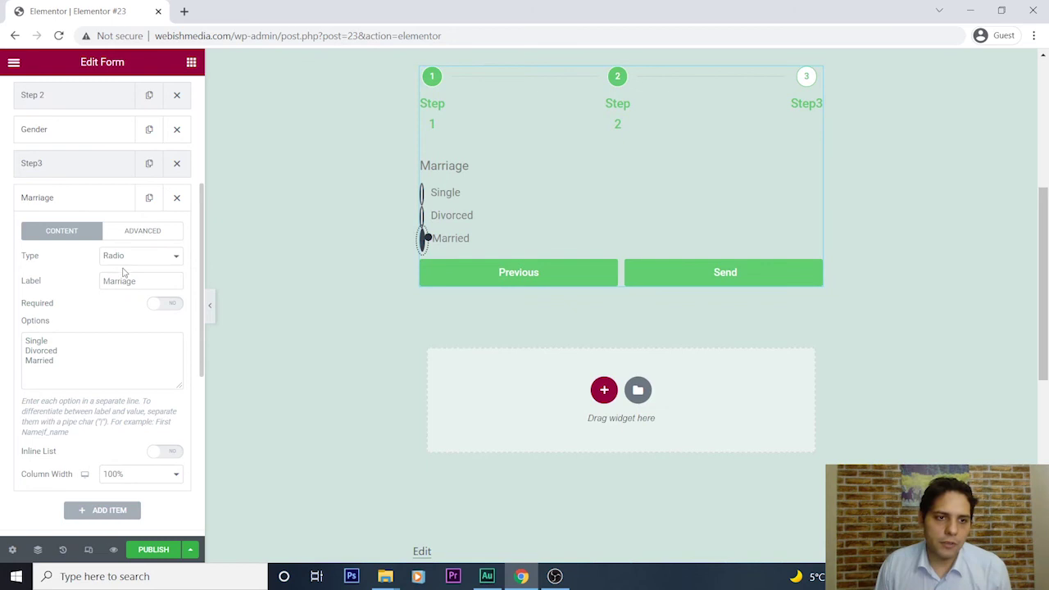
{"action": "scroll", "coordinate": [123, 272], "scroll_direction": "down", "scroll_amount": 4}
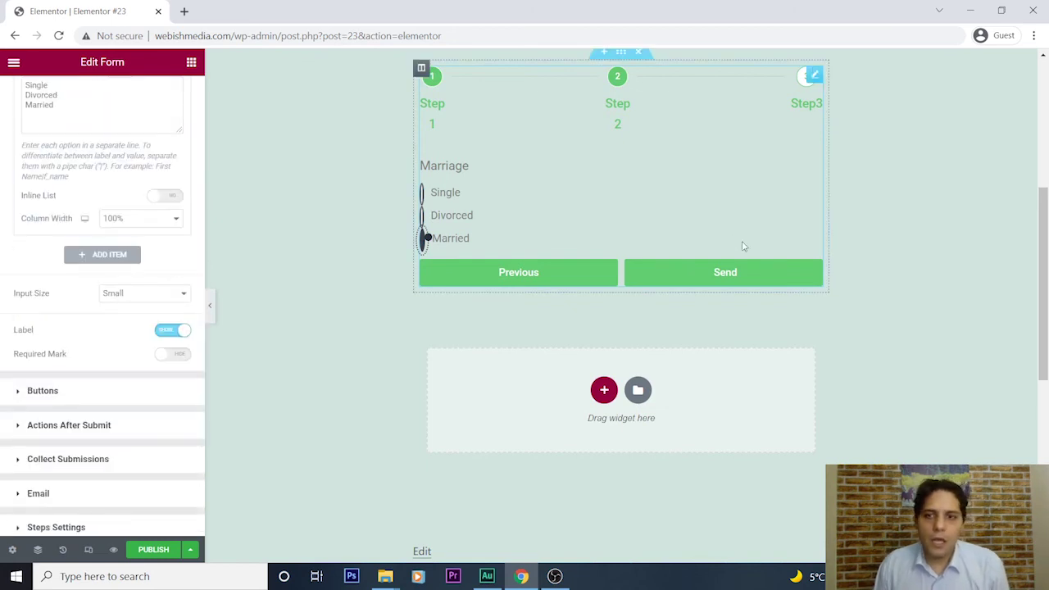
{"action": "scroll", "coordinate": [738, 242], "scroll_direction": "up", "scroll_amount": 1}
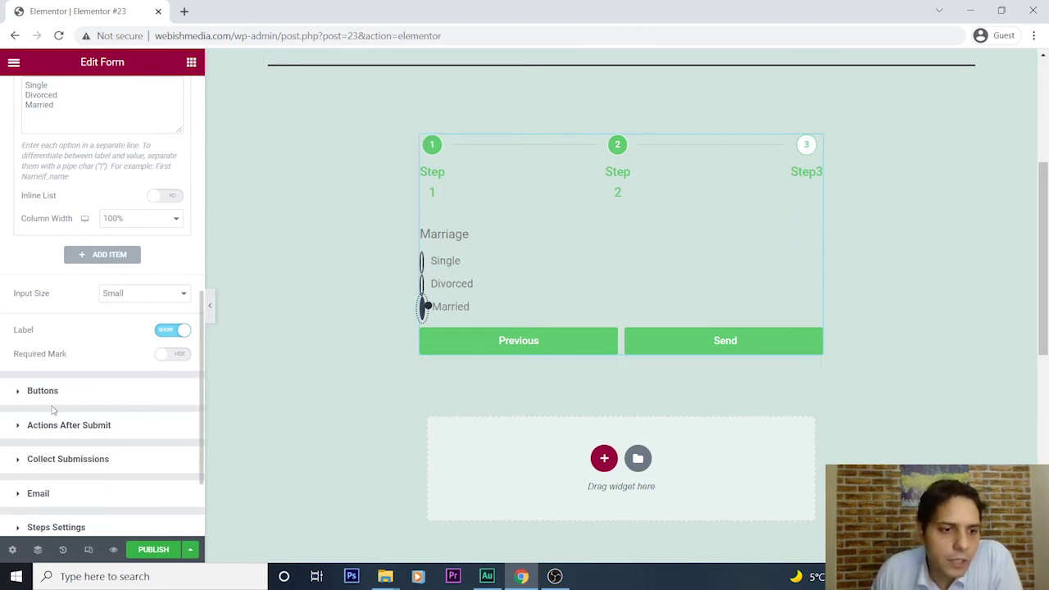
{"action": "scroll", "coordinate": [131, 410], "scroll_direction": "down", "scroll_amount": 1}
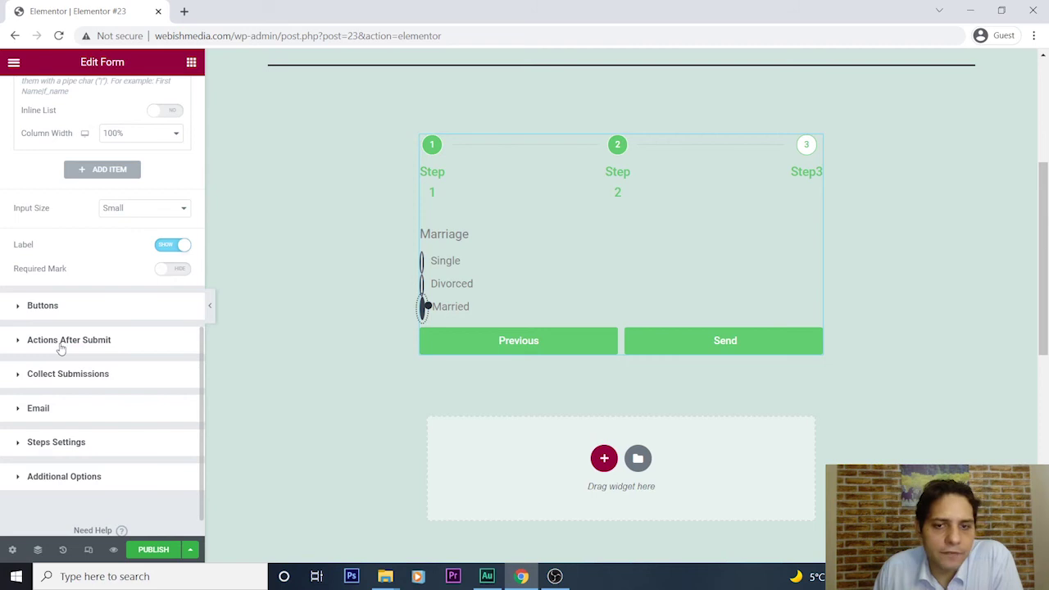
{"action": "left_click", "coordinate": [49, 341]}
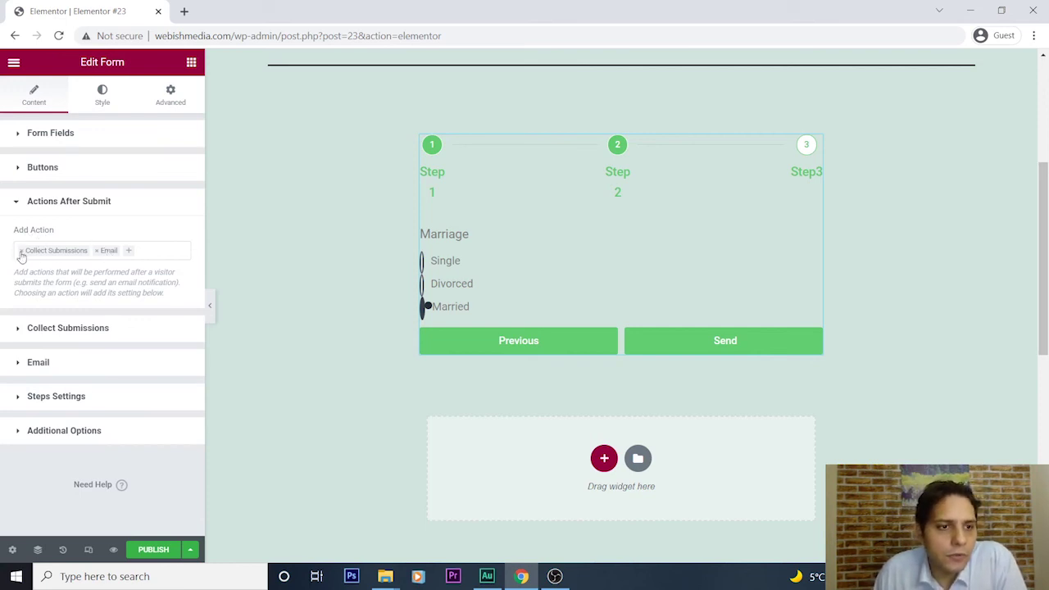
{"action": "left_click", "coordinate": [22, 253]}
{"action": "left_click", "coordinate": [22, 253]}
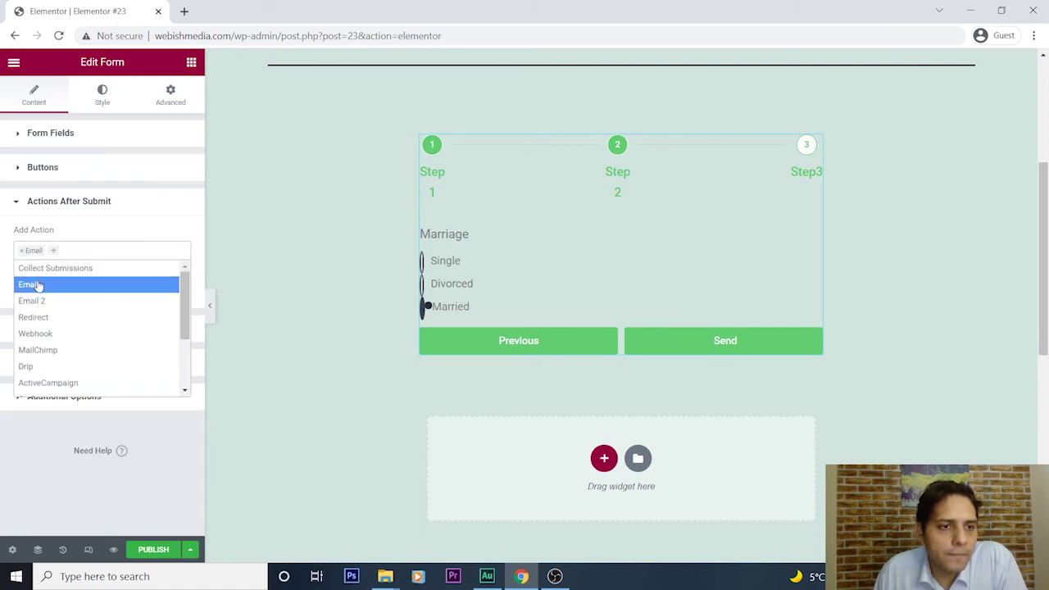
{"action": "left_click", "coordinate": [37, 281]}
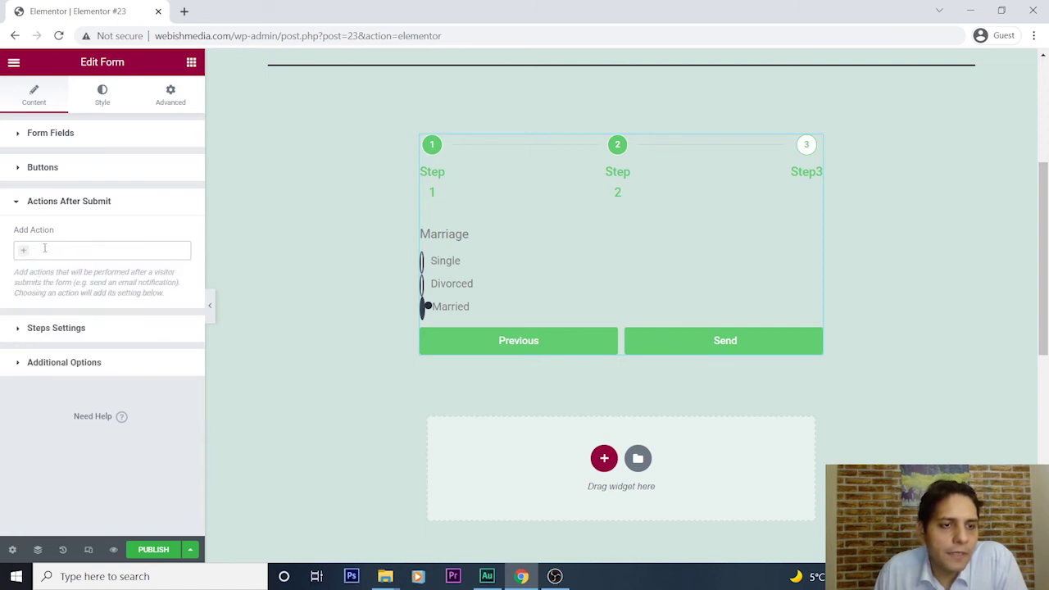
{"action": "left_click", "coordinate": [45, 249]}
{"action": "left_click", "coordinate": [38, 284]}
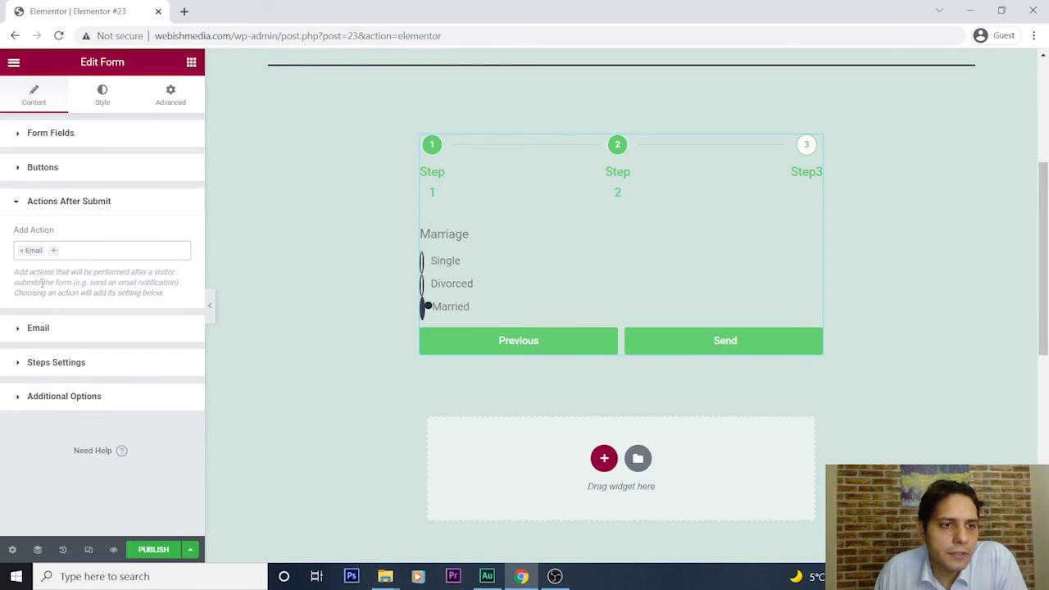
- Review the Email action's To, Subject and Message settings, then publish the page
{"action": "left_click", "coordinate": [18, 327]}
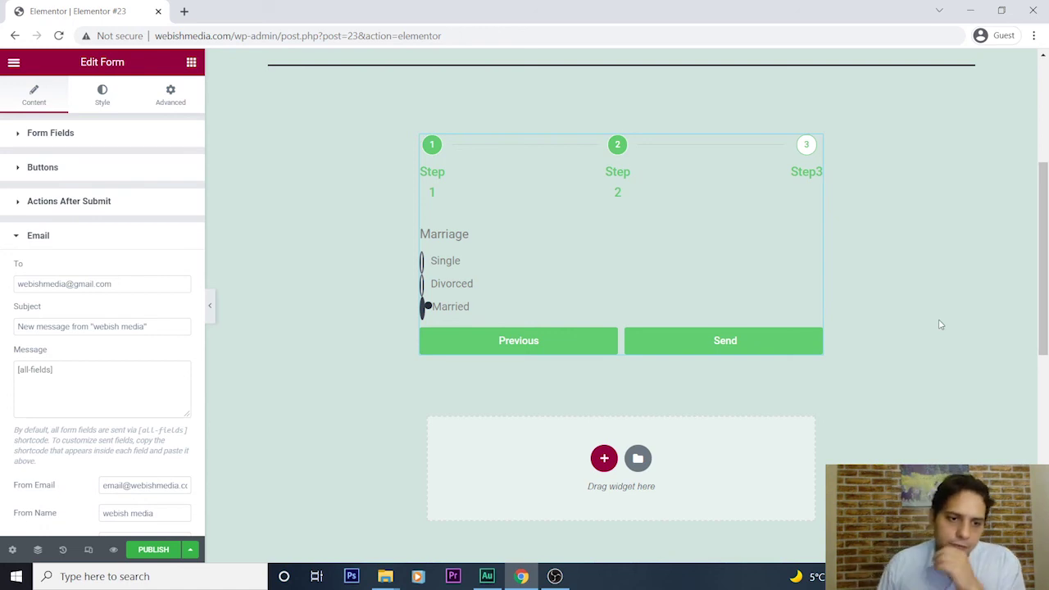
{"action": "scroll", "coordinate": [1025, 328], "scroll_direction": "down", "scroll_amount": 1}
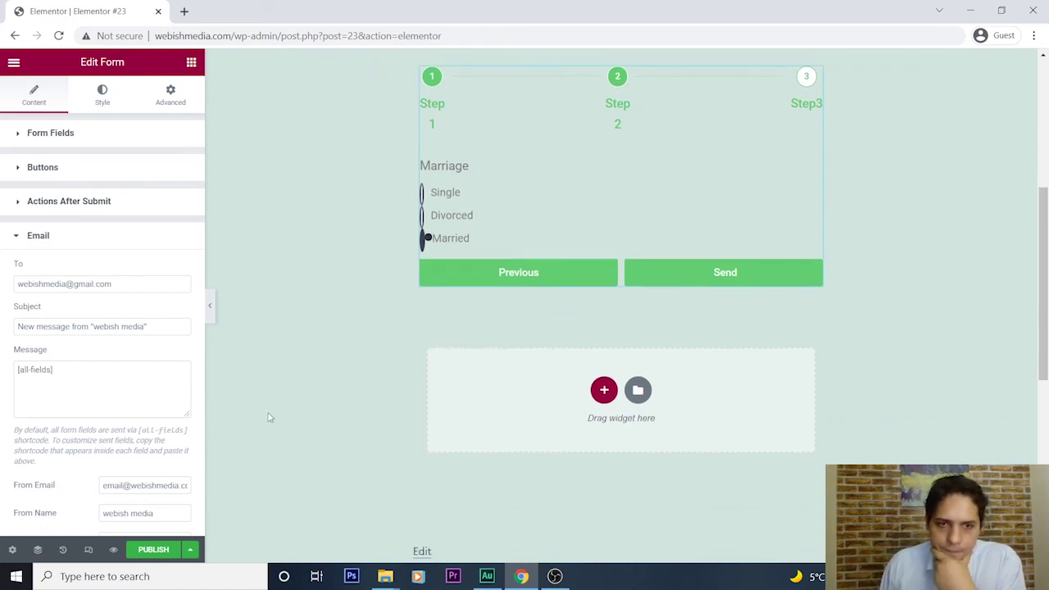
{"action": "scroll", "coordinate": [122, 451], "scroll_direction": "down", "scroll_amount": 4}
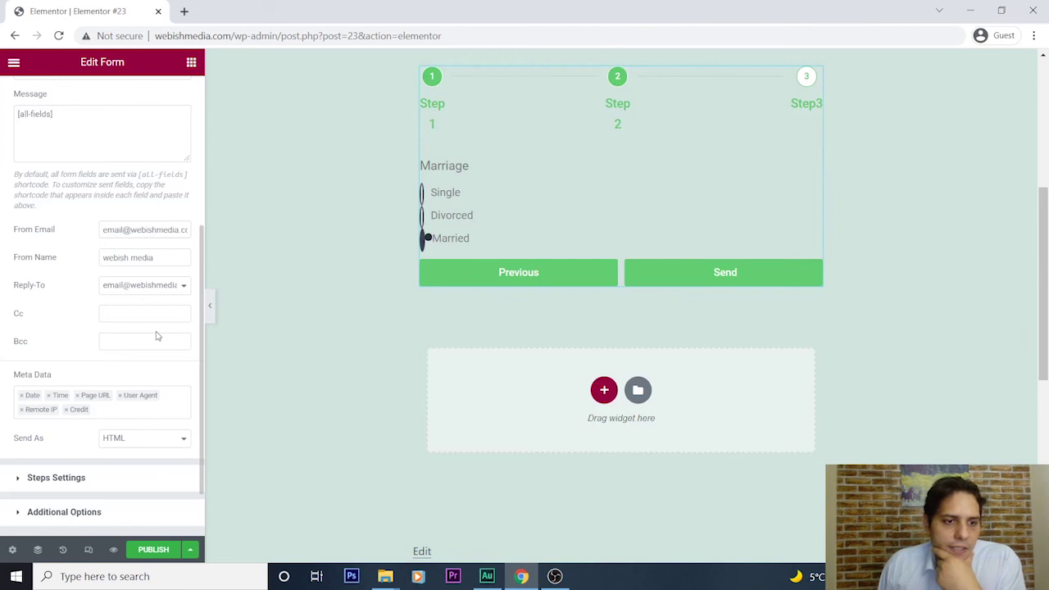
{"action": "scroll", "coordinate": [150, 361], "scroll_direction": "up", "scroll_amount": 4}
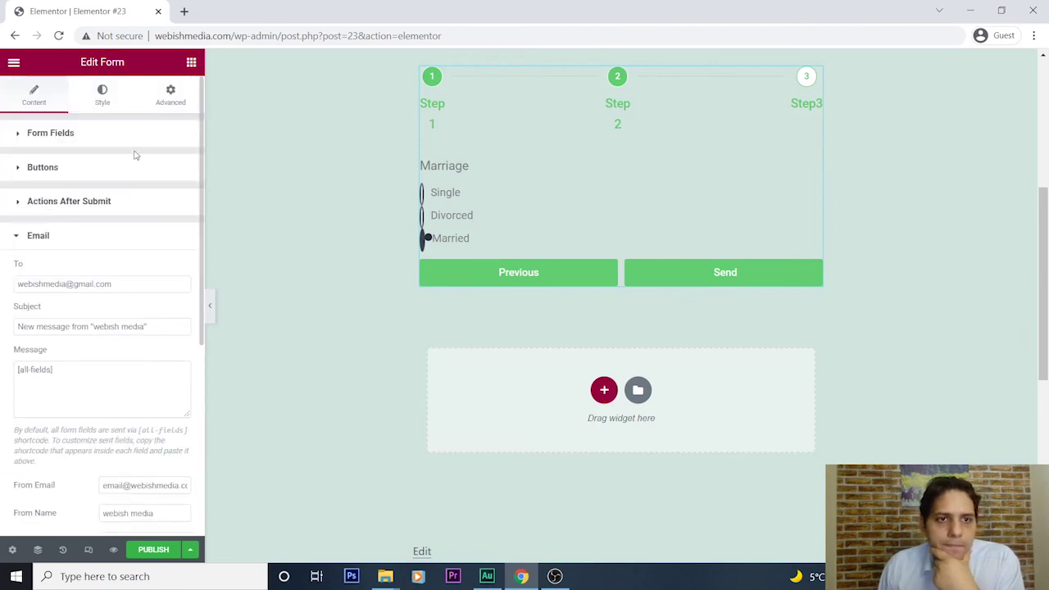
{"action": "scroll", "coordinate": [141, 353], "scroll_direction": "down", "scroll_amount": 3}
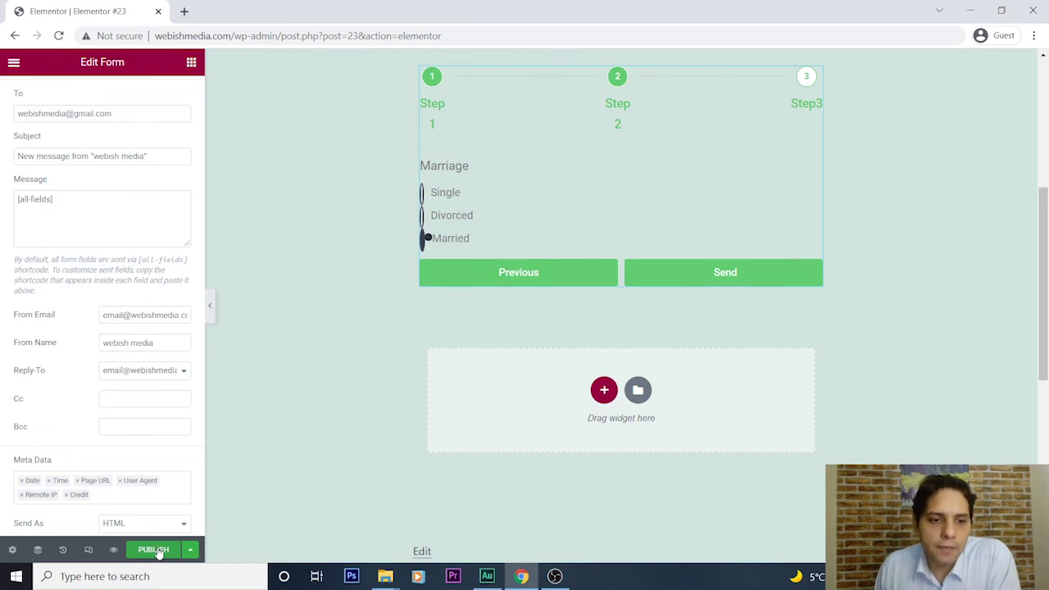
{"action": "left_click", "coordinate": [153, 550]}
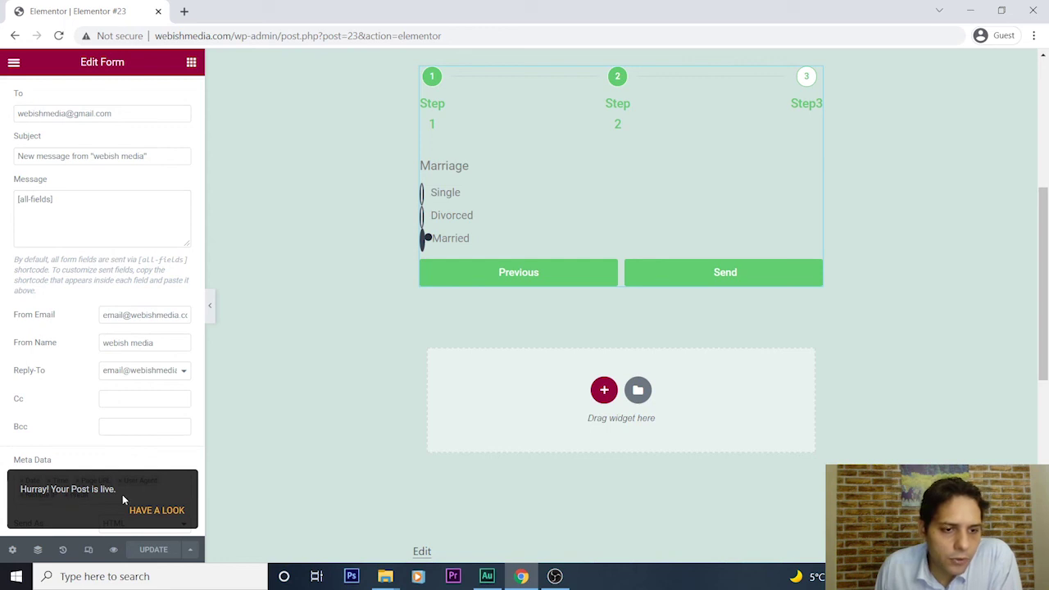
- Open the published live page in a new tab and look over the form
{"action": "left_click", "coordinate": [166, 514]}
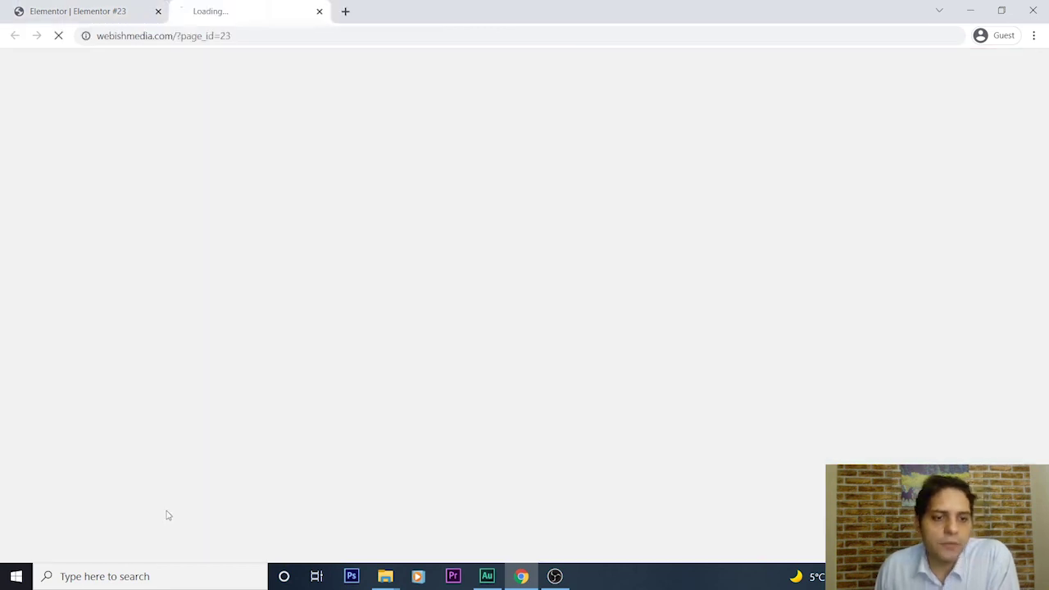
{"action": "scroll", "coordinate": [874, 142], "scroll_direction": "down", "scroll_amount": 2}
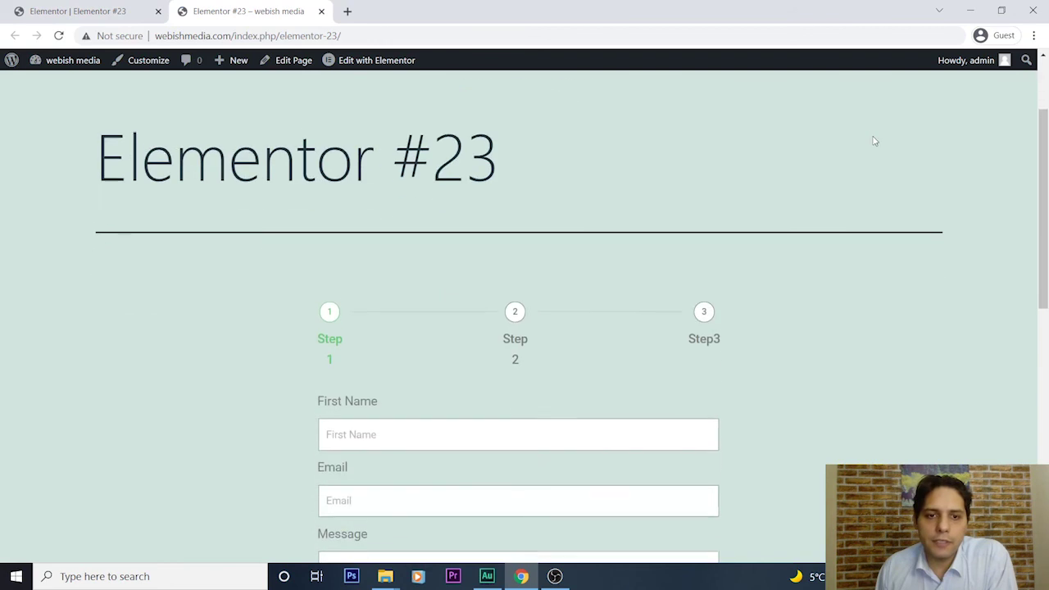
{"action": "scroll", "coordinate": [876, 144], "scroll_direction": "up", "scroll_amount": 2}
{"action": "scroll", "coordinate": [878, 160], "scroll_direction": "down", "scroll_amount": 4}
{"action": "scroll", "coordinate": [861, 205], "scroll_direction": "up", "scroll_amount": 2}
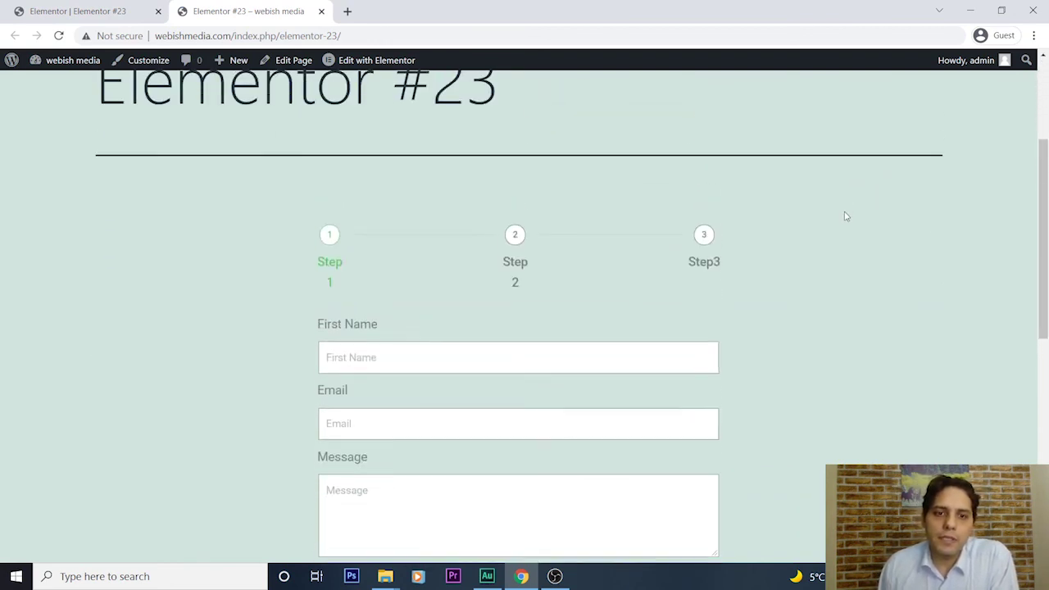
{"action": "scroll", "coordinate": [847, 216], "scroll_direction": "down", "scroll_amount": 3}
{"action": "scroll", "coordinate": [933, 222], "scroll_direction": "up", "scroll_amount": 2}
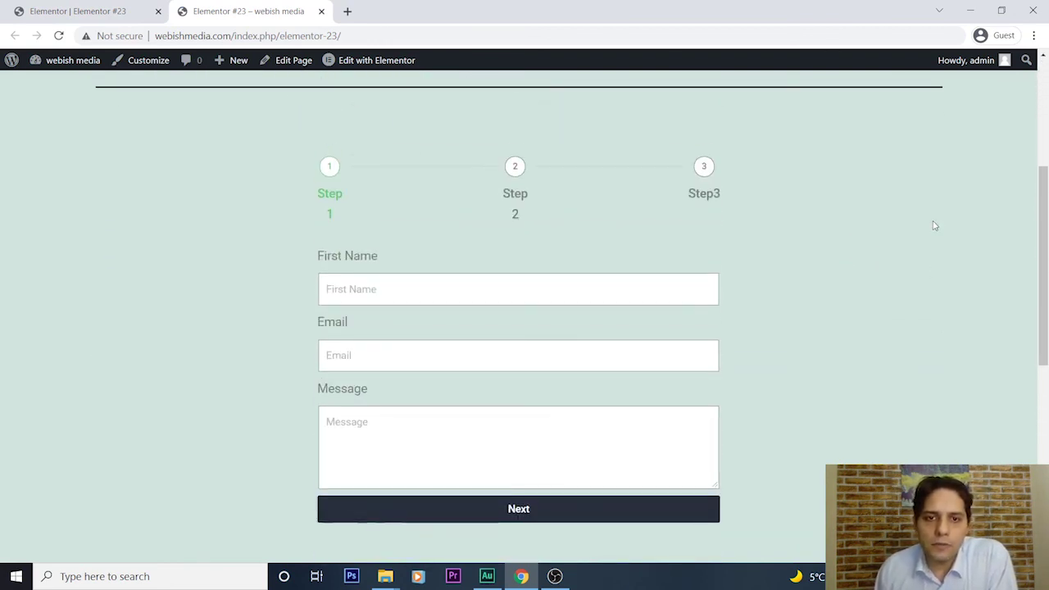
- Fill step 1 with a first name, an email address and 'It is a multi step form'
{"action": "left_click", "coordinate": [364, 285]}
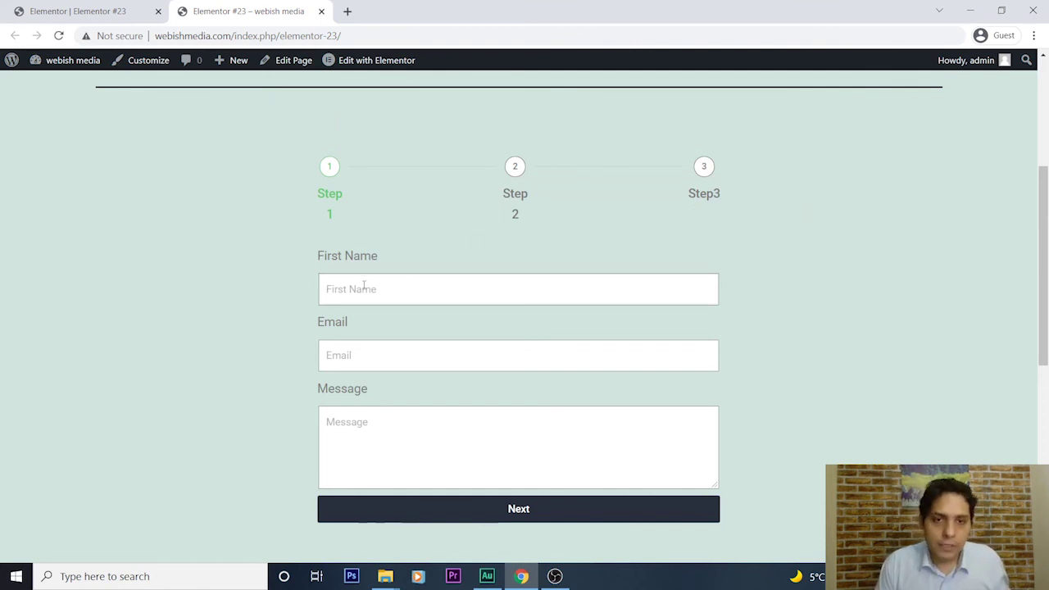
{"action": "type", "text": "Omid"}
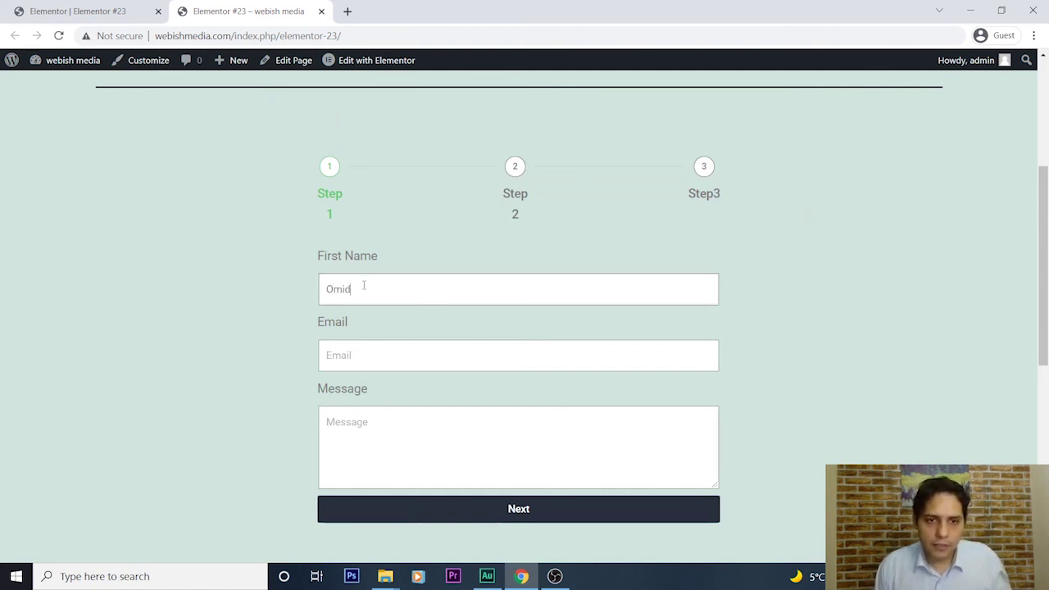
{"action": "left_click", "coordinate": [361, 356]}
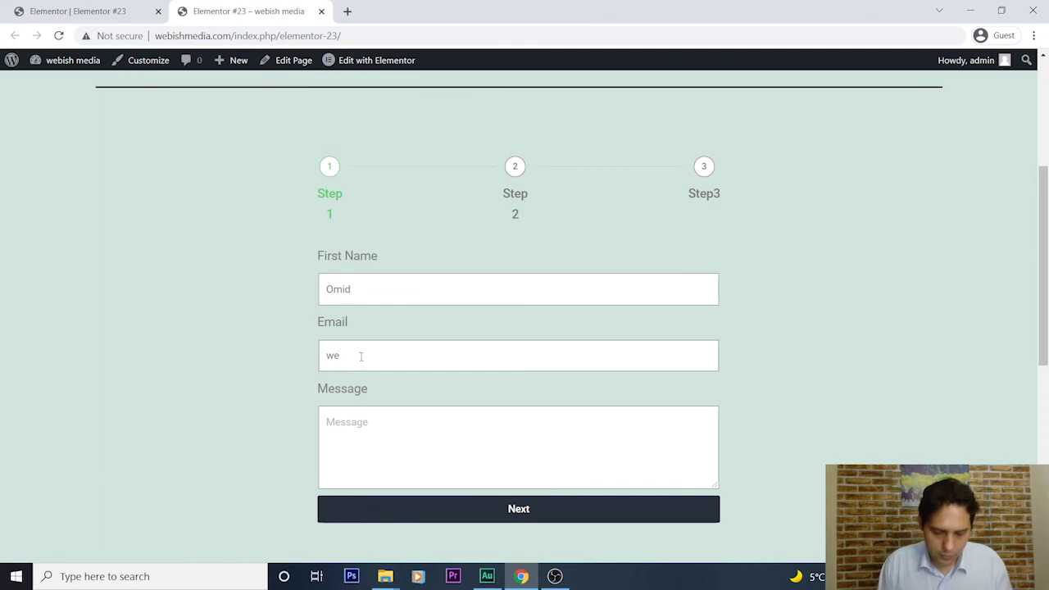
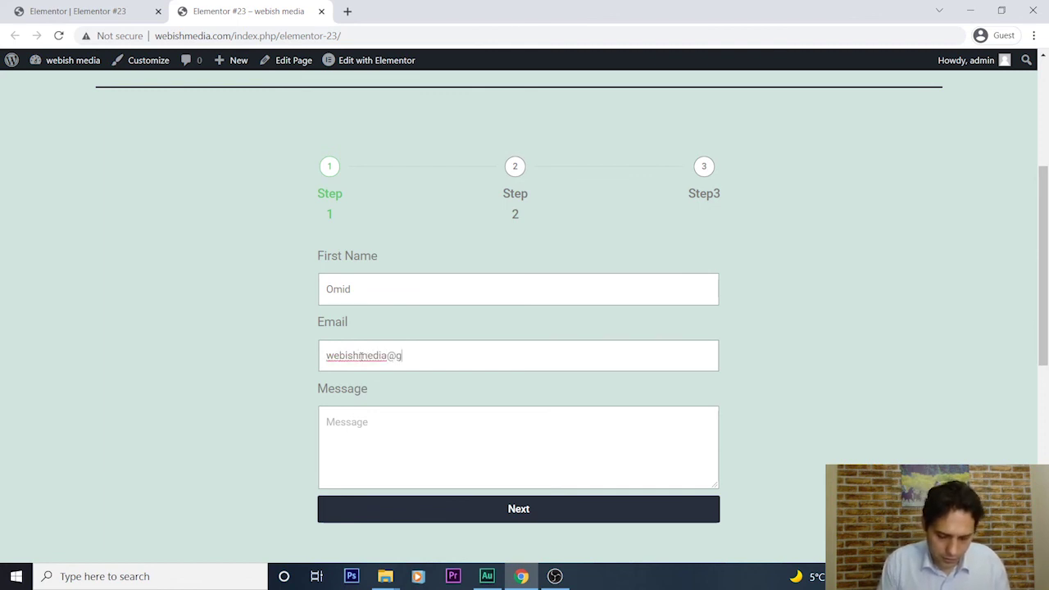
{"action": "left_click", "coordinate": [347, 434]}
{"action": "type", "text": "It"}
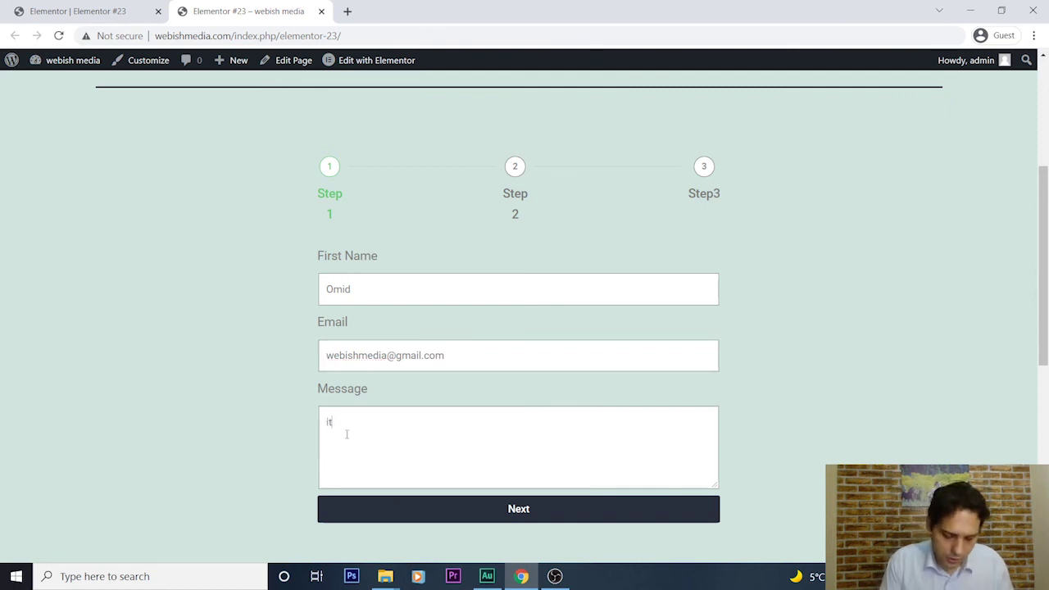
{"action": "type", "text": " is a"}
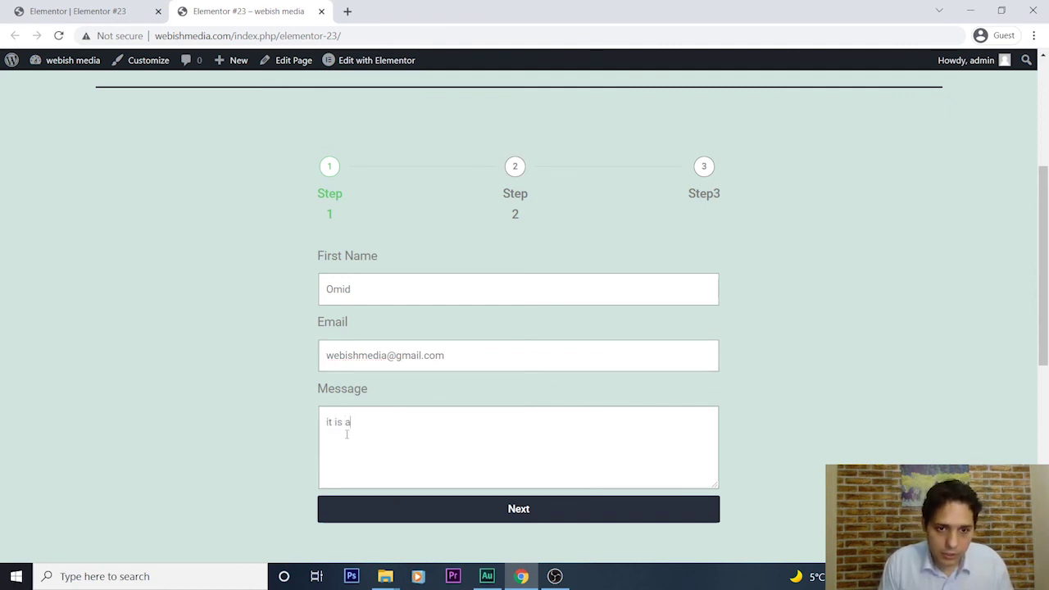
{"action": "type", "text": " mult"}
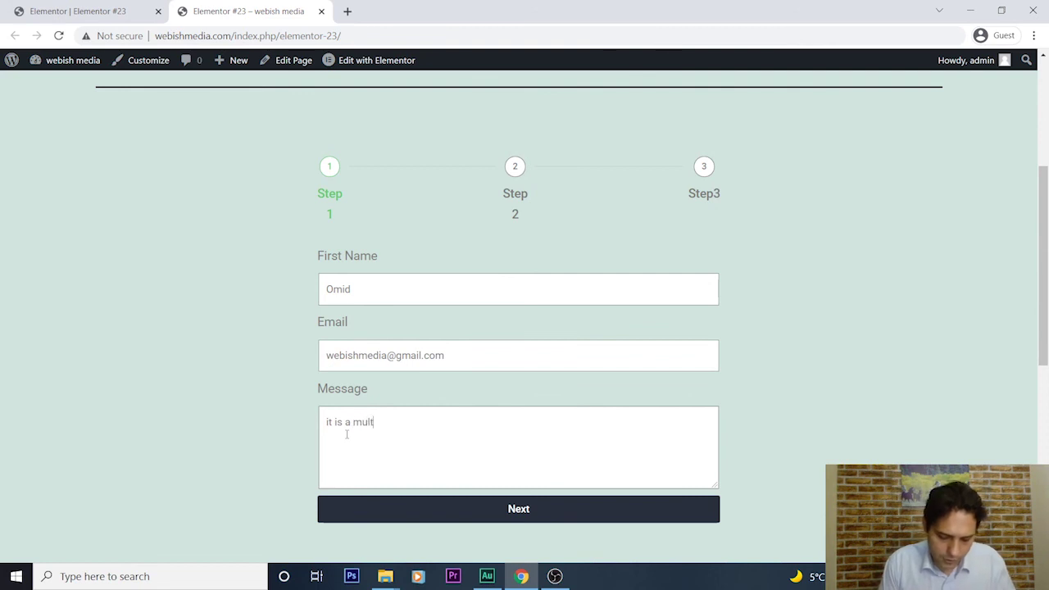
{"action": "type", "text": "i step form"}
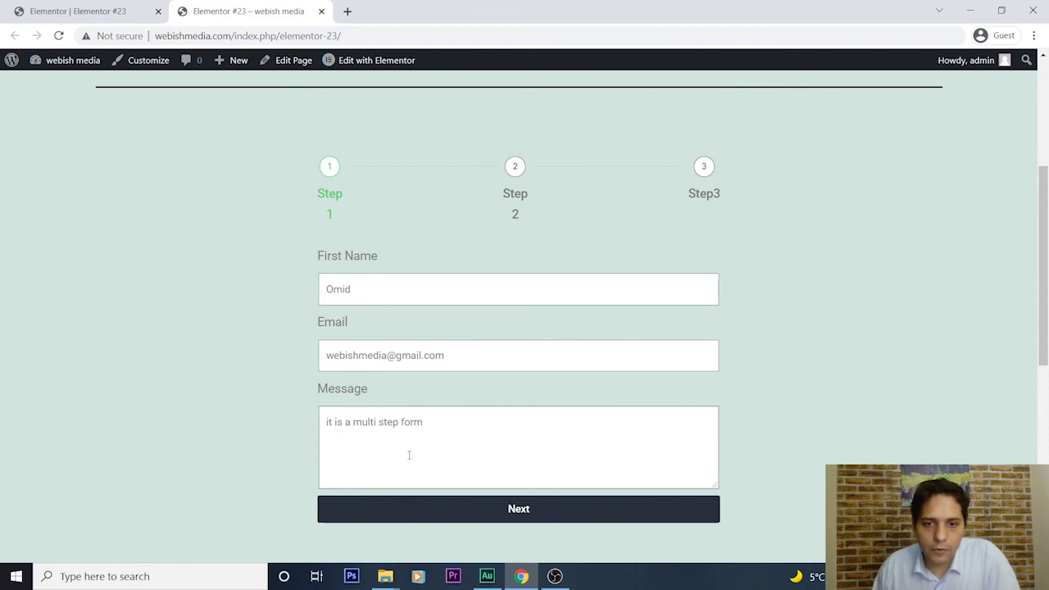
- Answer Male for Gender and Married for Marriage, then send the live form
{"action": "left_click", "coordinate": [483, 514]}
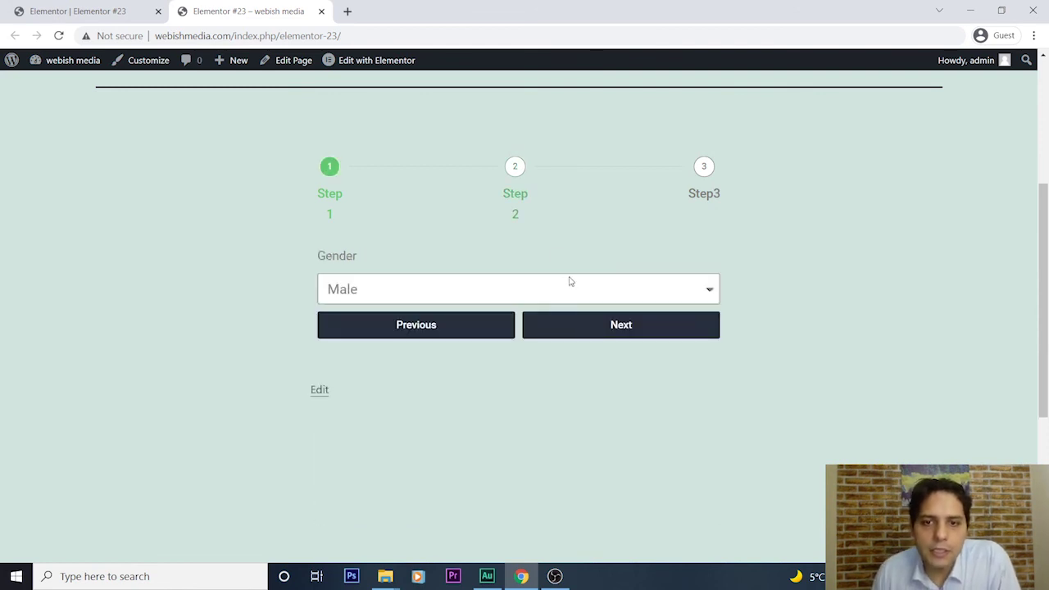
{"action": "left_click", "coordinate": [419, 291]}
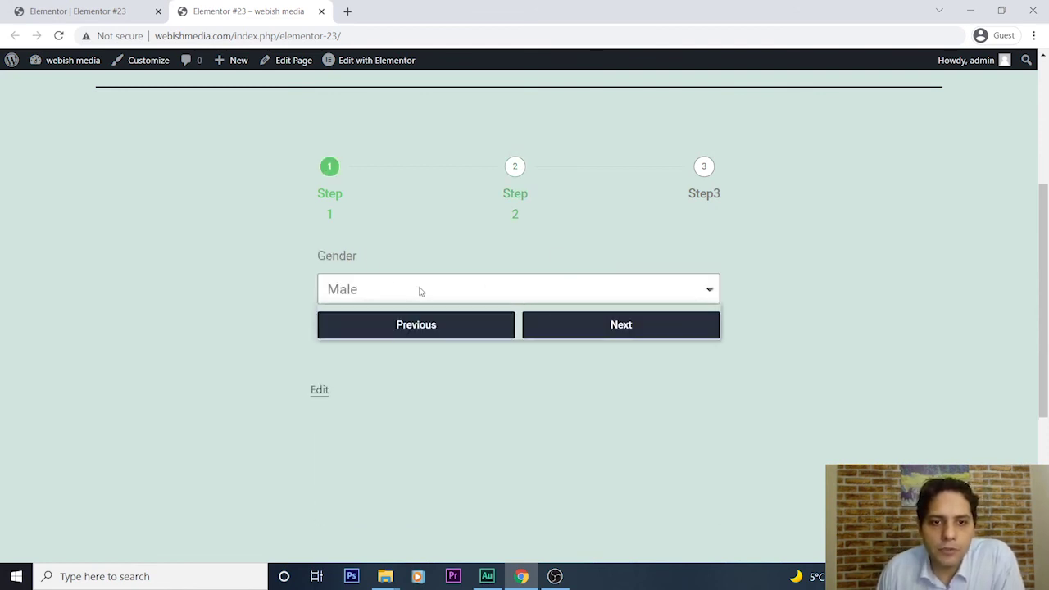
{"action": "left_click", "coordinate": [375, 308]}
{"action": "left_click", "coordinate": [611, 324]}
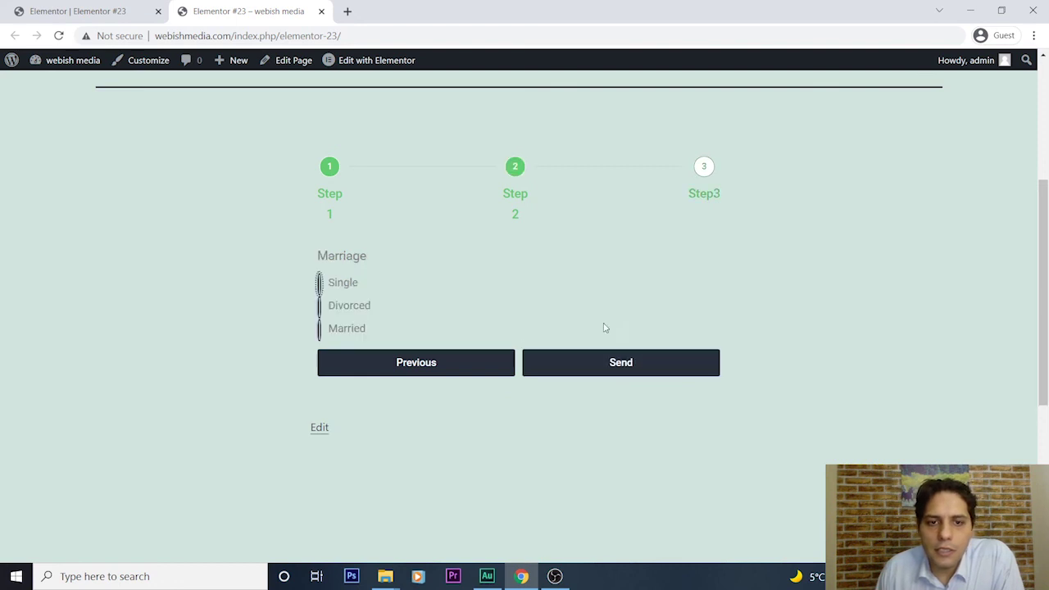
{"action": "left_click", "coordinate": [346, 331]}
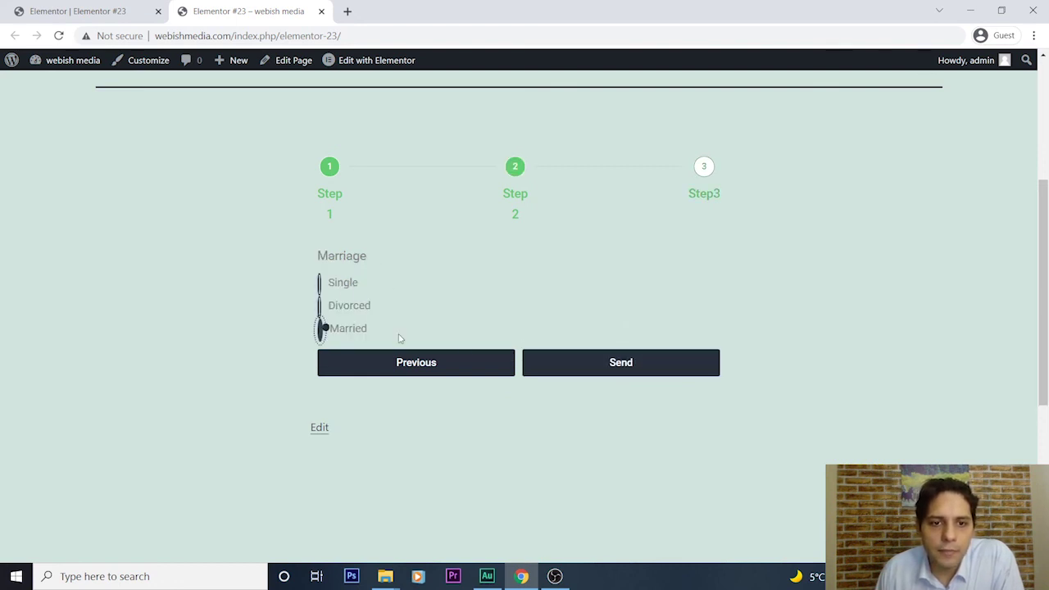
{"action": "left_click", "coordinate": [616, 368]}
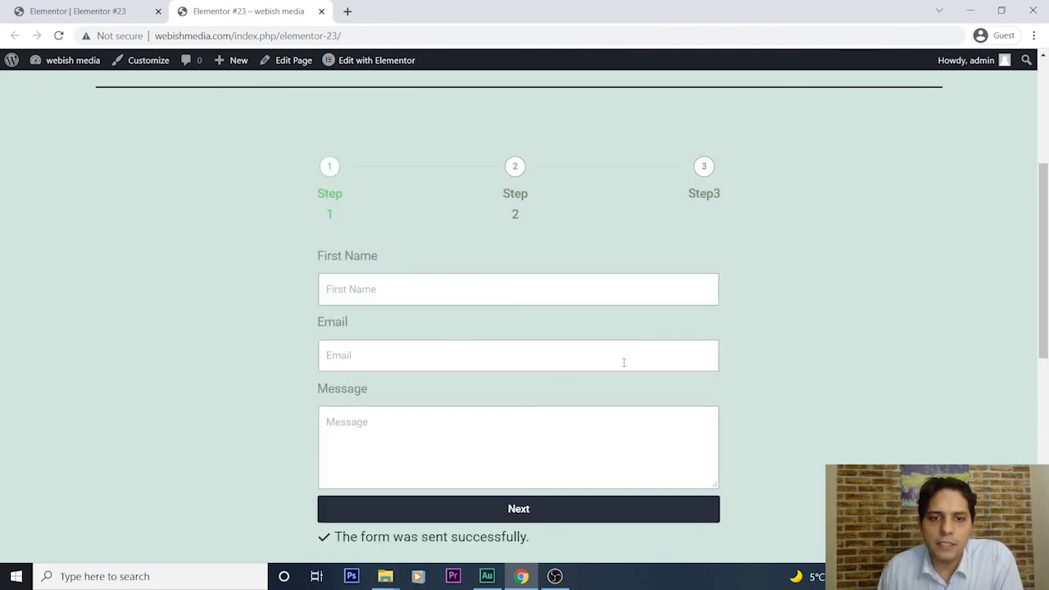
{"action": "scroll", "coordinate": [878, 337], "scroll_direction": "down", "scroll_amount": 2}
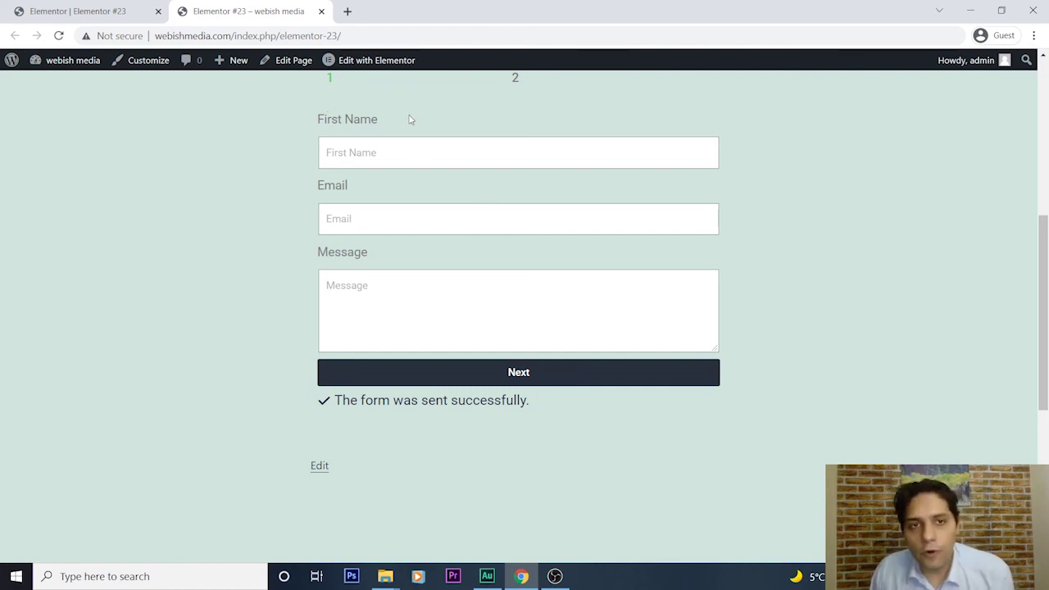
{"action": "scroll", "coordinate": [615, 297], "scroll_direction": "up", "scroll_amount": 1}
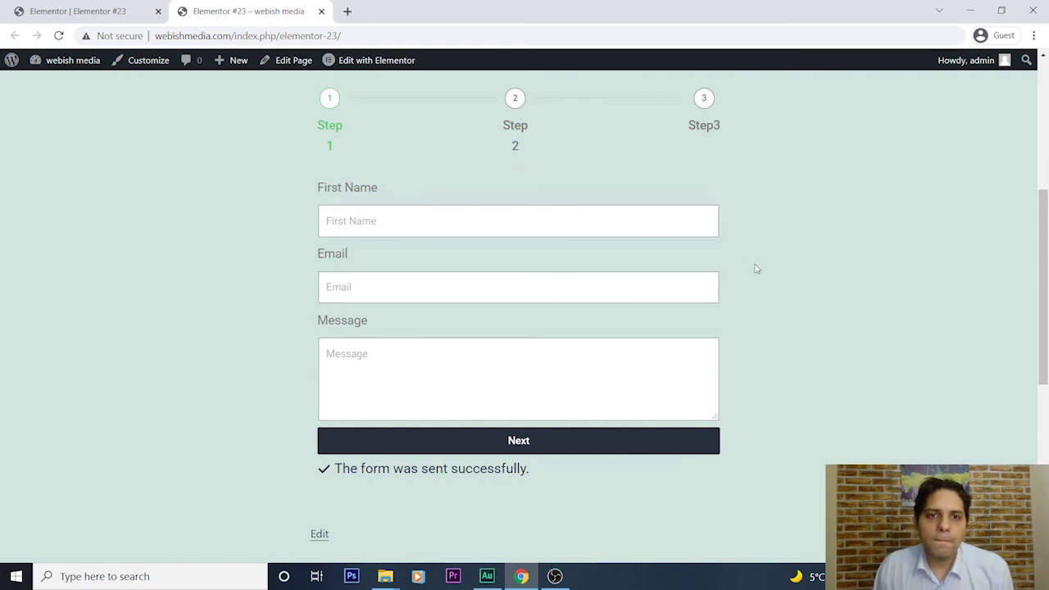
- Load gmail.com in a new Chrome tab
{"action": "left_click", "coordinate": [348, 11]}
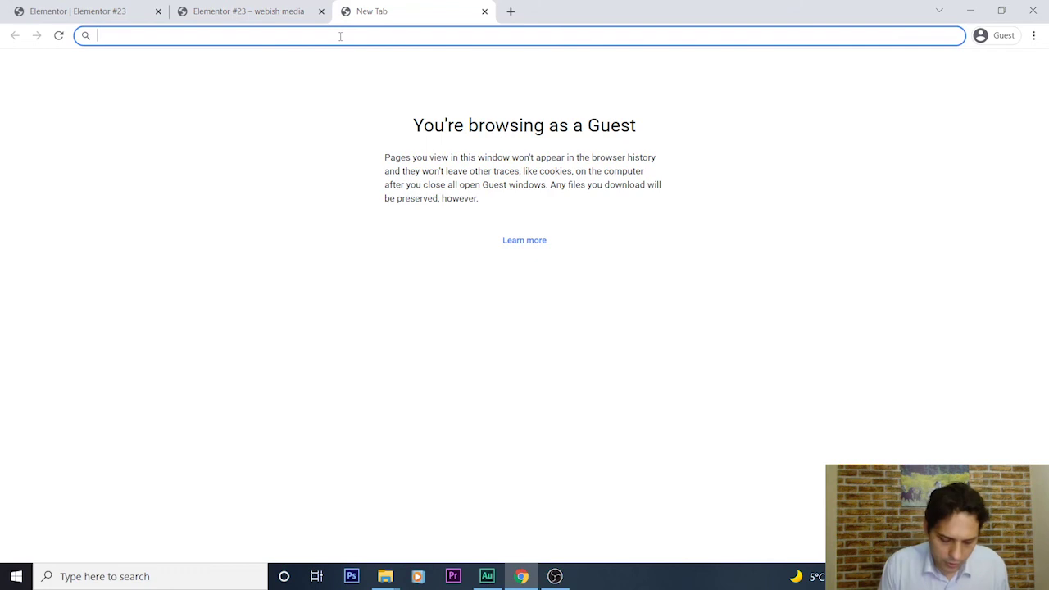
{"action": "type", "text": "gm"}
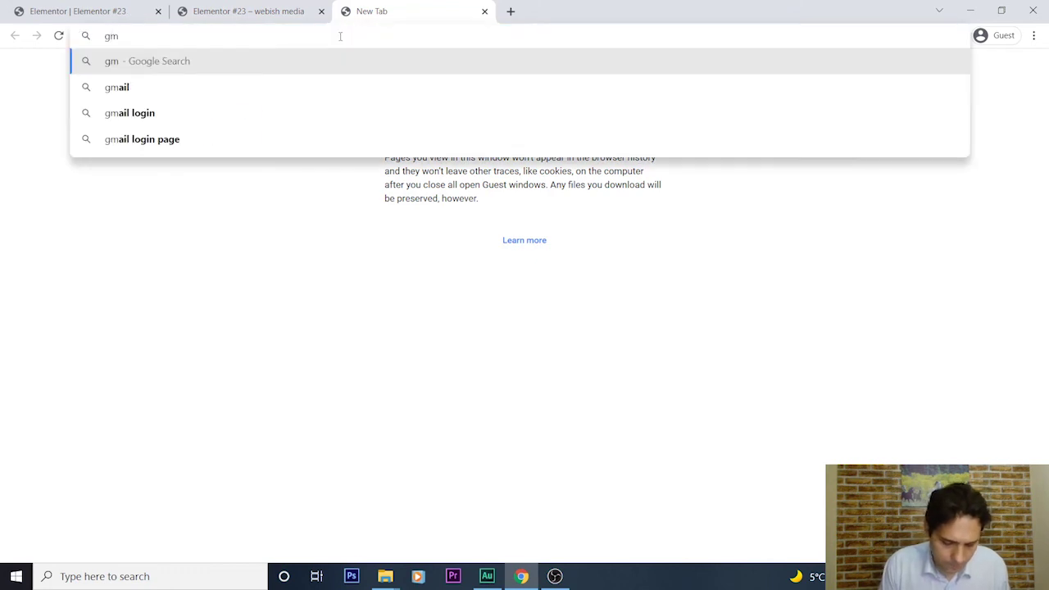
{"action": "type", "text": "ail.com"}
{"action": "key", "text": "Return"}
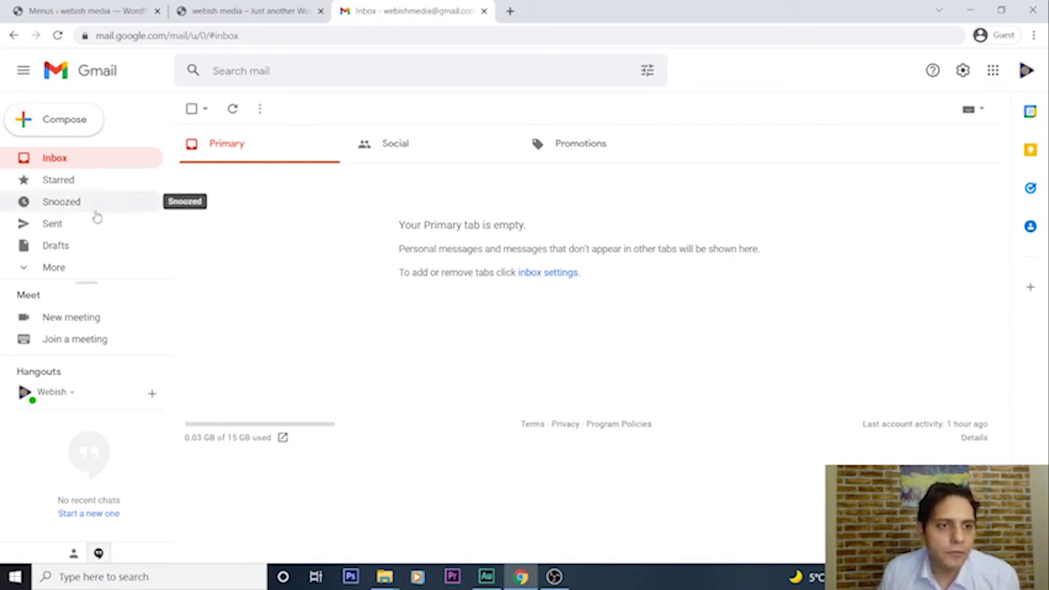
- Find 'New message from webish media' in Gmail's Spam folder and read the submitted answers
{"action": "left_click", "coordinate": [33, 268]}
{"action": "scroll", "coordinate": [33, 271], "scroll_direction": "down", "scroll_amount": 3}
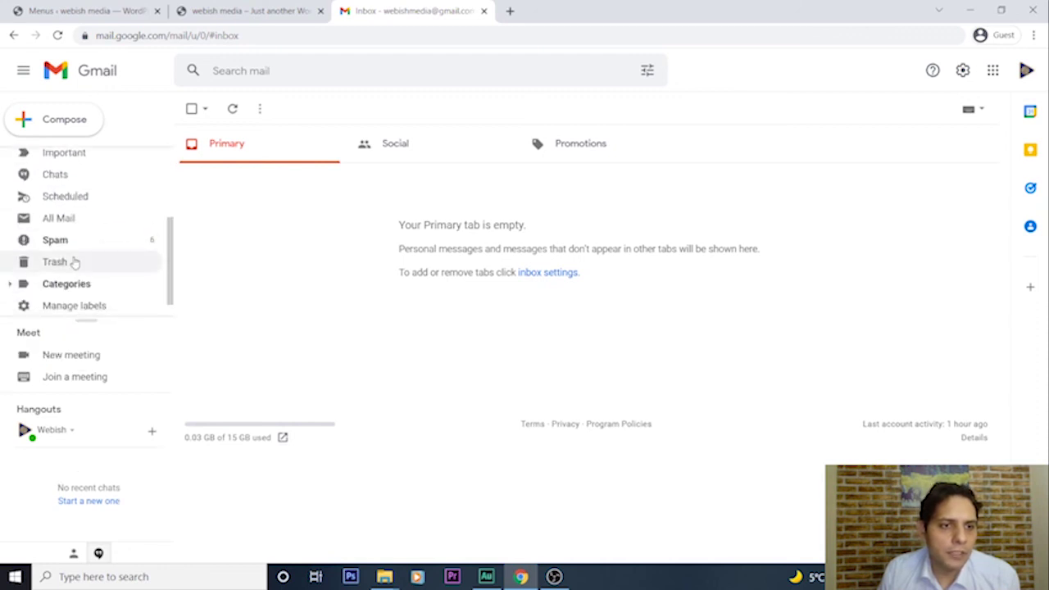
{"action": "left_click", "coordinate": [86, 241]}
{"action": "left_click", "coordinate": [418, 179]}
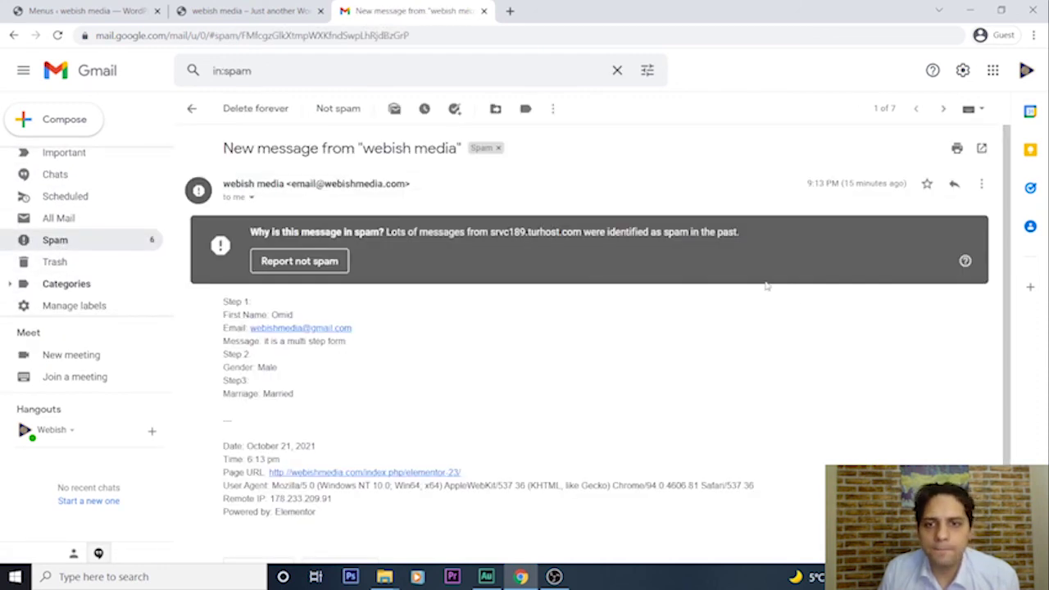
{"action": "scroll", "coordinate": [809, 304], "scroll_direction": "down", "scroll_amount": 2}
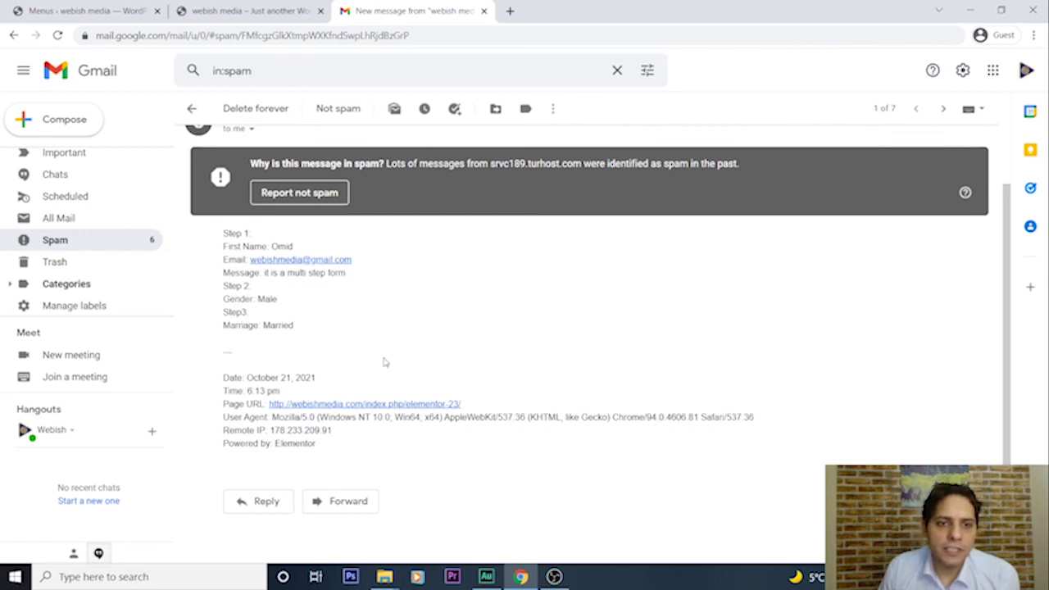
{"action": "scroll", "coordinate": [306, 274], "scroll_direction": "up", "scroll_amount": 1}
{"action": "scroll", "coordinate": [94, 244], "scroll_direction": "up", "scroll_amount": 3}
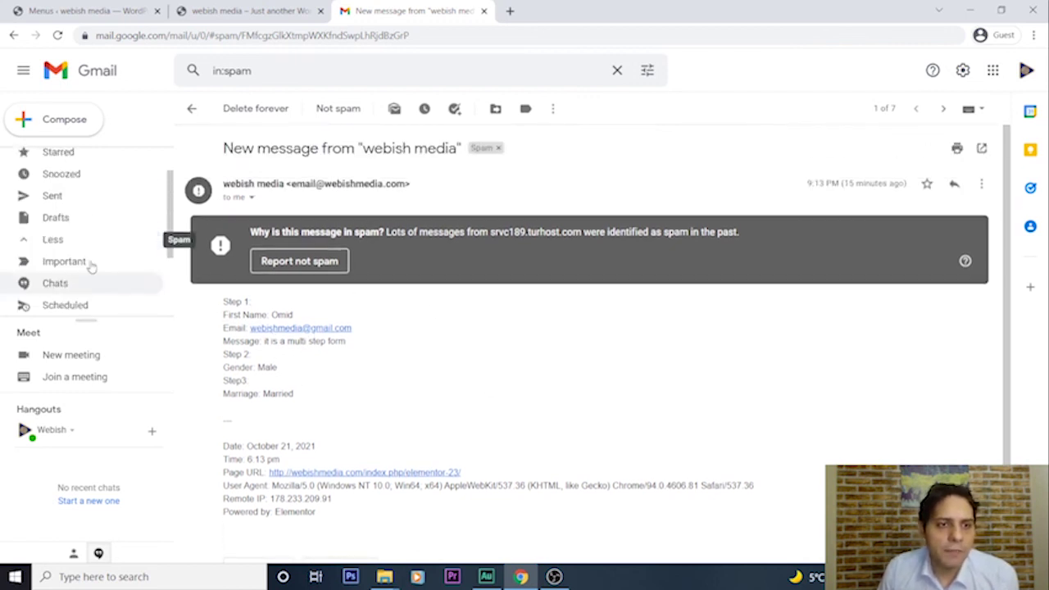